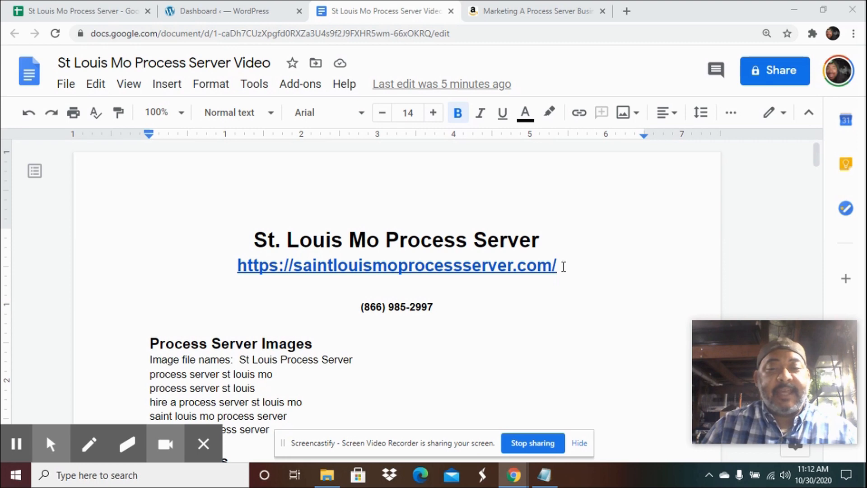
- Review the document's site address, phone number and image file names, and look into the Saint Louis Mo Process Server image folder
click(564, 267)
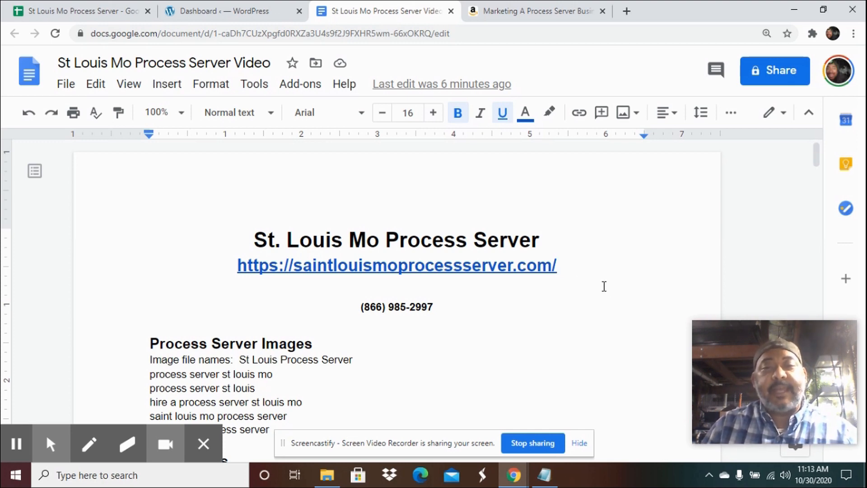
click(607, 312)
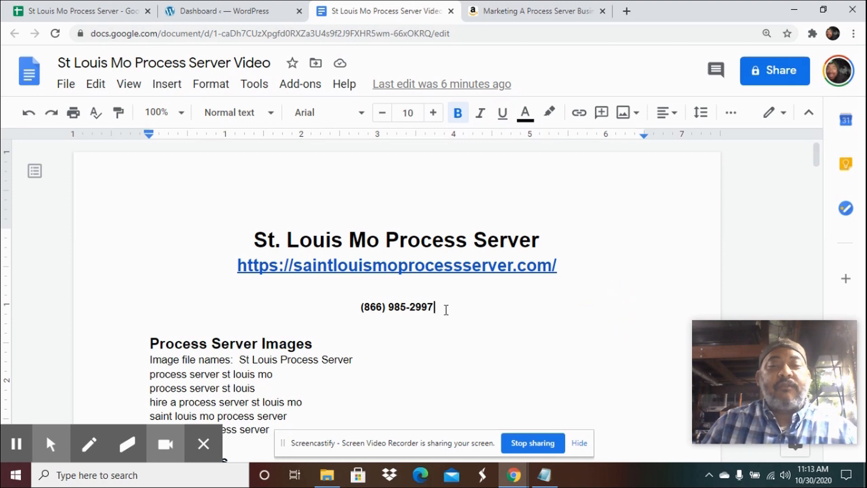
scroll(446, 310, down, 2)
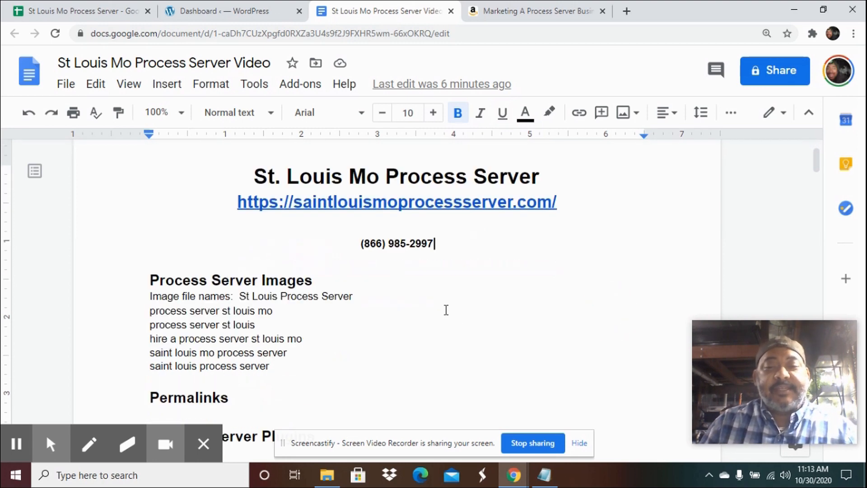
click(433, 244)
shift+click(348, 241)
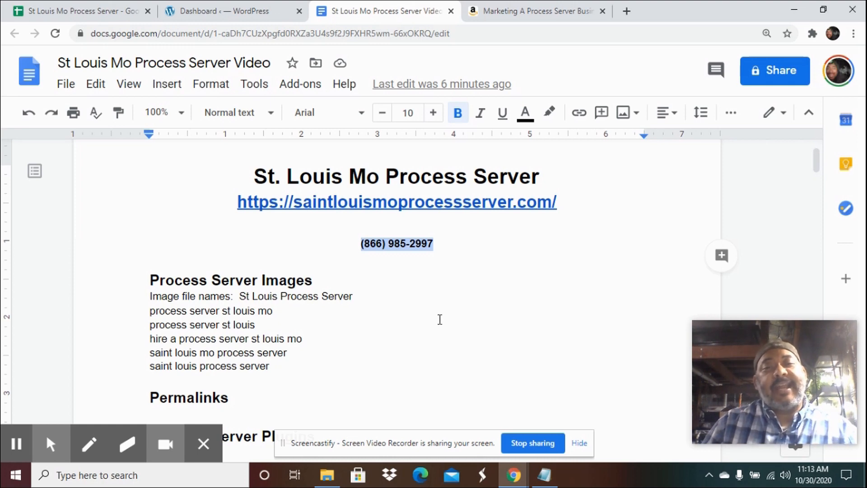
scroll(440, 319, down, 1)
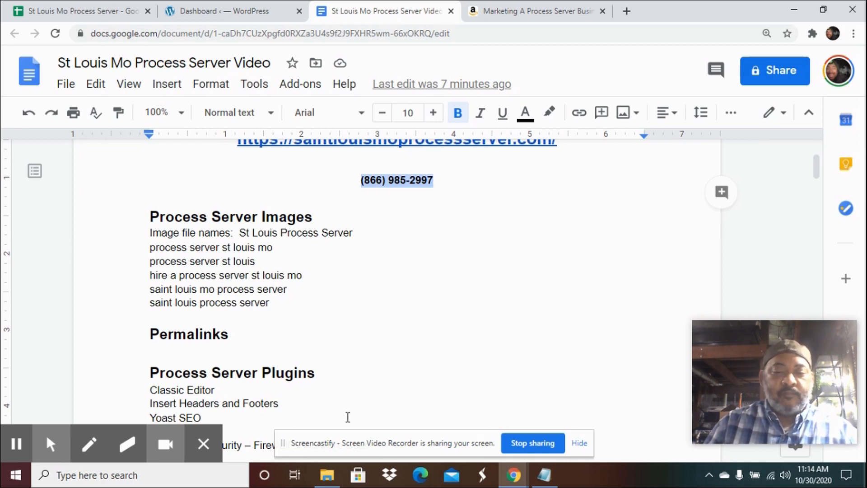
click(327, 475)
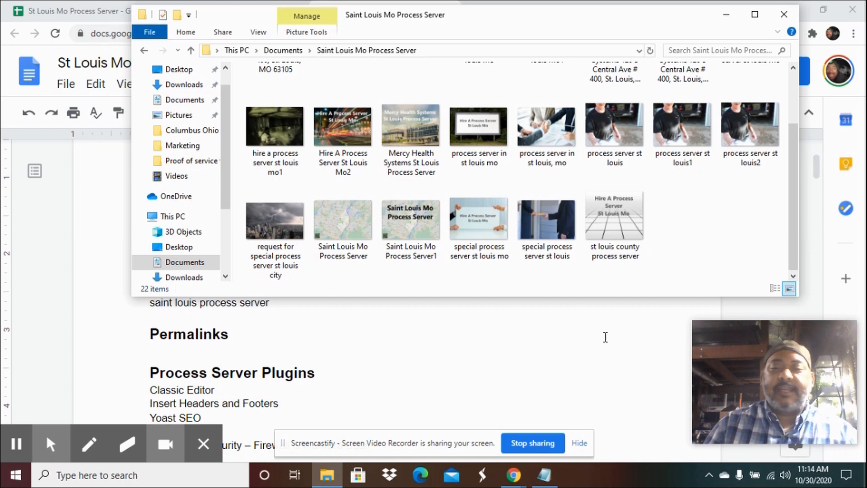
click(433, 373)
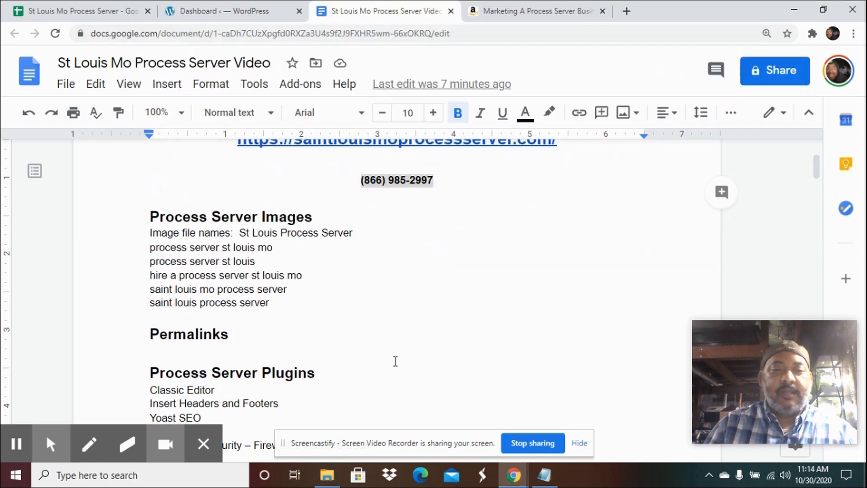
- Read through the document's checklist sections on permalinks, plugins, website themes, articles, website pages and keywords
click(236, 334)
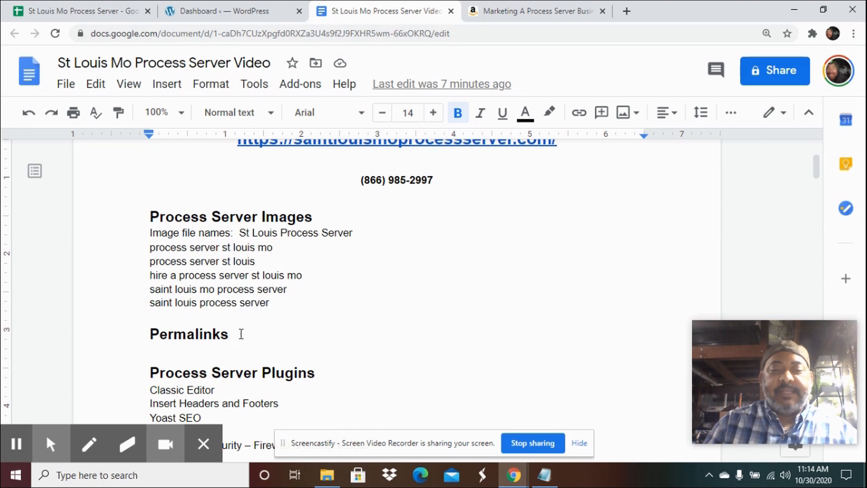
scroll(252, 327, down, 1)
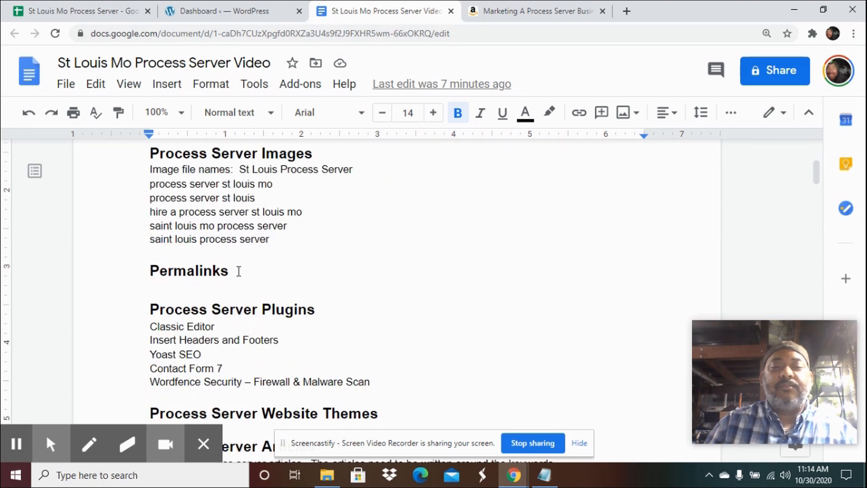
click(298, 309)
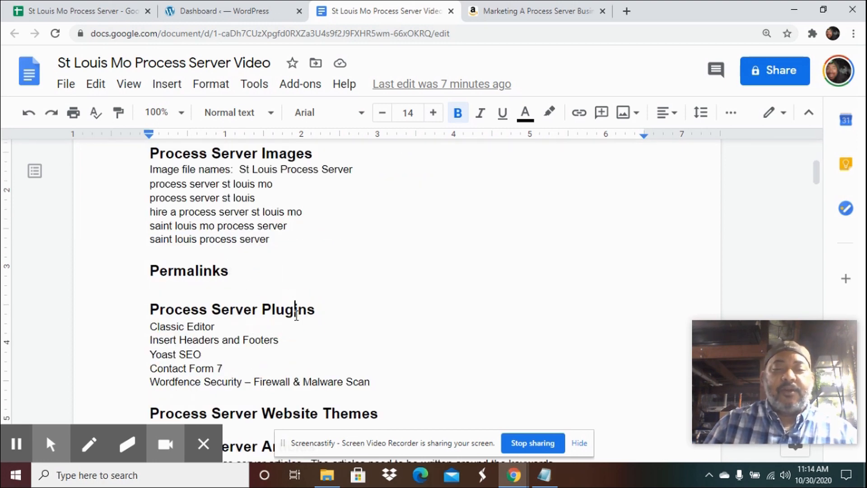
scroll(298, 309, down, 1)
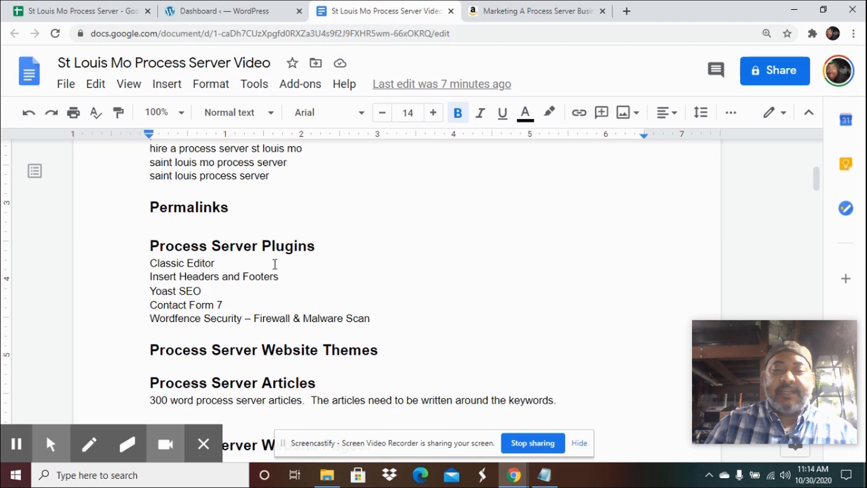
scroll(275, 263, down, 1)
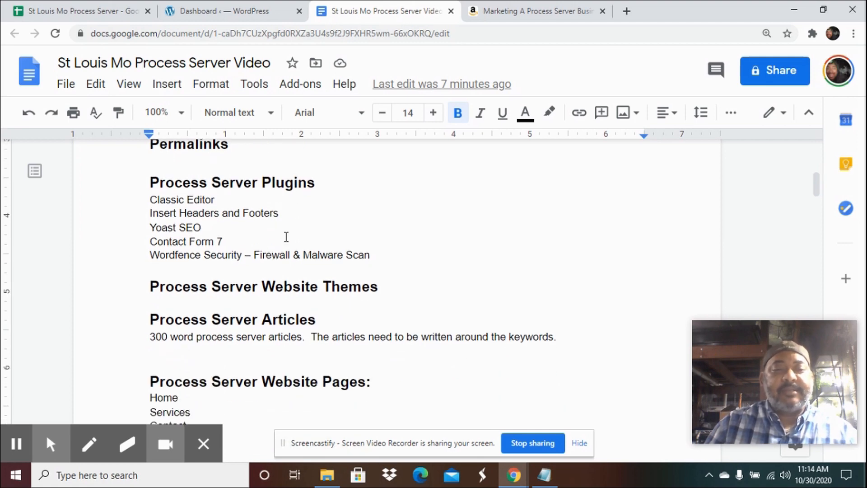
scroll(334, 247, down, 1)
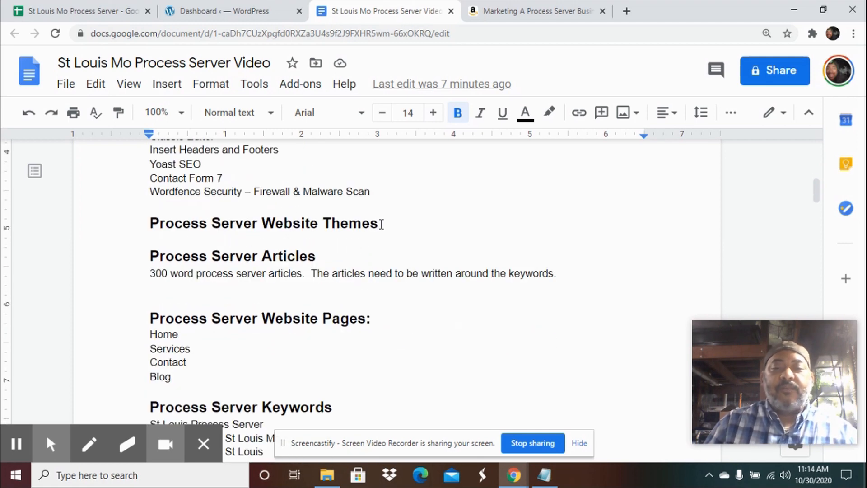
scroll(379, 223, down, 1)
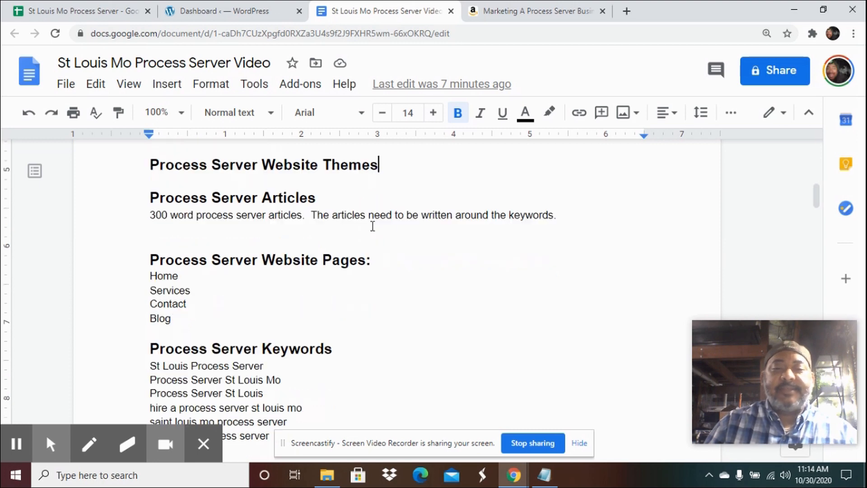
click(353, 193)
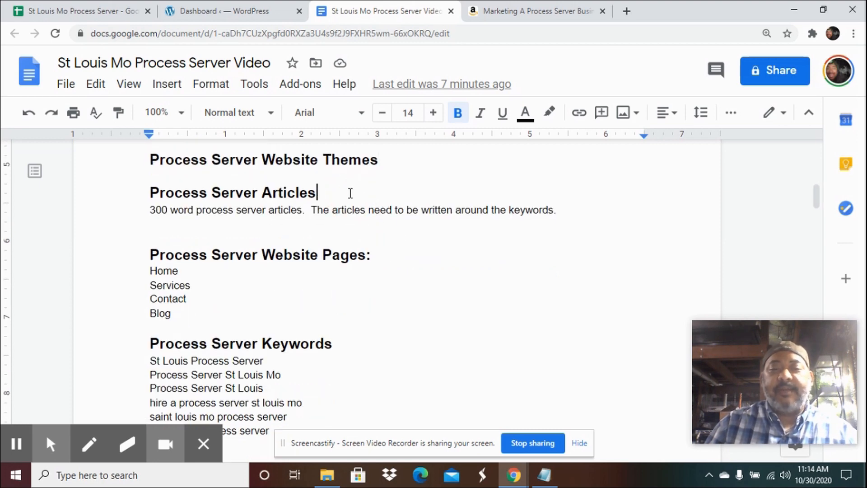
scroll(357, 194, down, 1)
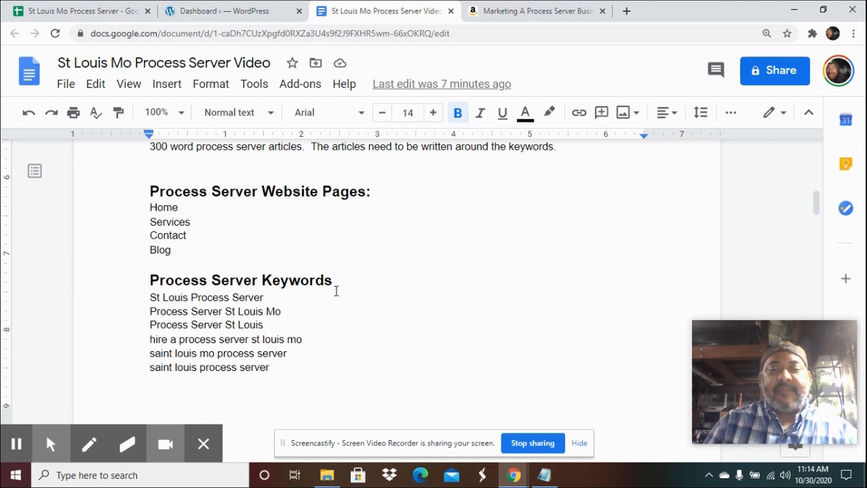
scroll(355, 281, up, 9)
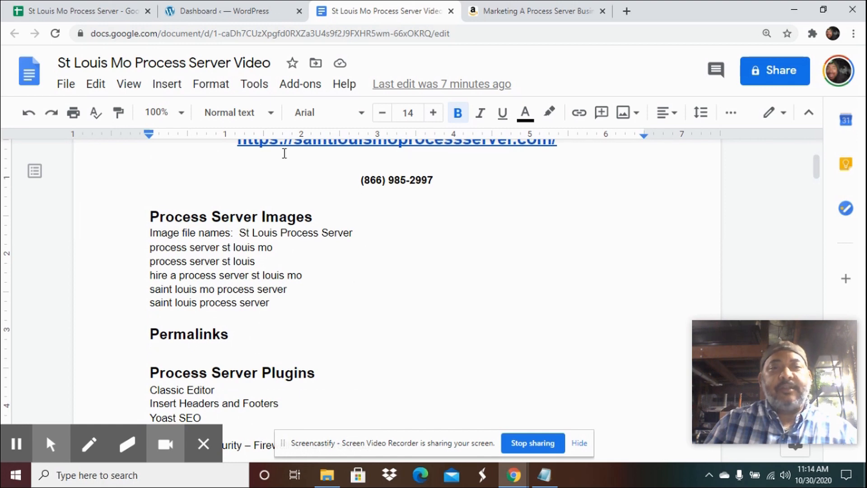
- Switch to the site's WordPress dashboard and open the file upload area in the Media Library
click(214, 13)
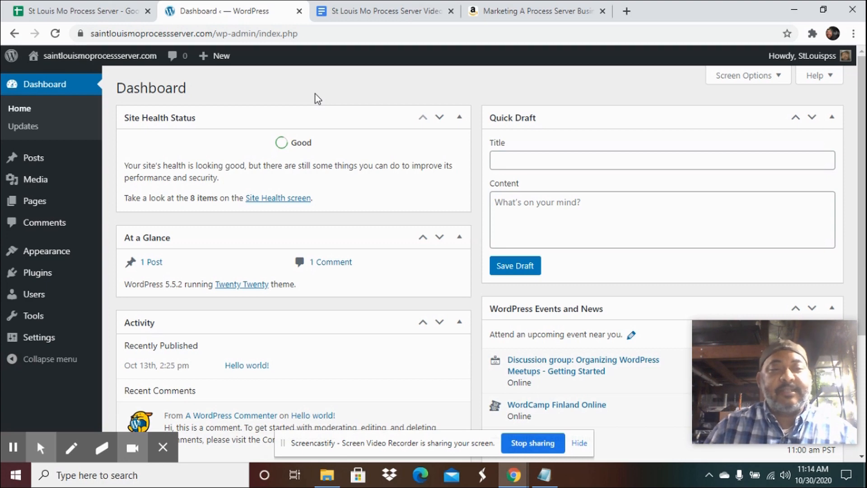
mouse_move(45, 186)
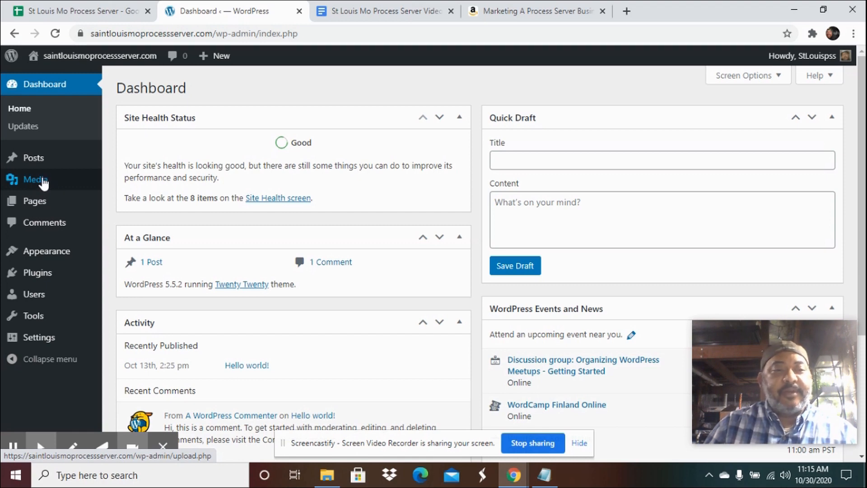
click(121, 186)
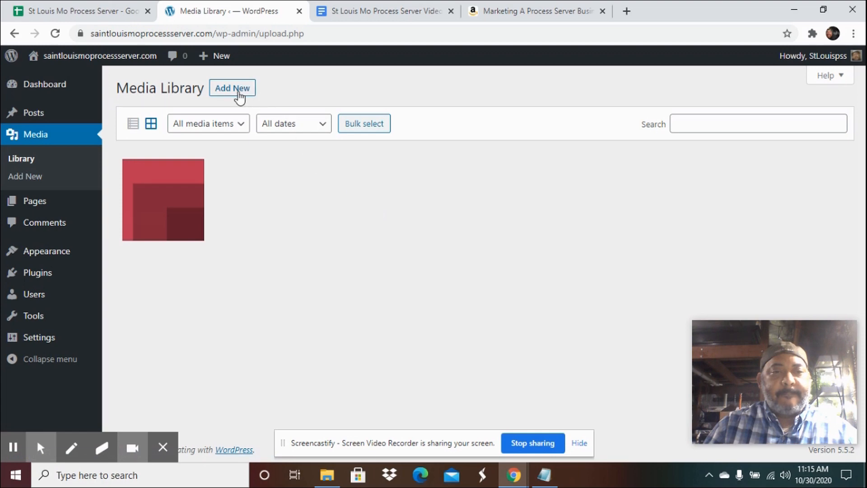
click(238, 91)
click(473, 186)
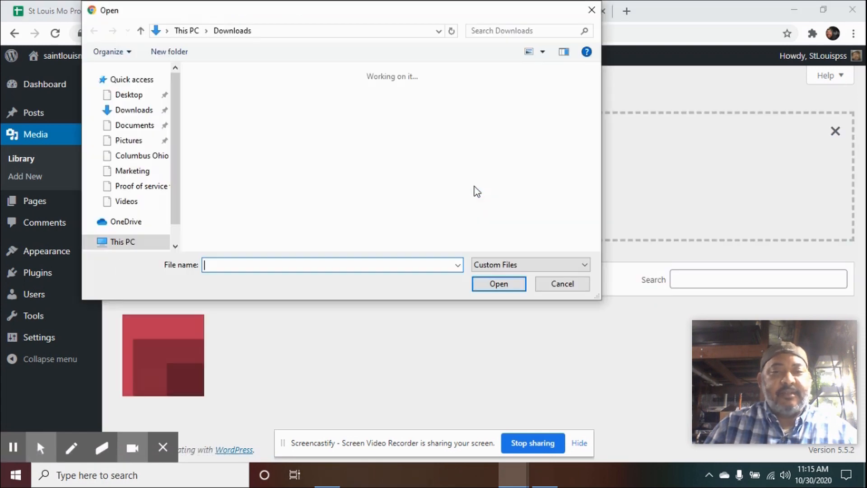
click(591, 10)
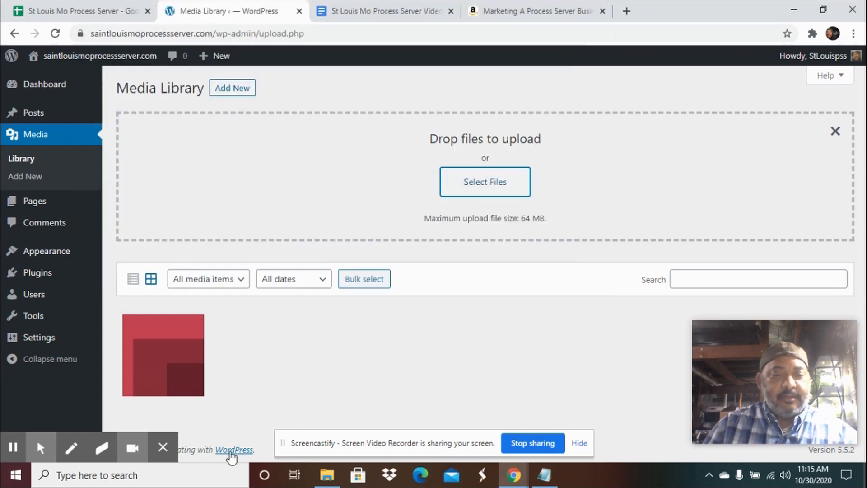
- Upload 14 images from the Saint Louis Mo Process Server folder, from "hire a process server st louis mo1" to "st louis county process server", to the Media Library
click(321, 476)
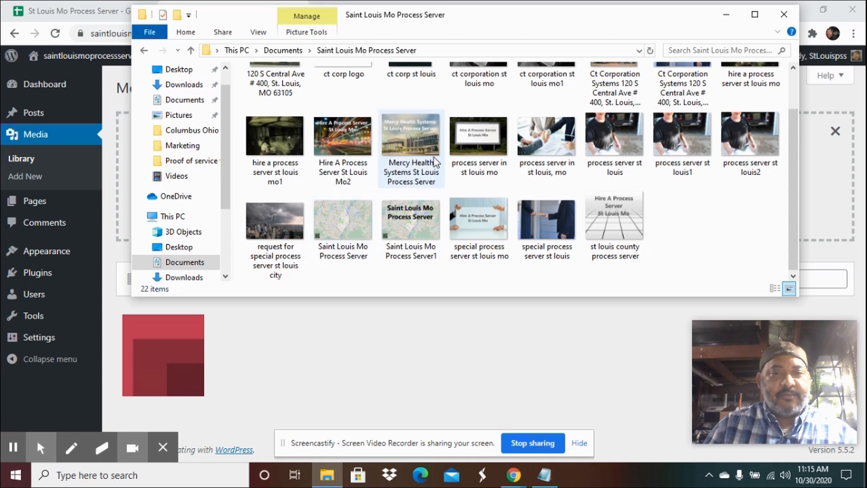
click(277, 145)
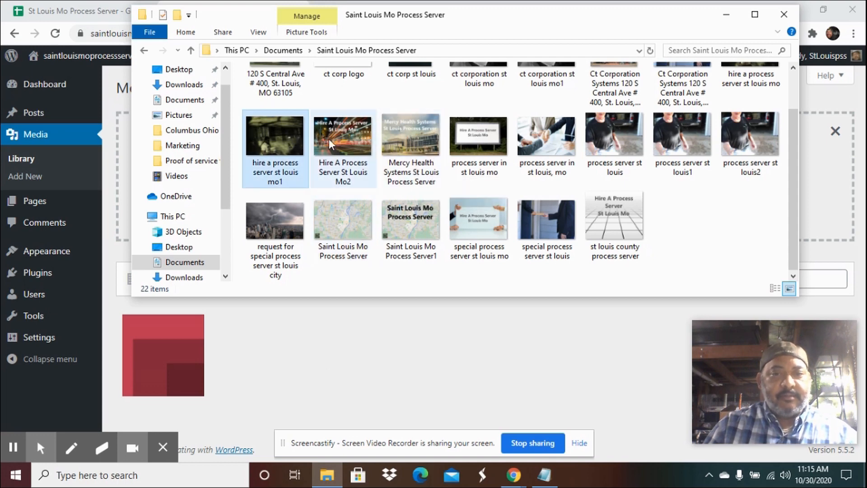
ctrl+click(399, 135)
ctrl+click(458, 129)
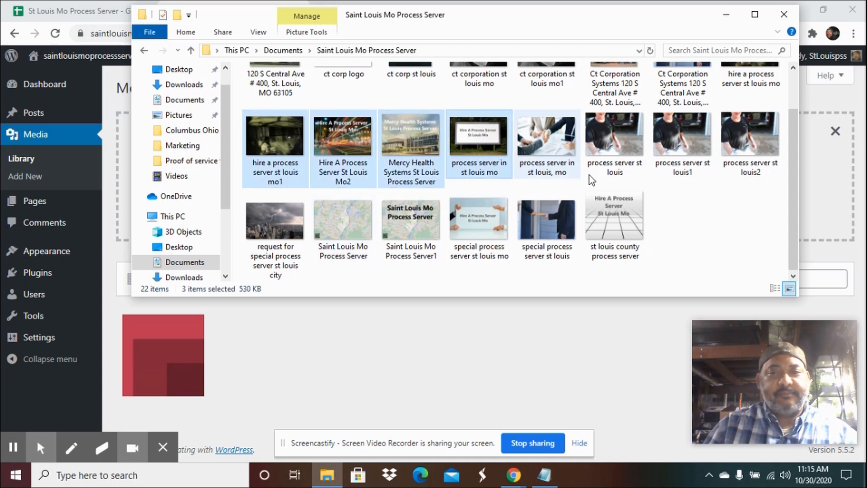
ctrl+click(538, 132)
ctrl+click(608, 131)
ctrl+click(682, 133)
ctrl+click(749, 133)
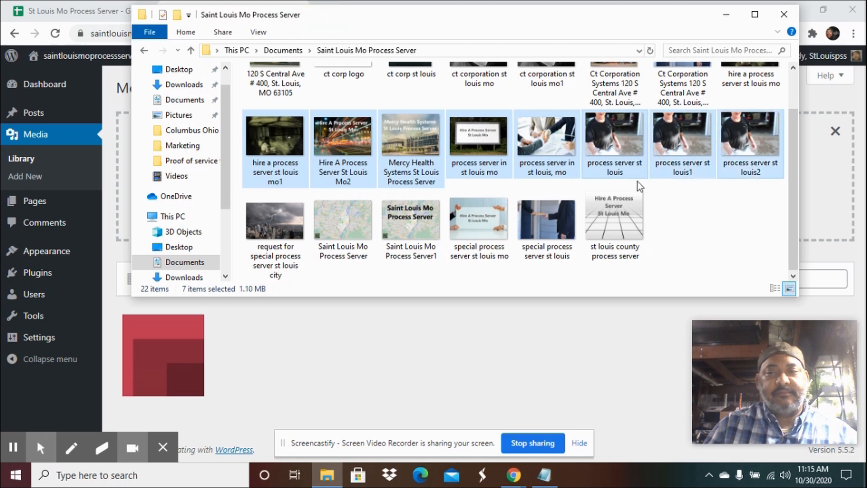
ctrl+click(618, 212)
ctrl+click(546, 219)
ctrl+click(478, 219)
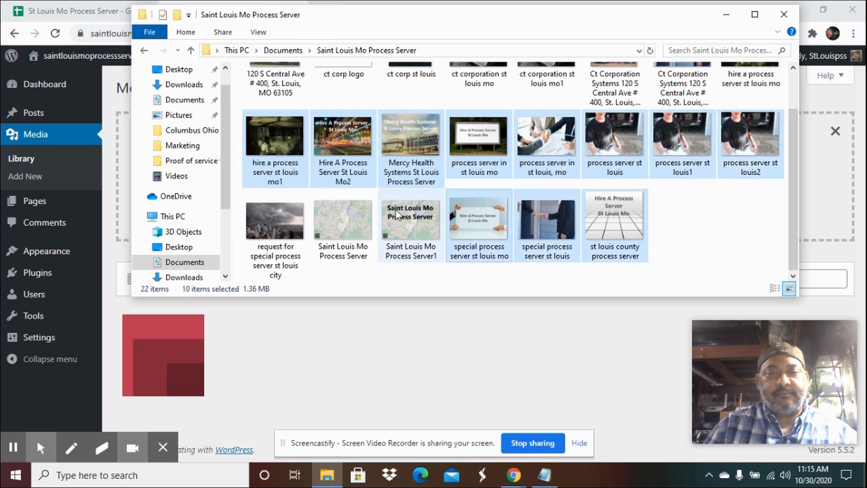
ctrl+click(381, 214)
ctrl+click(343, 219)
ctrl+click(275, 221)
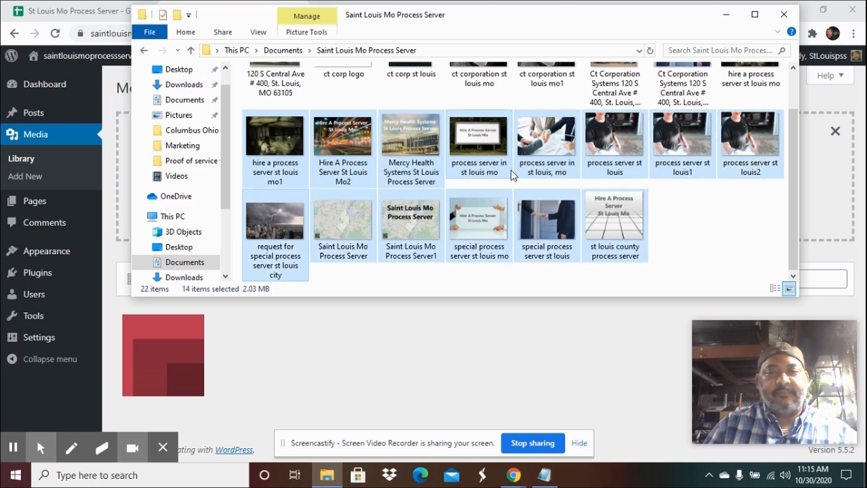
drag(714, 168, 606, 348)
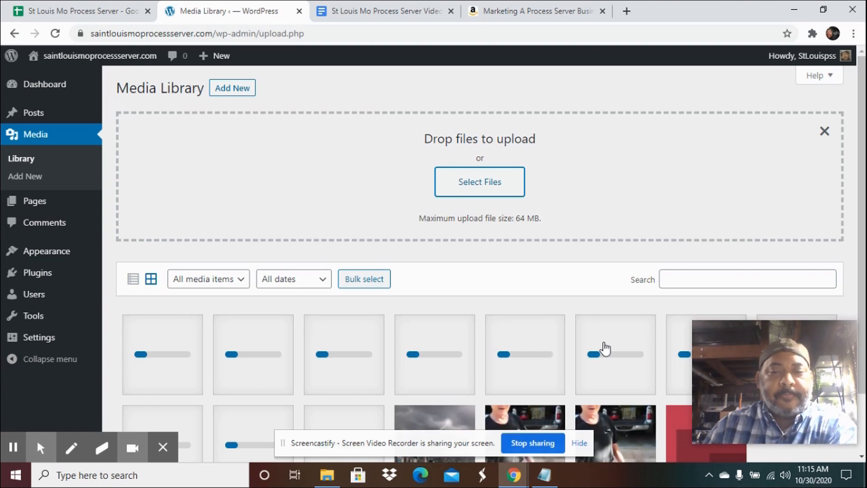
- Check the attachment details of the uploaded images, from "process server st louis" through "Mercy Health Systems St Louis Process Server"
scroll(605, 348, down, 2)
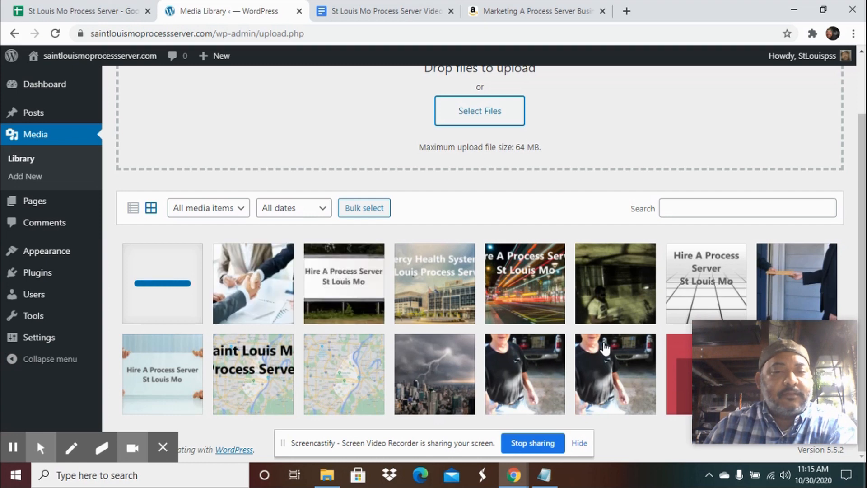
click(182, 284)
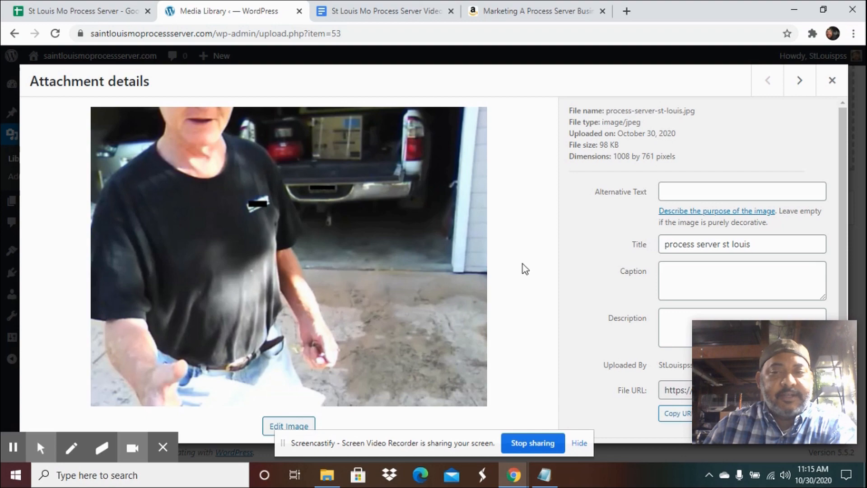
click(806, 83)
click(805, 85)
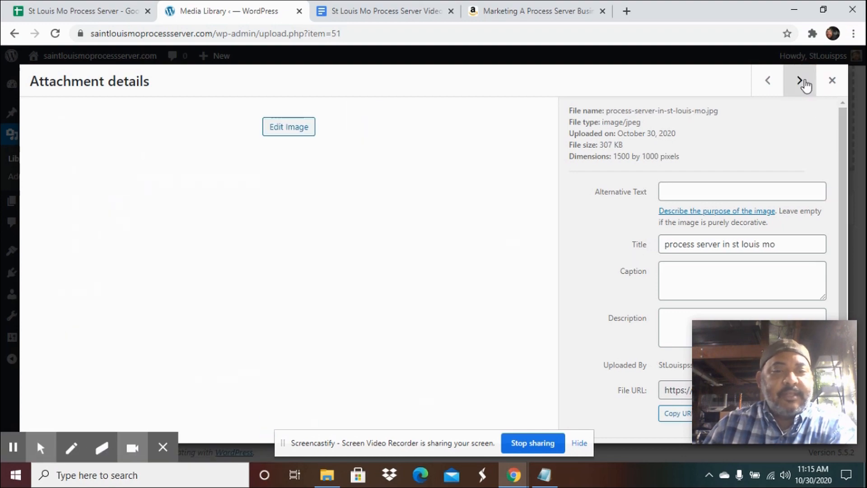
click(805, 85)
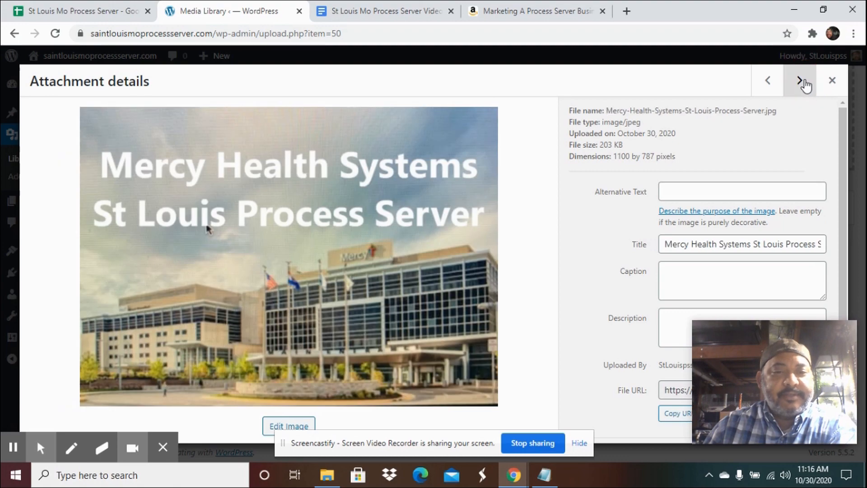
click(832, 80)
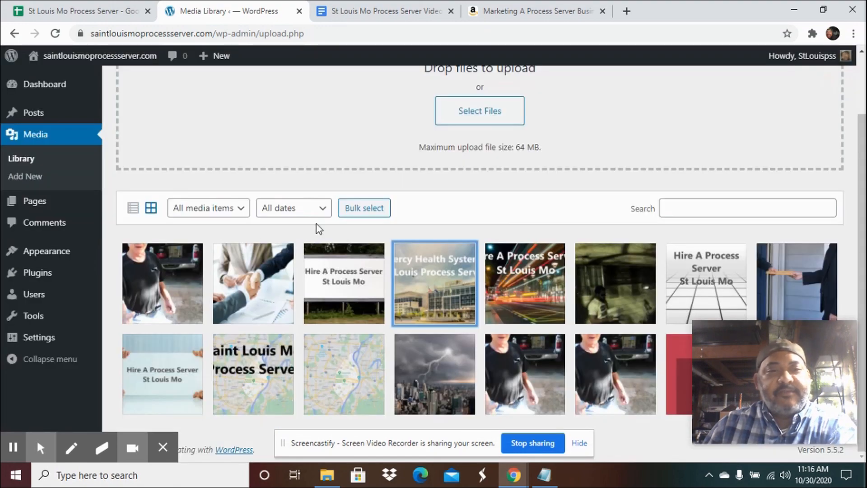
- Check the Permalinks item in the planning document, then open the Permalink Settings in the WordPress dashboard
click(382, 15)
scroll(228, 298, down, 2)
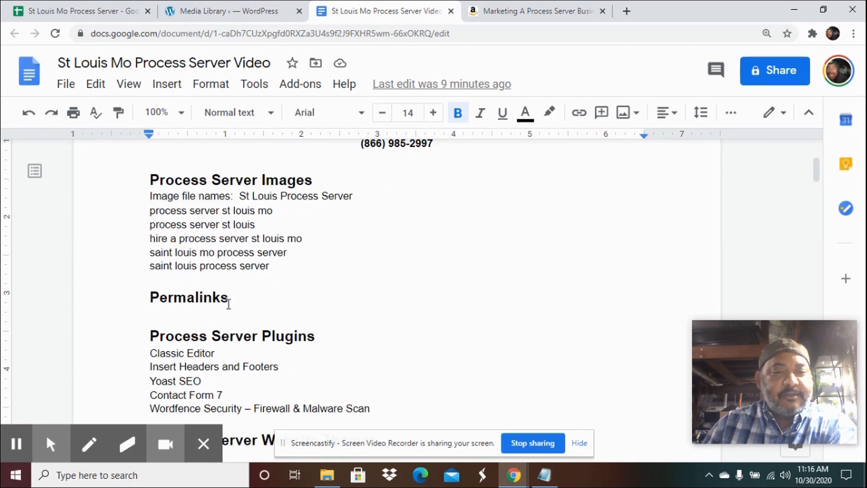
click(229, 11)
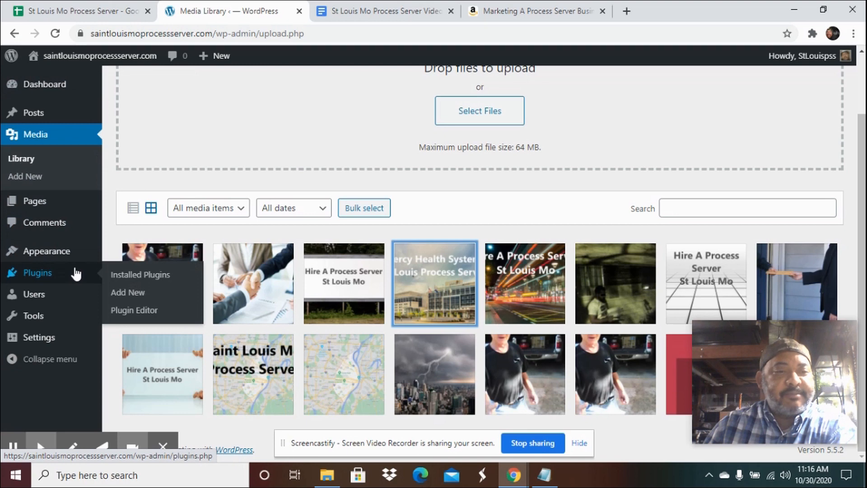
mouse_move(67, 256)
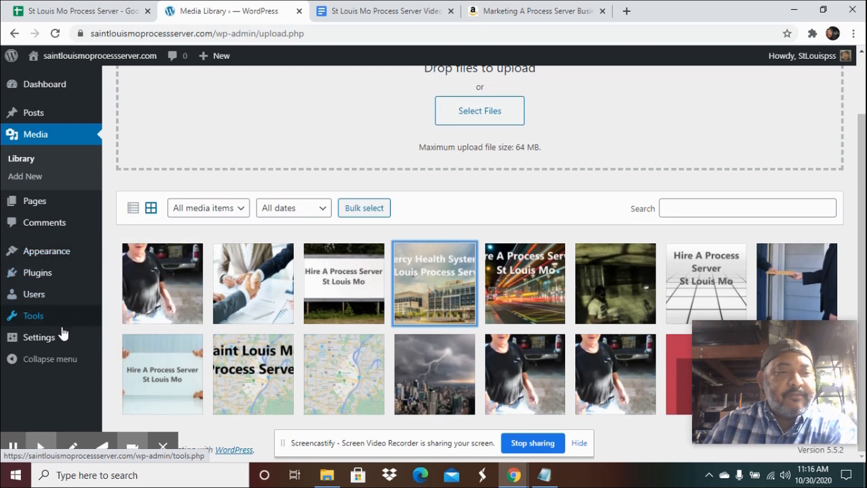
mouse_move(58, 346)
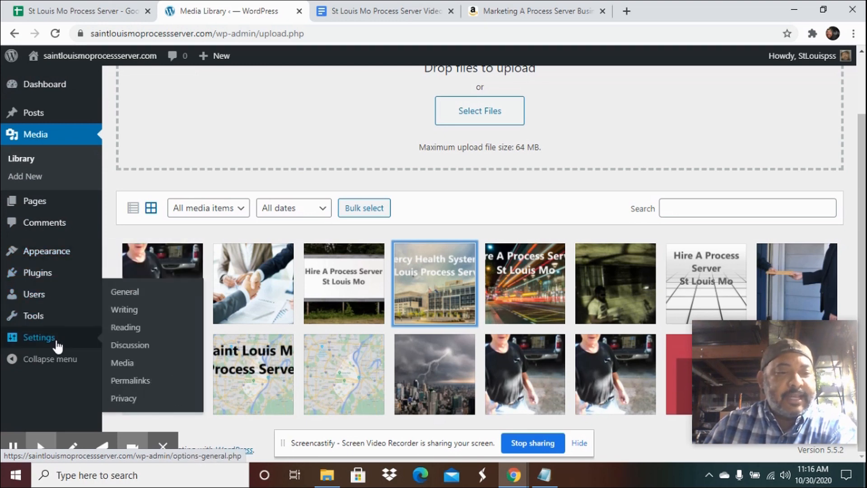
click(140, 384)
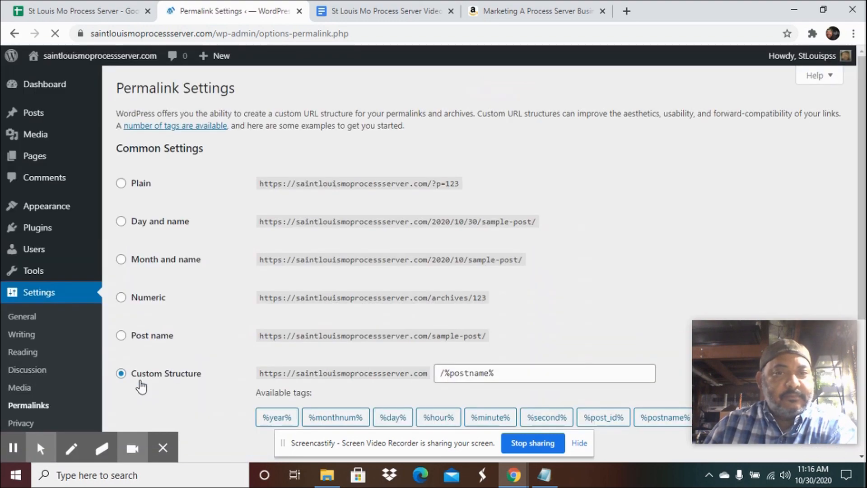
- Change the permalink structure to Post name and save the changes
scroll(621, 237, down, 3)
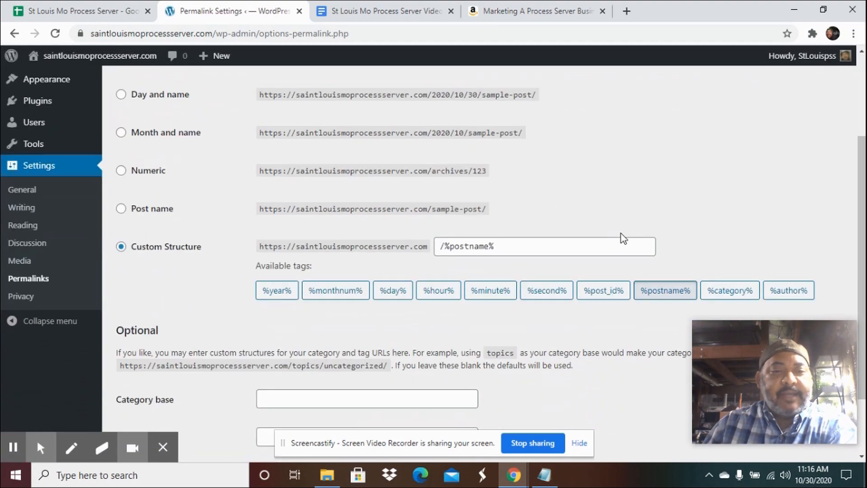
drag(321, 34, 218, 38)
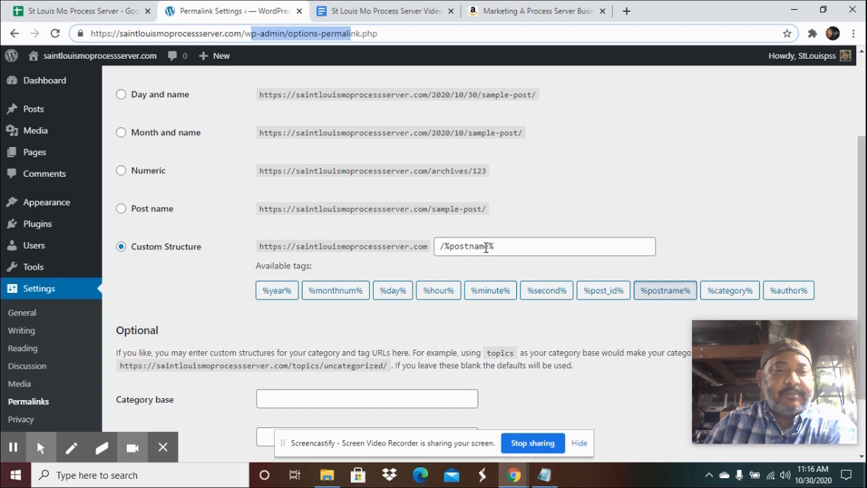
click(121, 209)
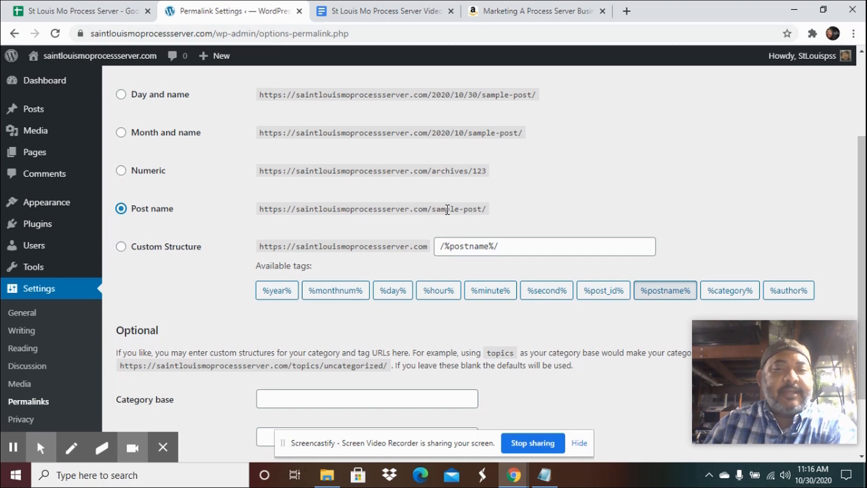
scroll(480, 208, down, 2)
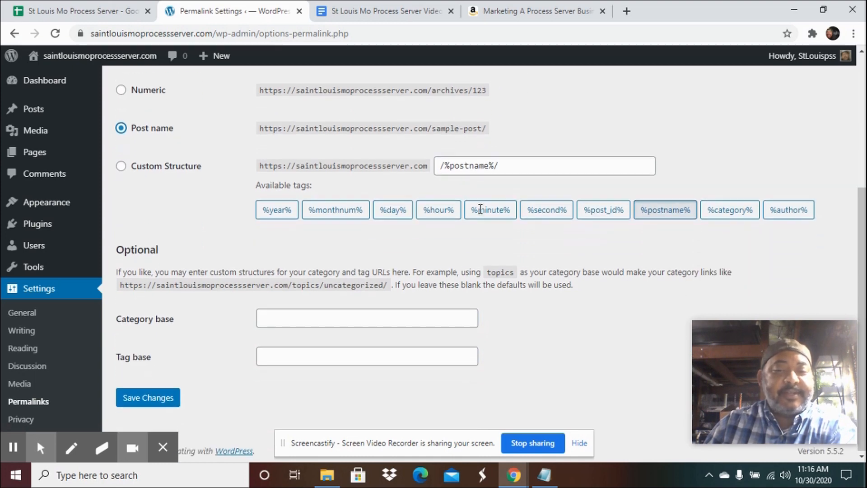
click(156, 397)
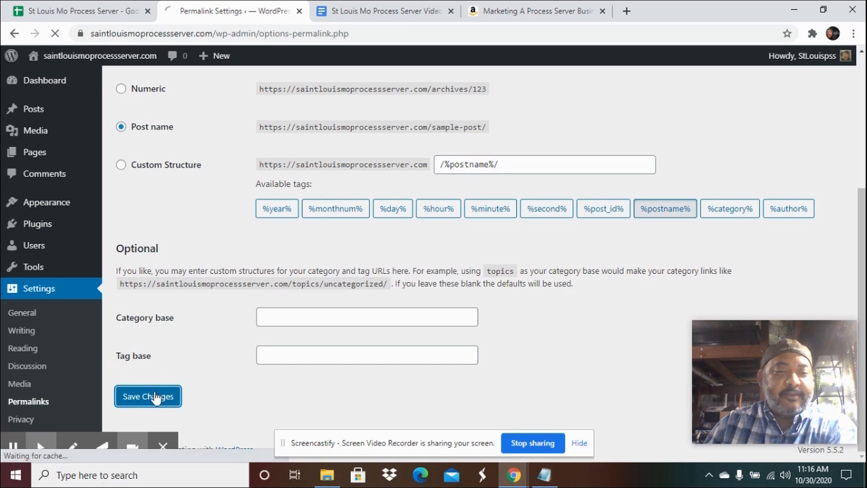
- Check the Process Server Plugins list in the planning document and open the installed plugins page in WordPress
click(364, 16)
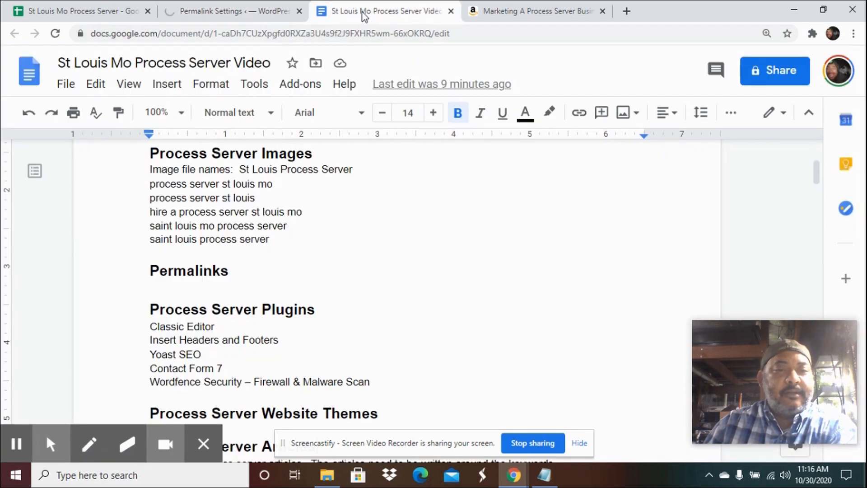
scroll(368, 239, down, 1)
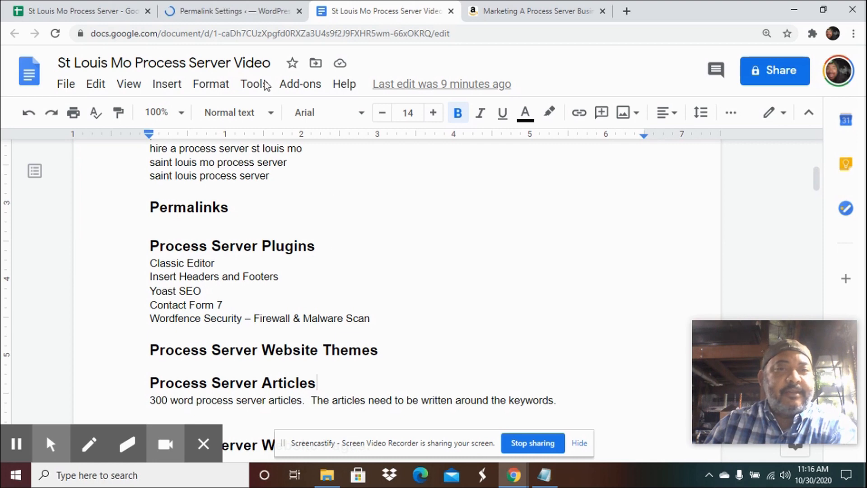
click(226, 13)
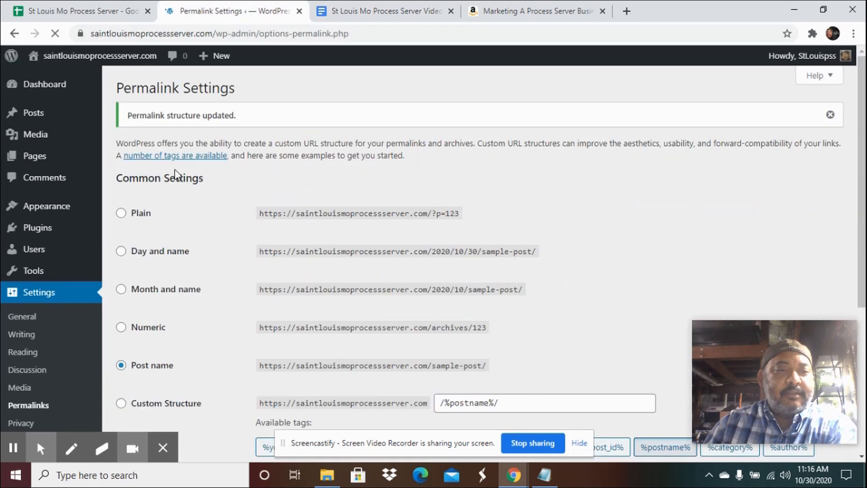
mouse_move(68, 228)
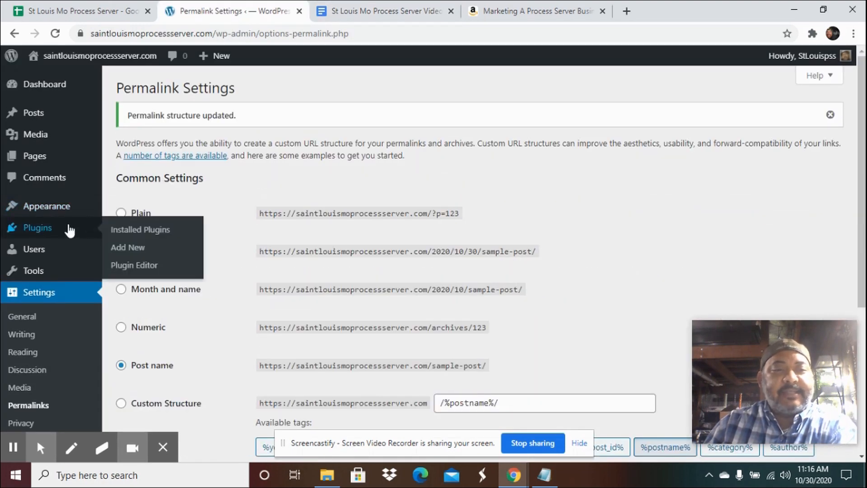
click(120, 233)
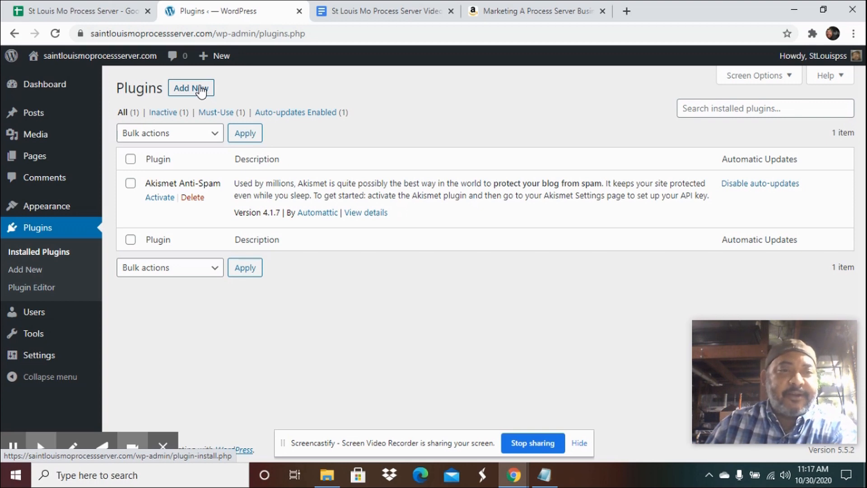
- Open the live saintlouismoprocessserver.com site in a separate browser tab and look over its home page
mouse_move(99, 56)
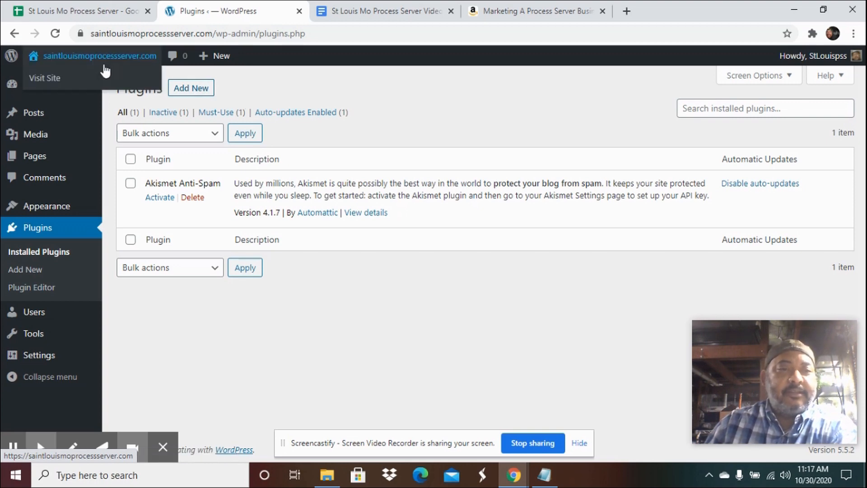
right_click(46, 80)
click(68, 88)
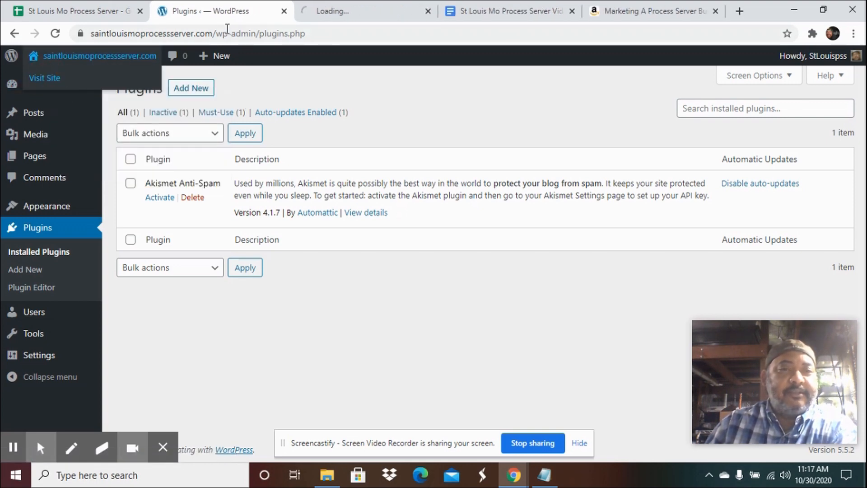
click(351, 13)
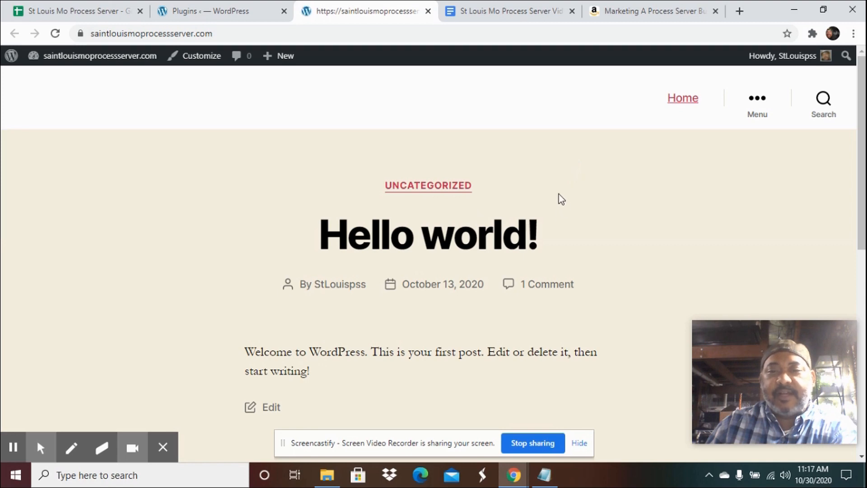
scroll(441, 252, down, 1)
scroll(446, 218, up, 1)
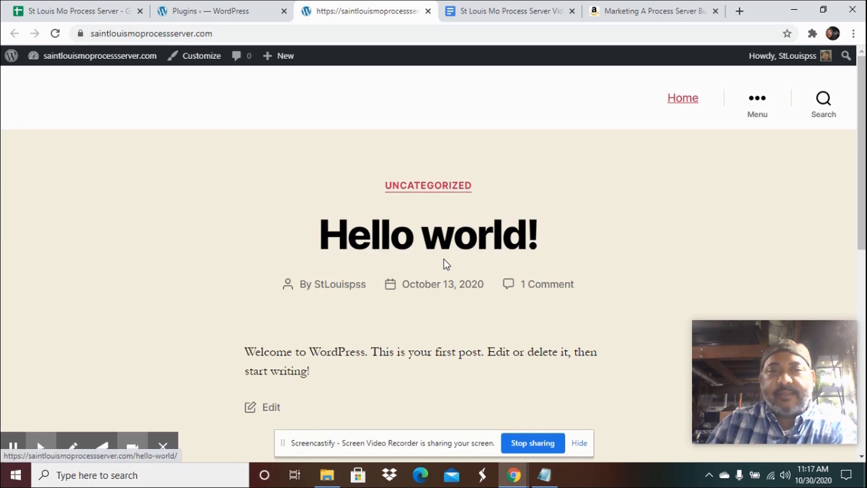
- Start adding plugins in WordPress and install Classic Editor, the first plugin on the document's list
click(204, 13)
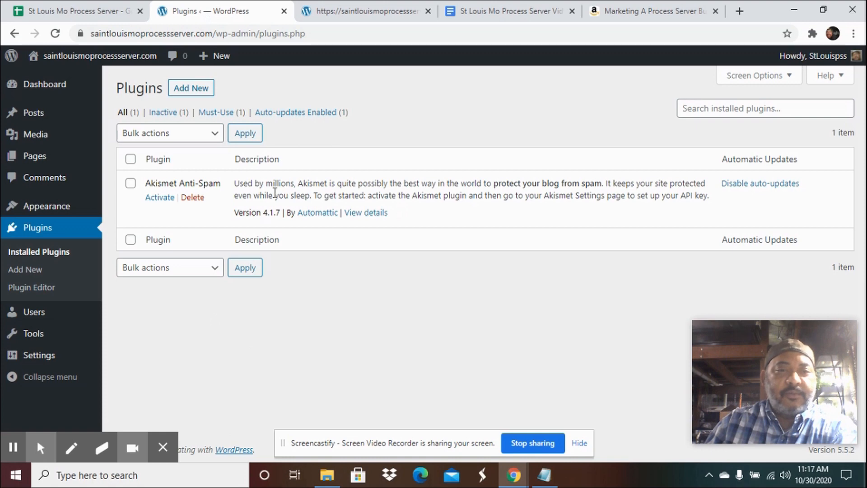
click(203, 94)
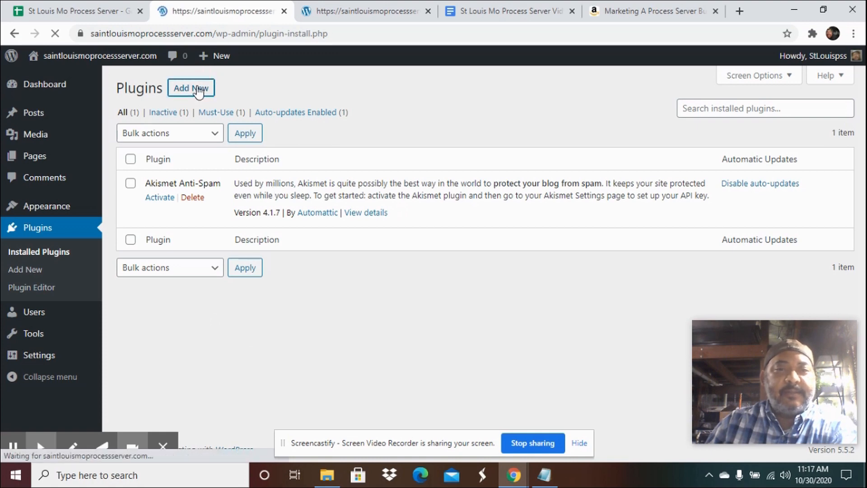
click(496, 13)
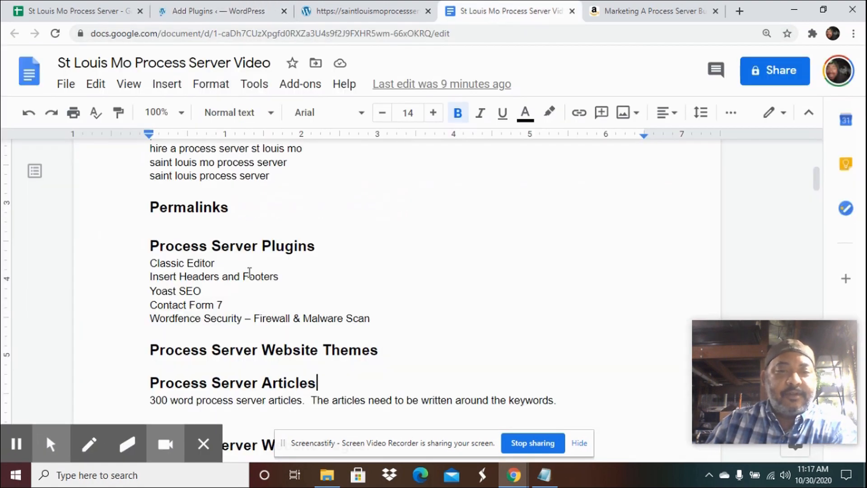
drag(213, 261, 149, 262)
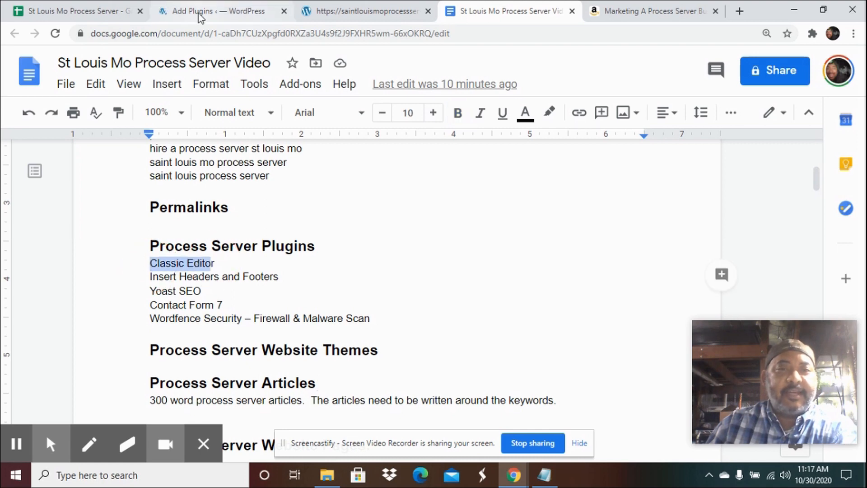
click(199, 13)
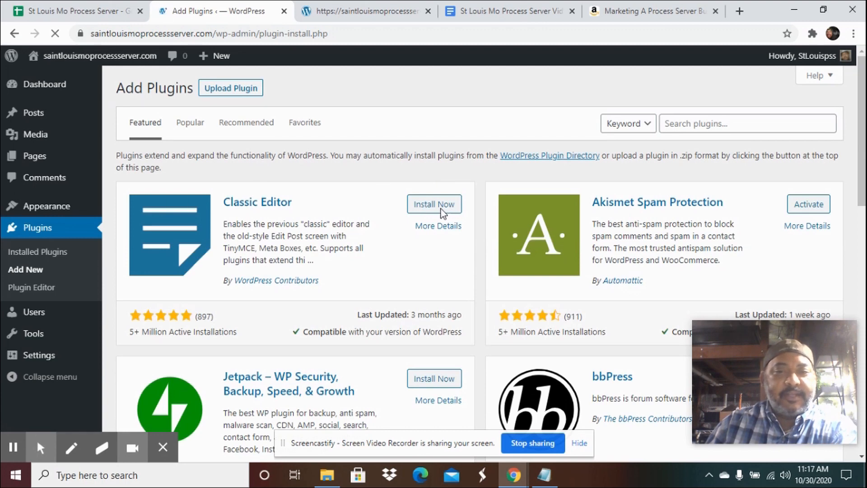
click(441, 205)
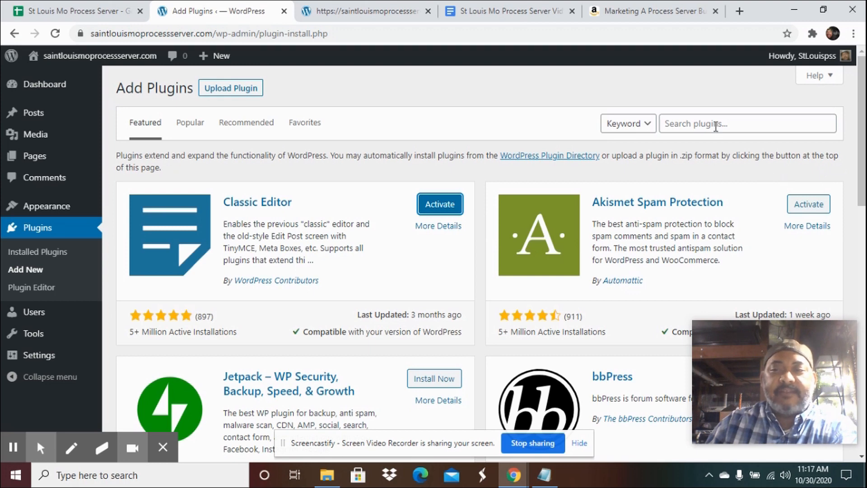
- Copy the plugin name "Insert Headers and Footers" from the planning document, search for it in WordPress and install the WPBeginner plugin
click(492, 12)
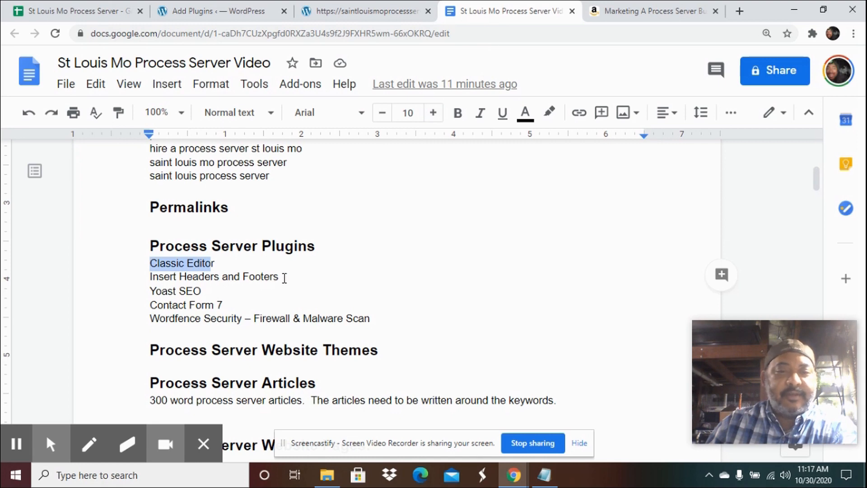
drag(284, 278, 149, 276)
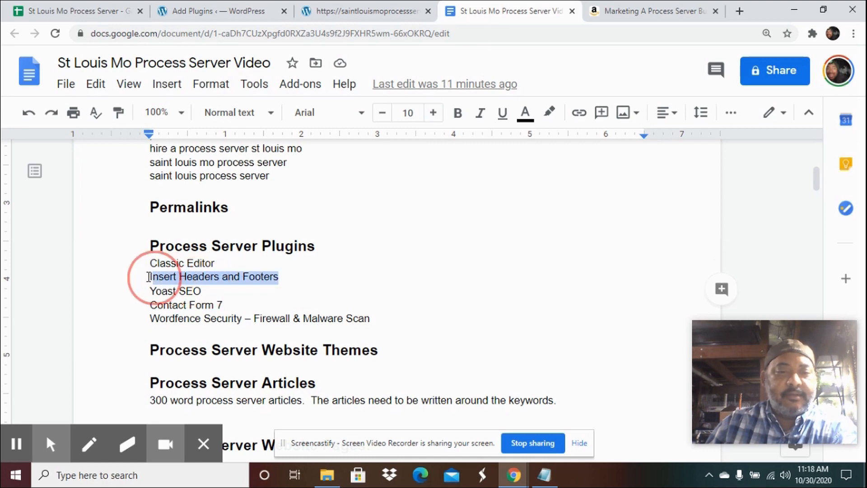
right_click(176, 279)
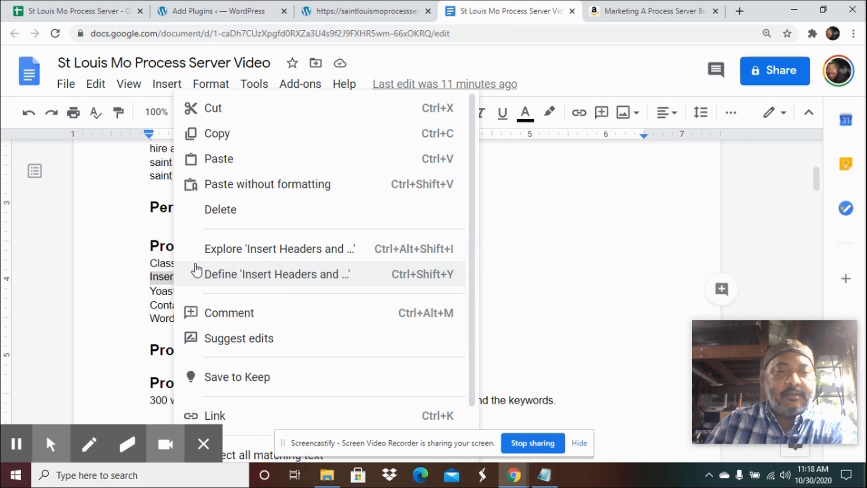
click(239, 137)
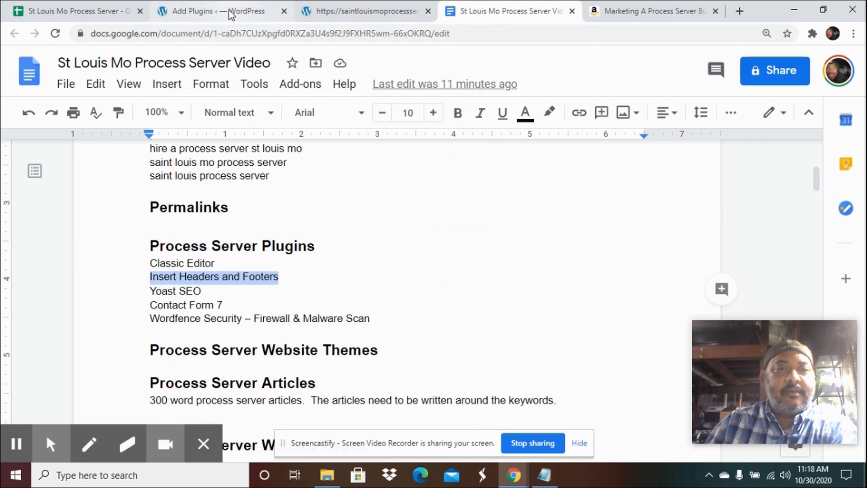
click(229, 10)
click(698, 123)
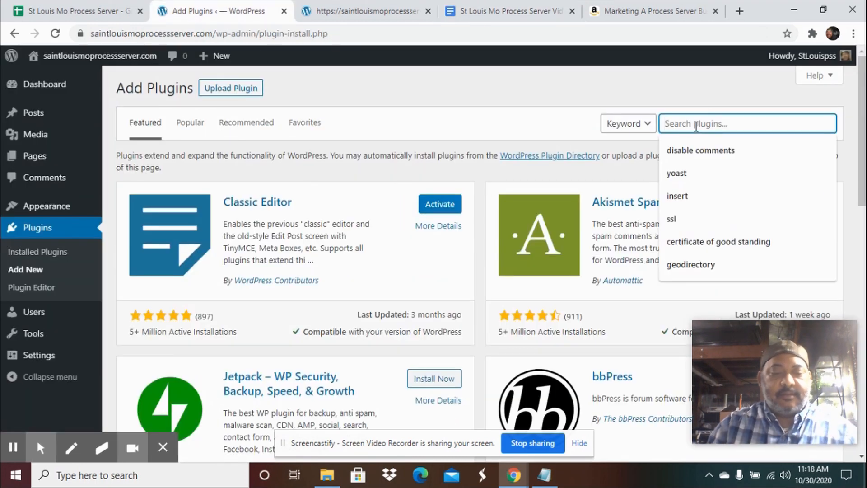
key(ctrl+v)
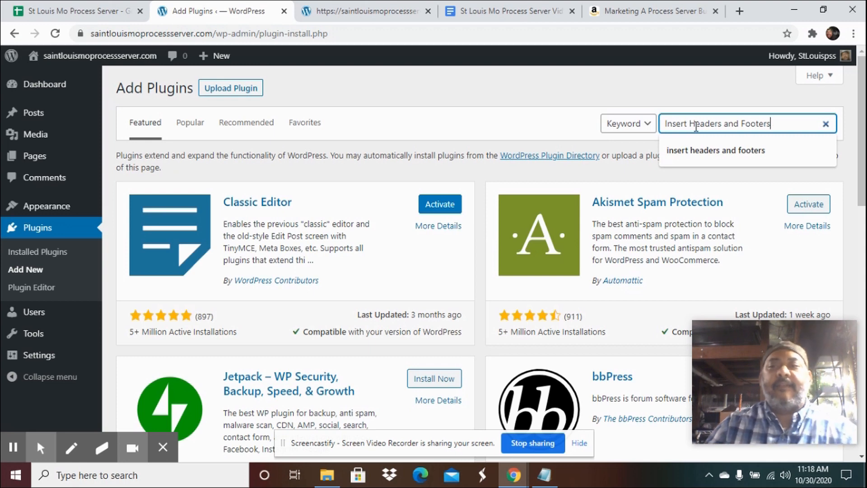
key(Return)
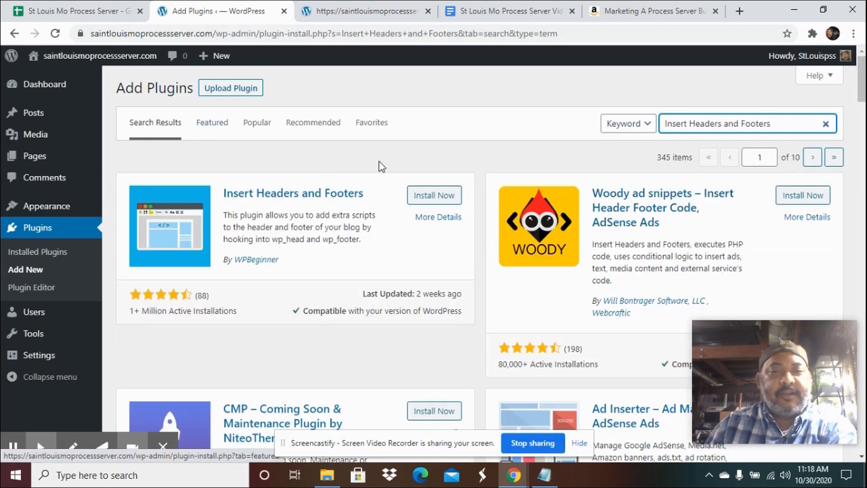
click(431, 198)
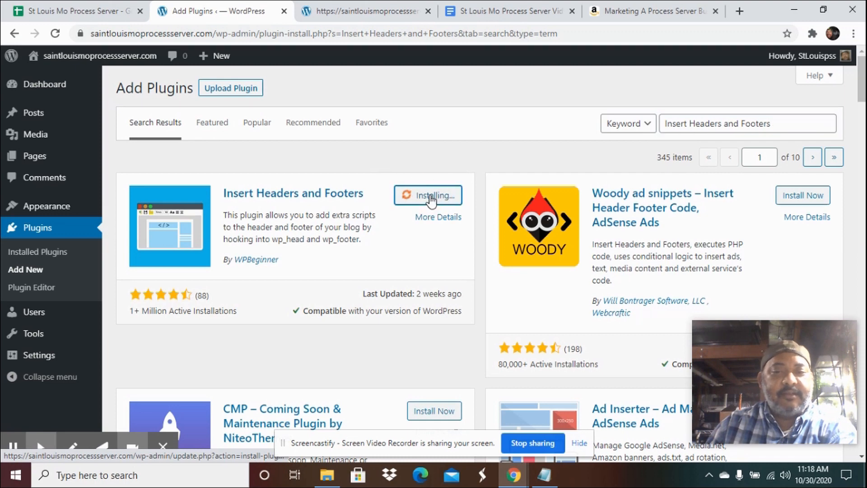
- Copy the plugin name "Yoast SEO" from the planning document, search for it in WordPress and install the Team Yoast plugin
click(500, 15)
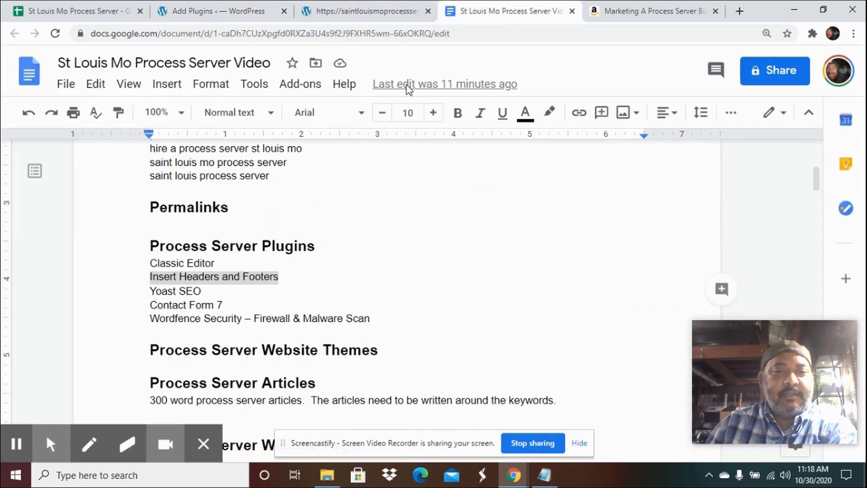
drag(200, 291, 153, 292)
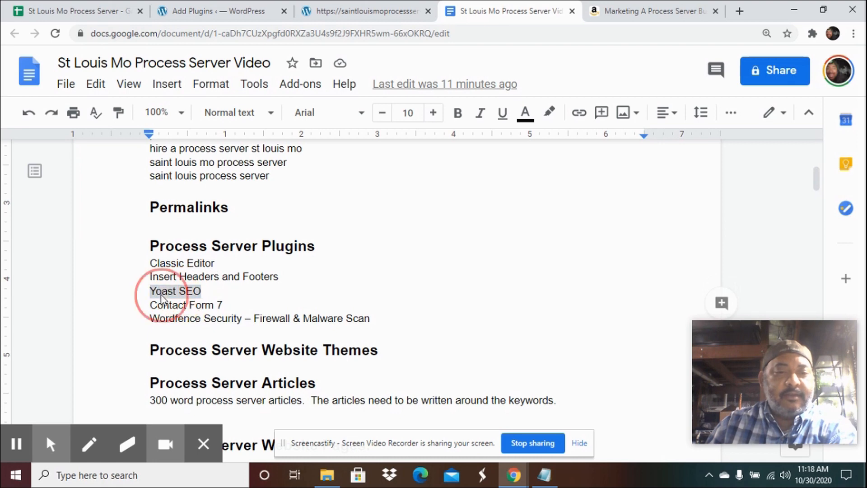
right_click(155, 291)
click(205, 141)
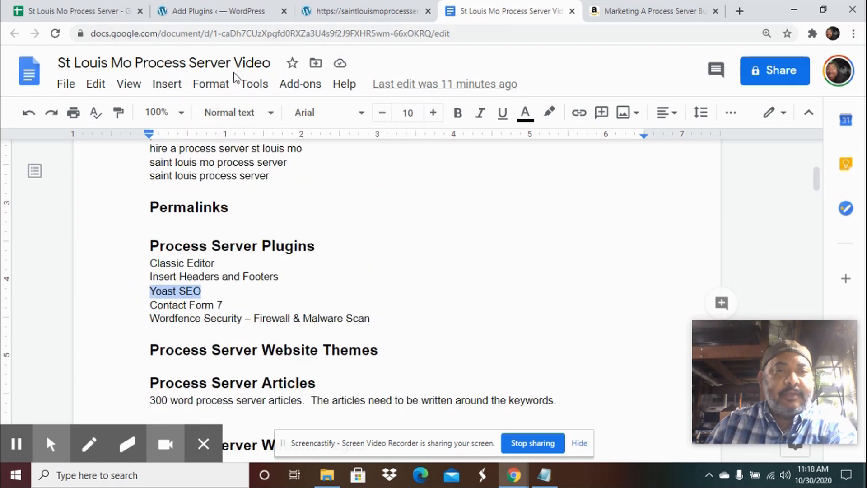
click(217, 14)
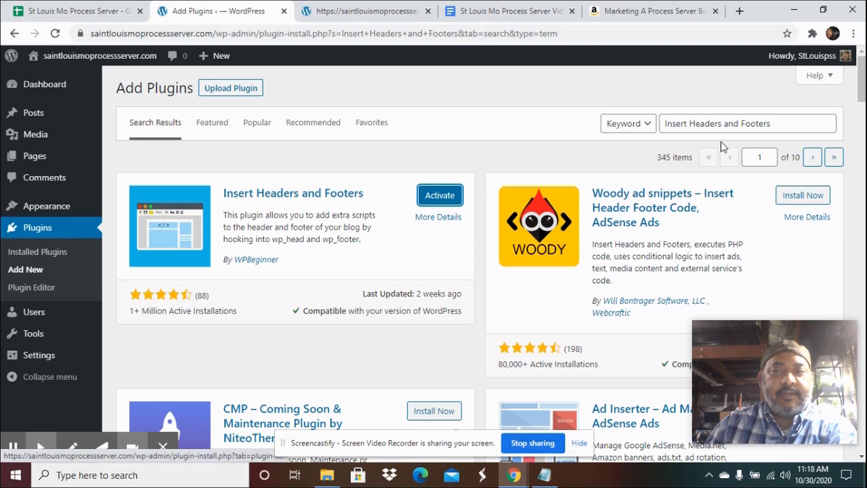
drag(772, 124, 667, 125)
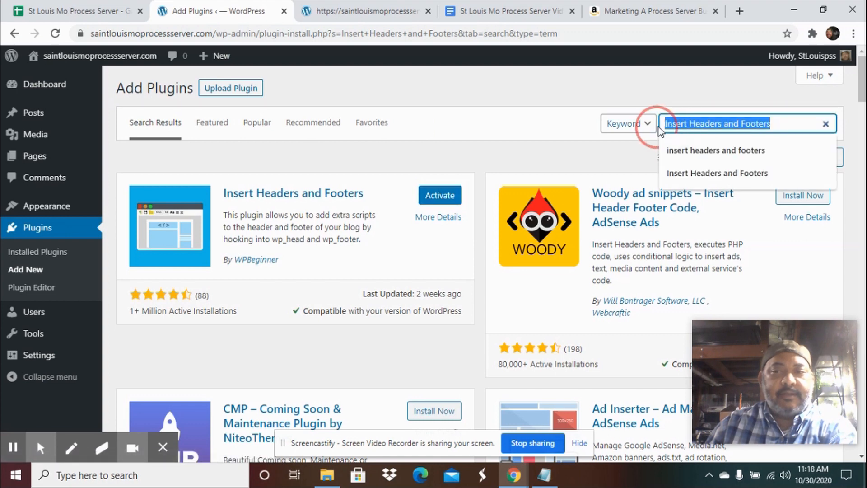
key(ctrl+v)
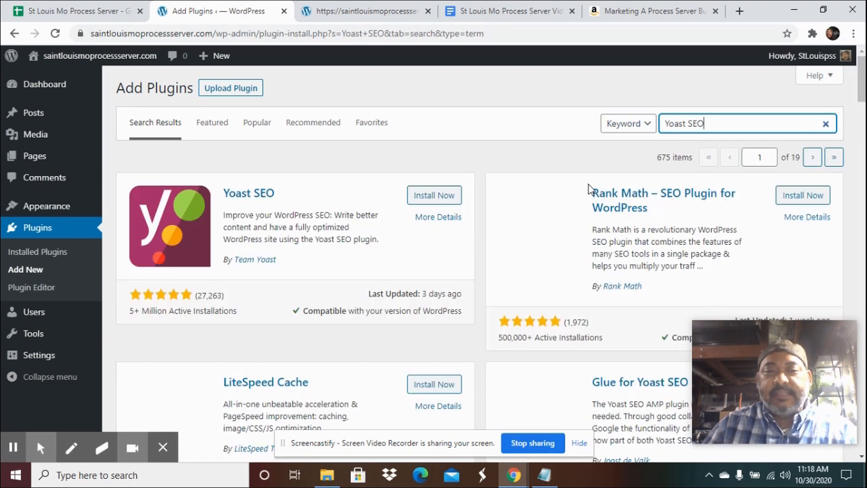
click(424, 195)
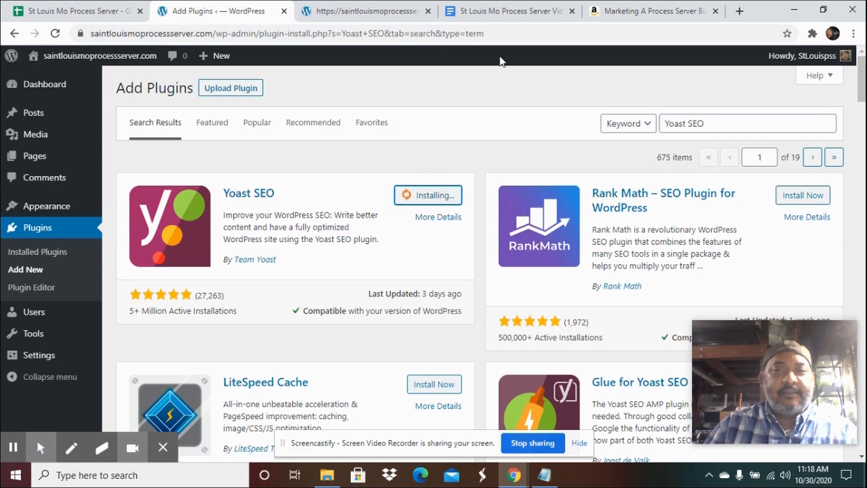
- Copy "Contact Form 7" from the planning document, search for it among the WordPress plugins and install the plugin of that exact name
click(493, 13)
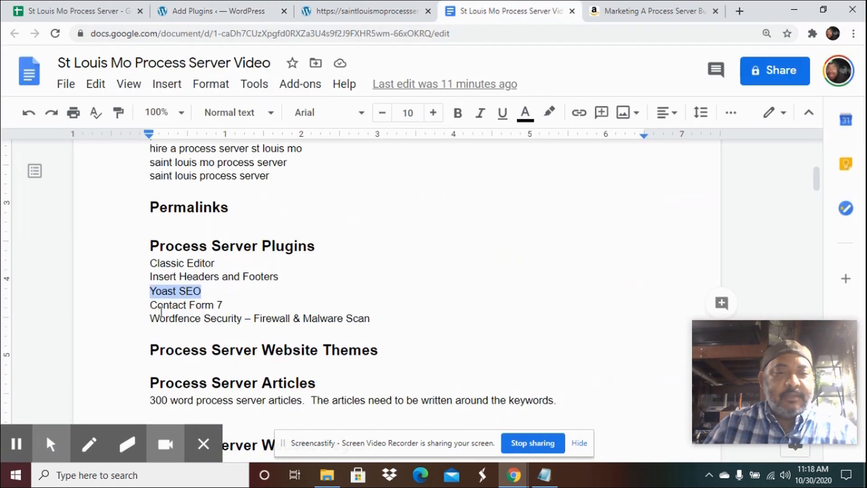
drag(223, 305, 135, 305)
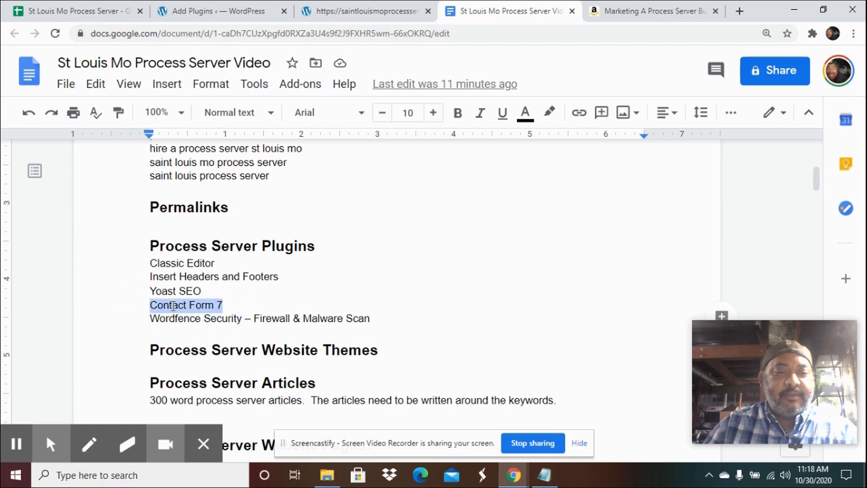
right_click(174, 307)
click(241, 133)
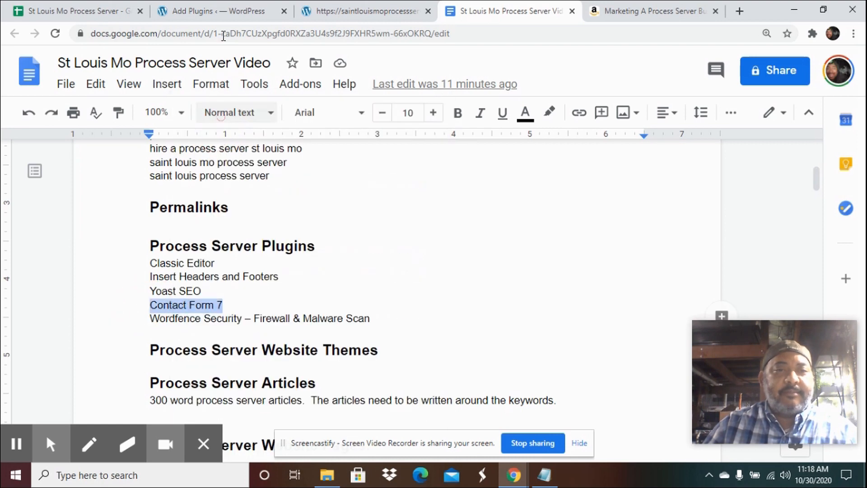
click(219, 13)
drag(727, 122, 649, 126)
key(ctrl+v)
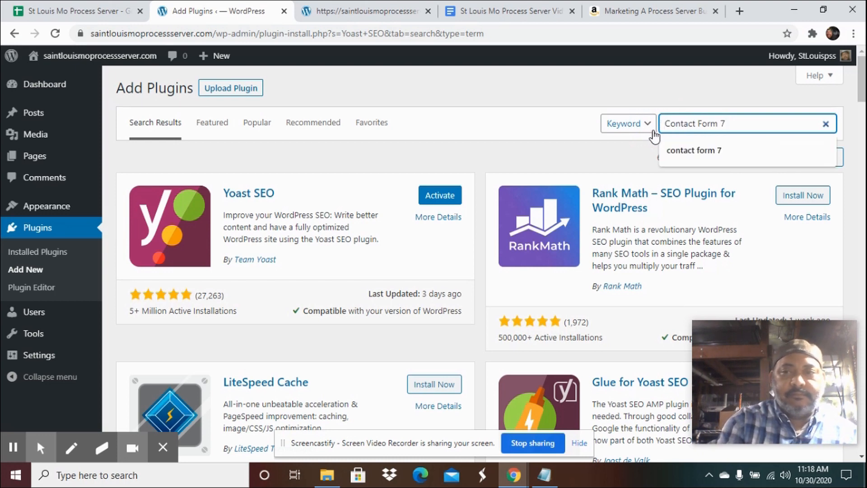
key(Return)
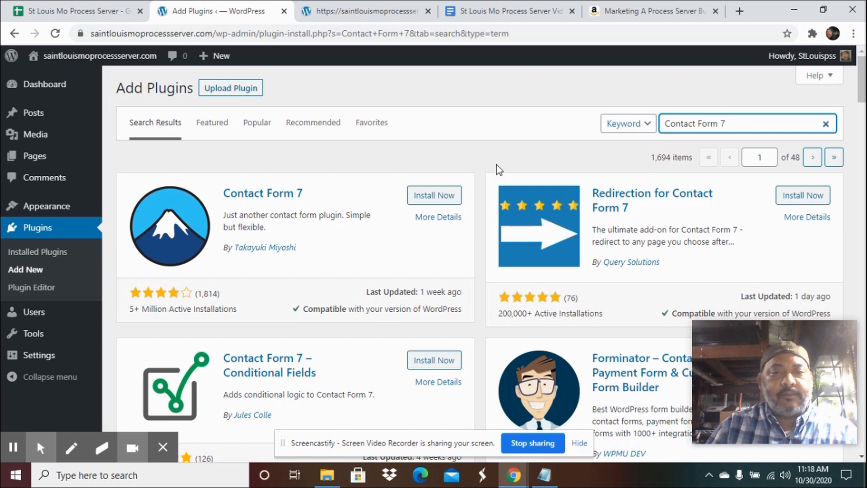
click(434, 194)
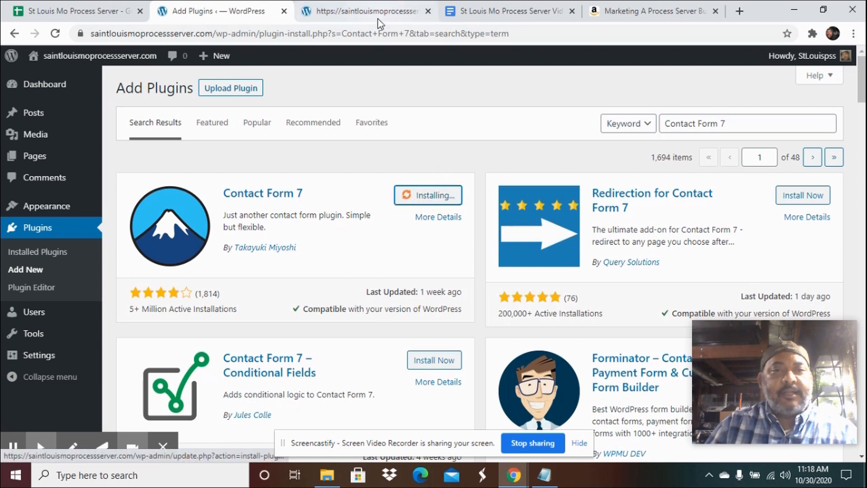
- Copy "Wordfence Security" from the planning document, search for it in WordPress and install Wordfence Security – Firewall & Malware Scan
click(477, 16)
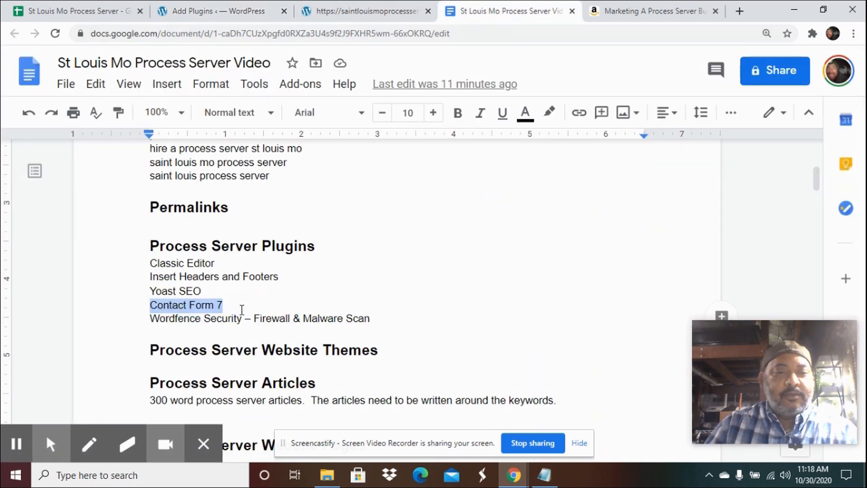
drag(242, 322, 150, 323)
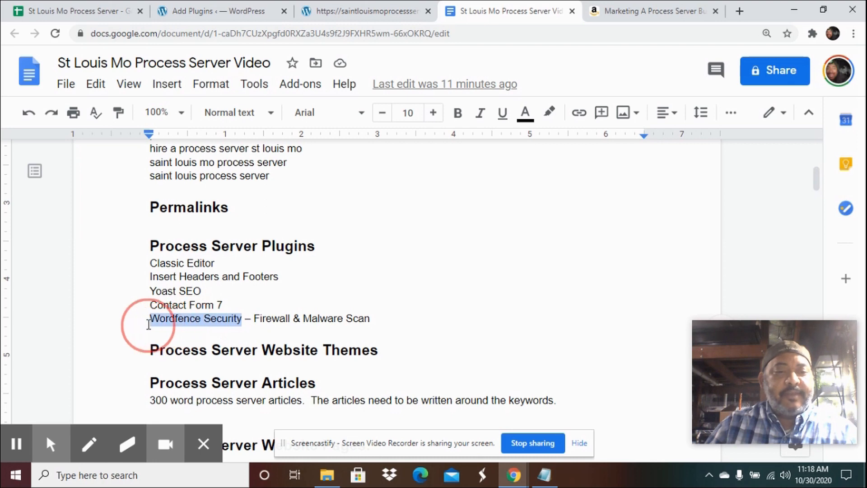
right_click(182, 323)
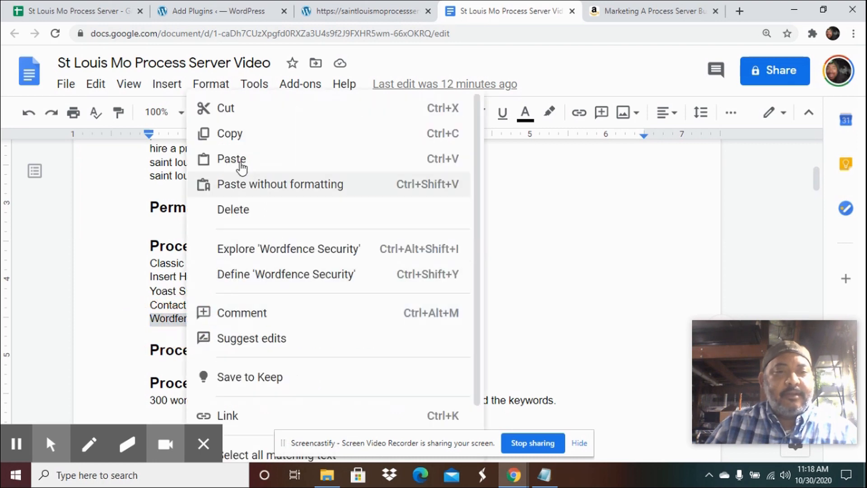
click(231, 133)
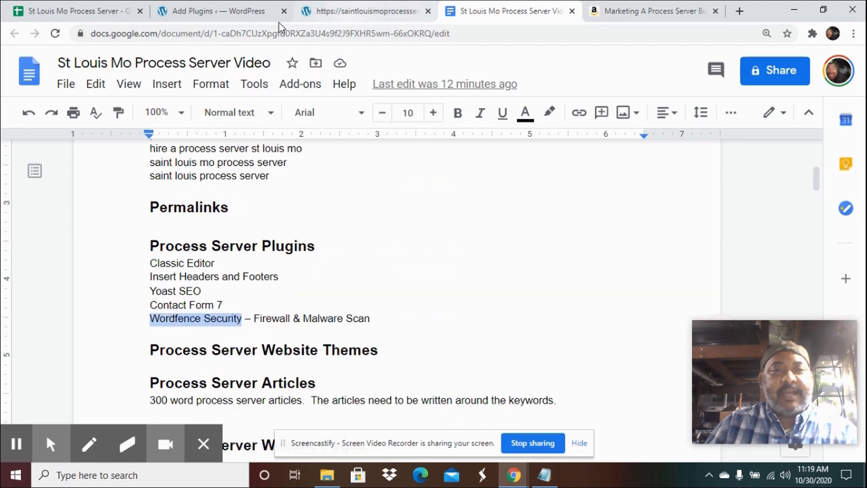
click(201, 13)
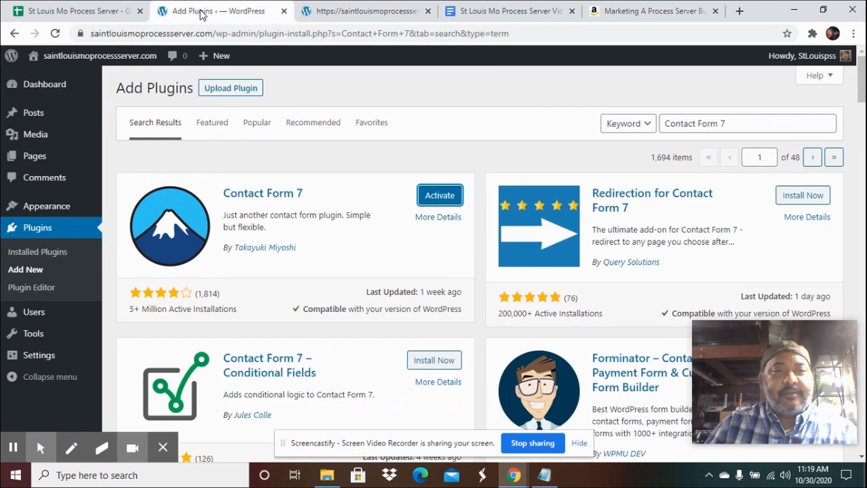
triple_click(732, 121)
key(ctrl+v)
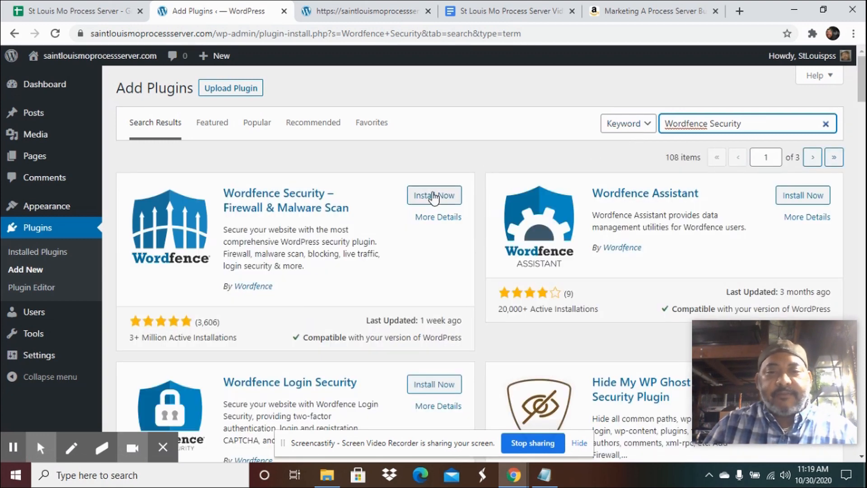
click(434, 195)
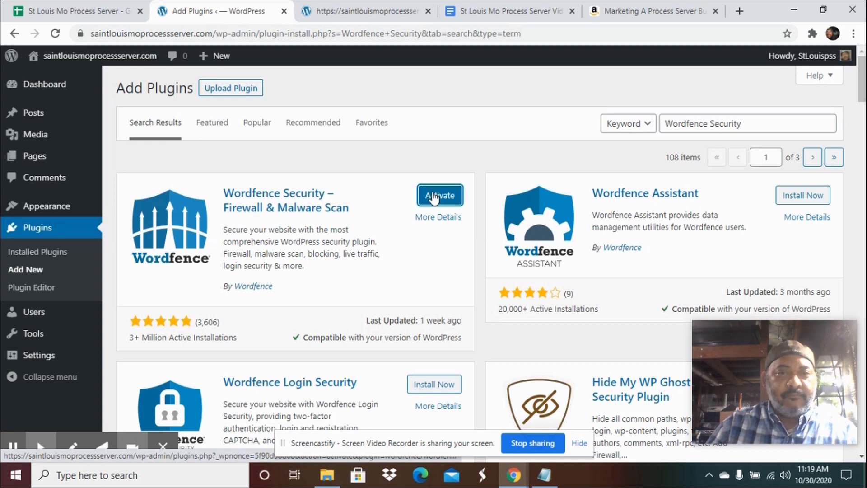
- Check the Process Server Website Themes heading in the planning document and look over the installed themes in WordPress
click(496, 12)
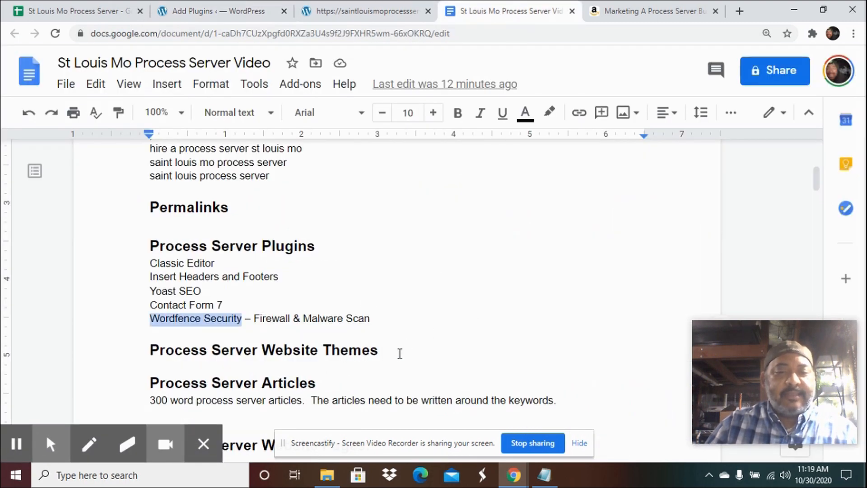
click(399, 353)
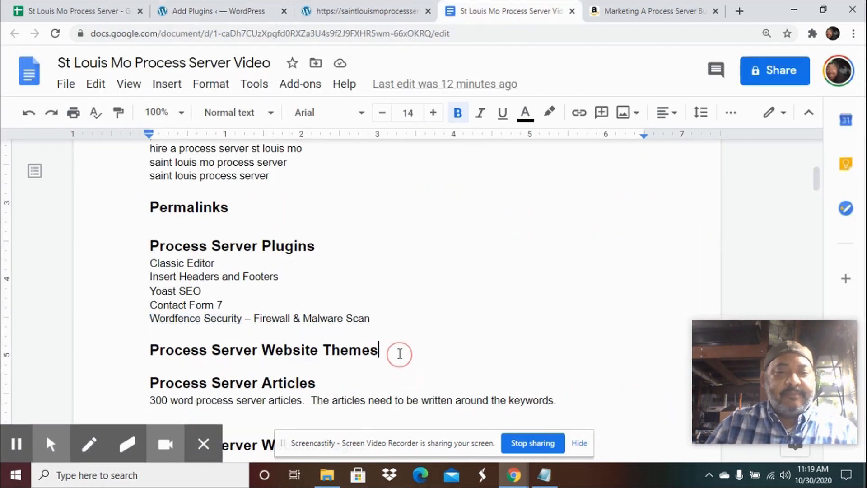
click(220, 17)
mouse_move(81, 206)
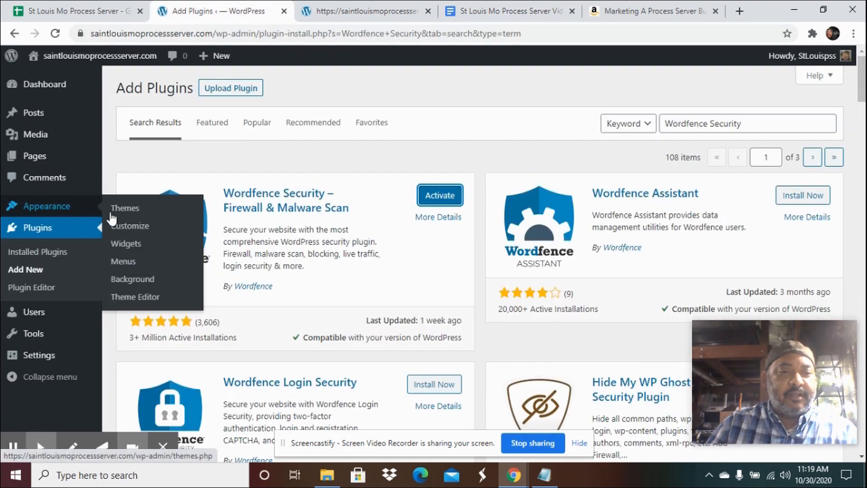
click(136, 210)
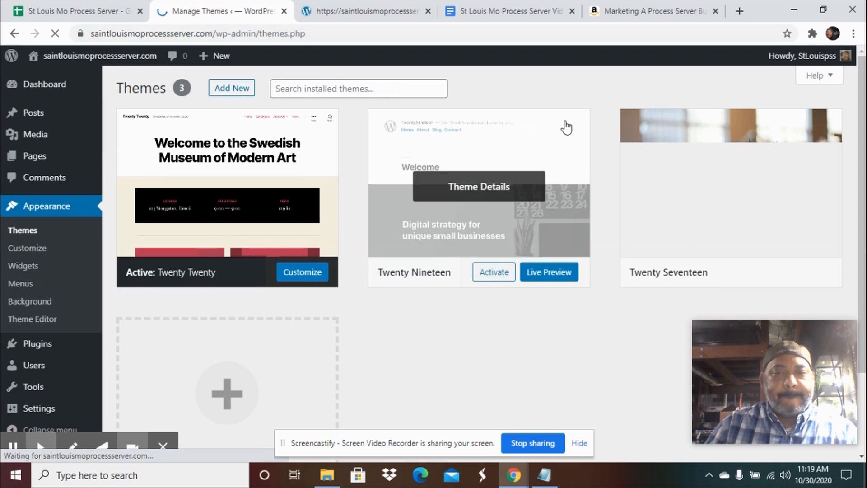
scroll(576, 112, down, 1)
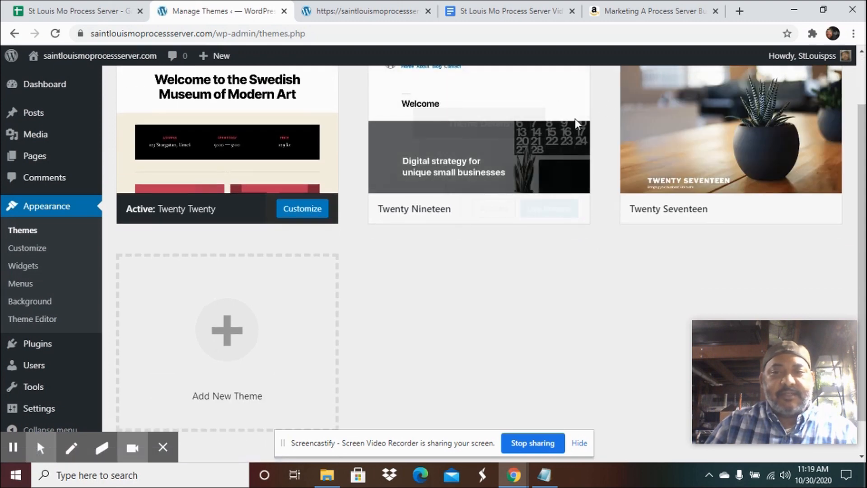
- Preview the Twenty Nineteen theme on the site, look through the whole page and close the preview without activating it
click(548, 210)
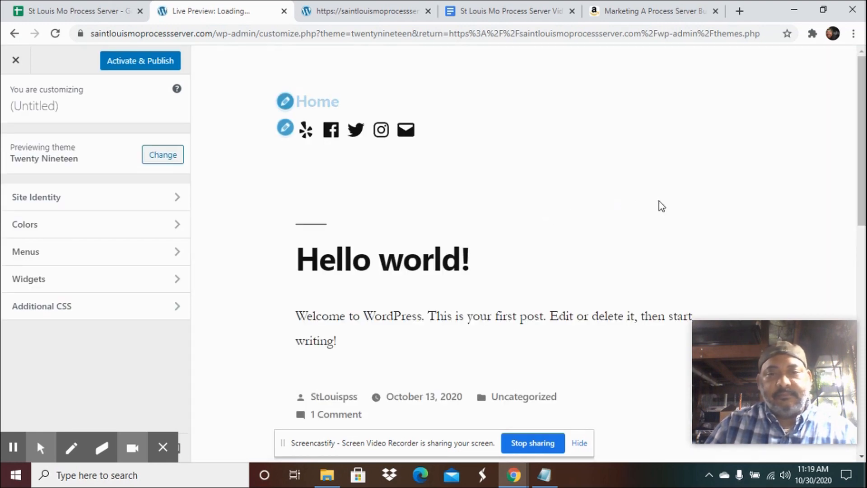
scroll(661, 206, down, 5)
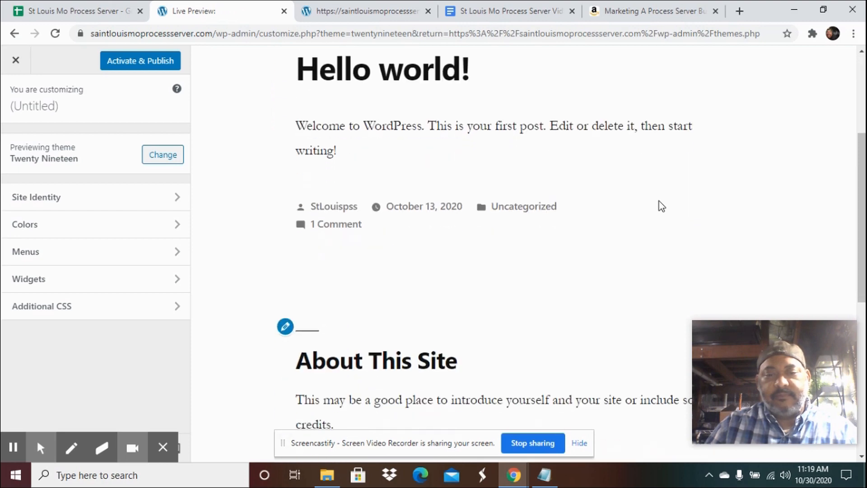
scroll(661, 206, down, 6)
scroll(662, 206, up, 2)
scroll(662, 206, up, 9)
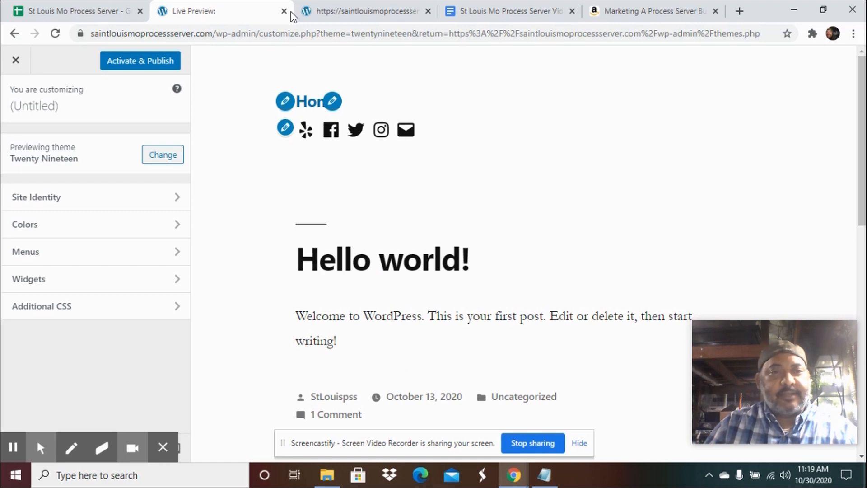
click(14, 59)
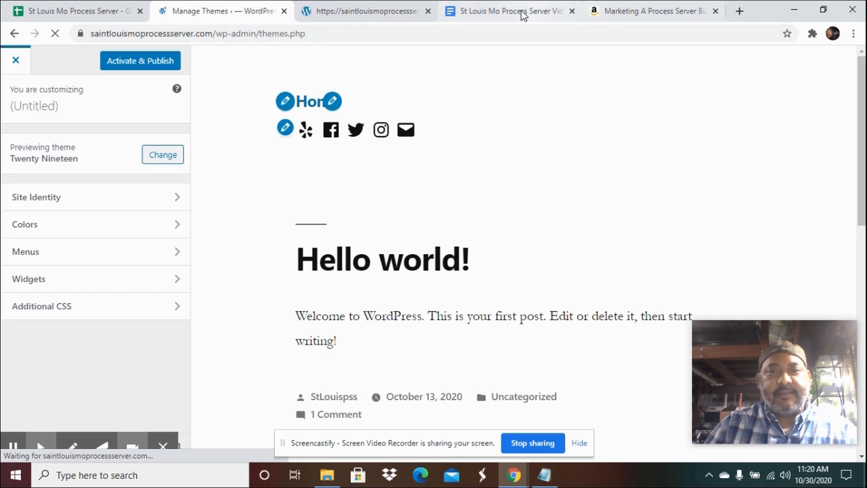
- Review the planning document's article, website page and keyword sections and the prepared process server articles further down
click(451, 13)
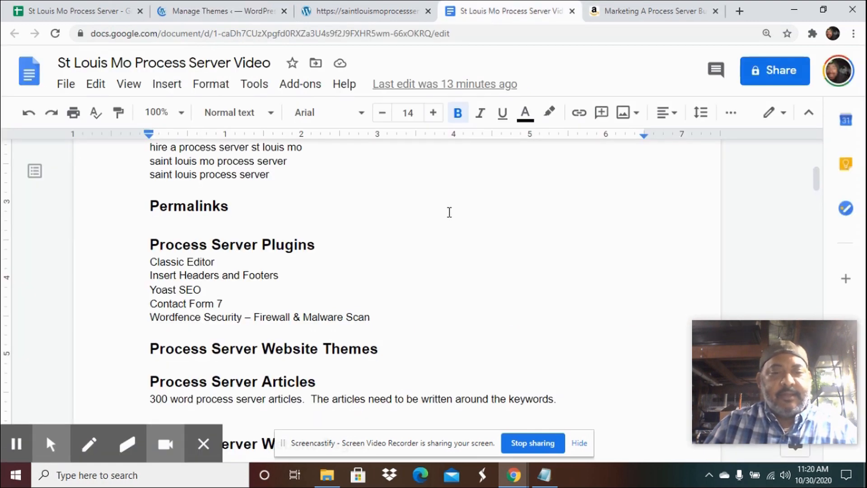
scroll(448, 213, down, 4)
click(315, 194)
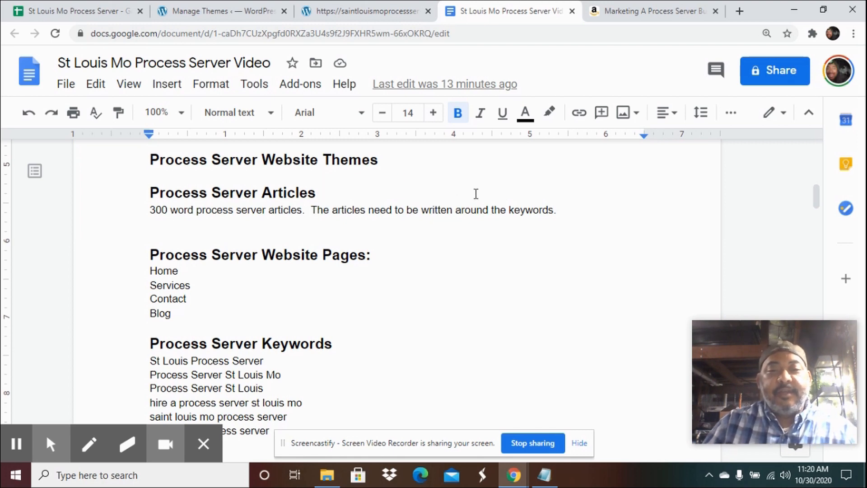
scroll(474, 194, up, 9)
scroll(475, 193, down, 15)
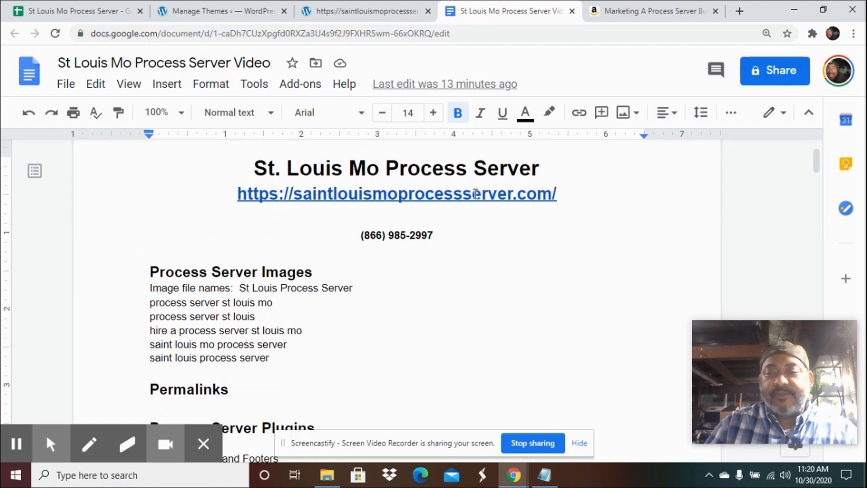
scroll(475, 193, up, 2)
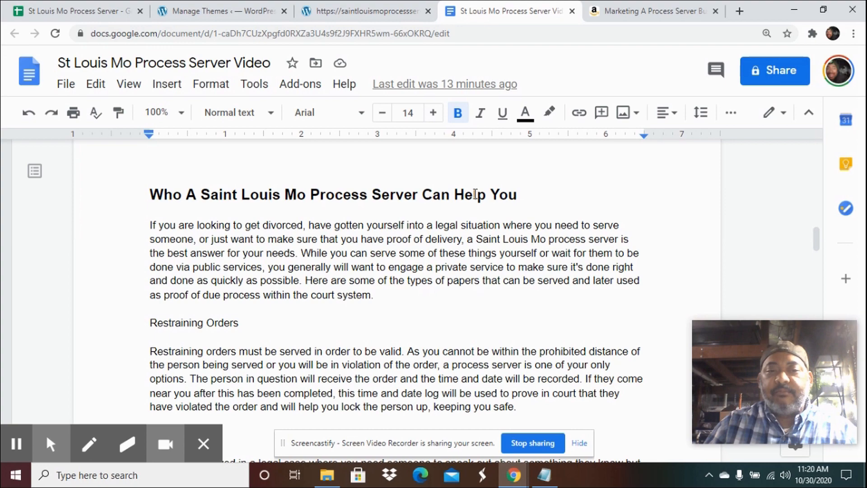
scroll(475, 195, down, 9)
scroll(475, 194, down, 8)
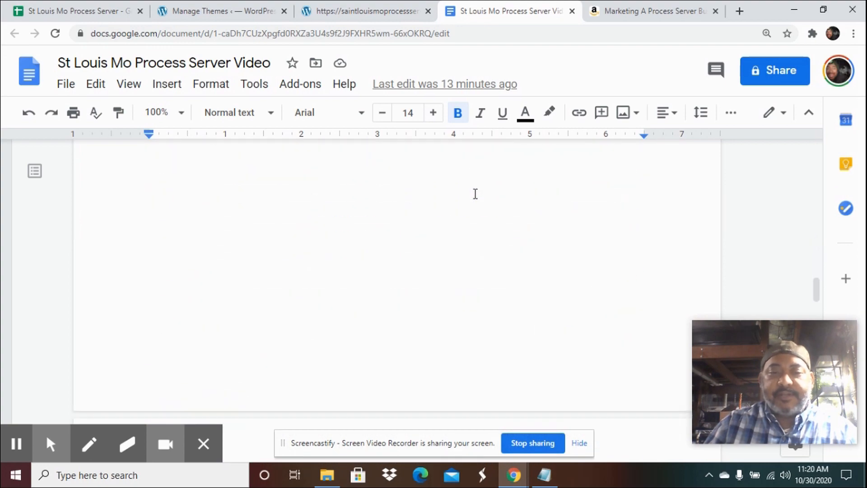
scroll(475, 194, down, 10)
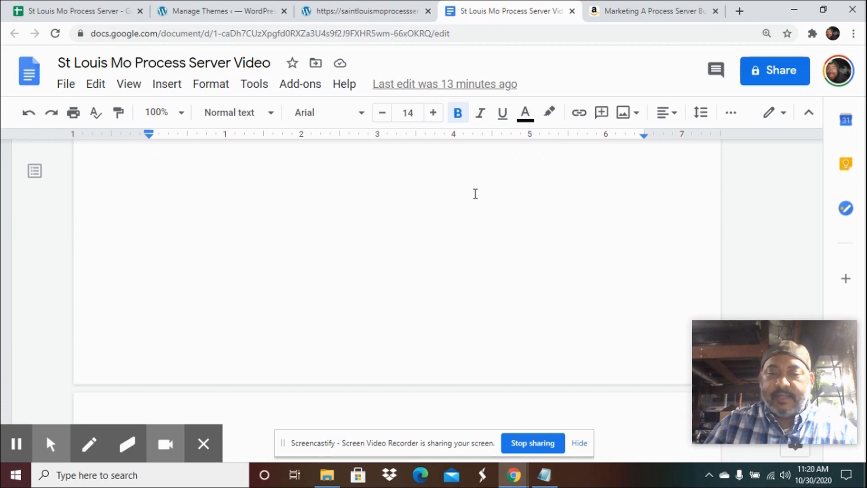
- Look back over the planning document from the prepared articles to the image file names, website pages and keywords sections
scroll(475, 195, up, 10)
scroll(475, 194, up, 10)
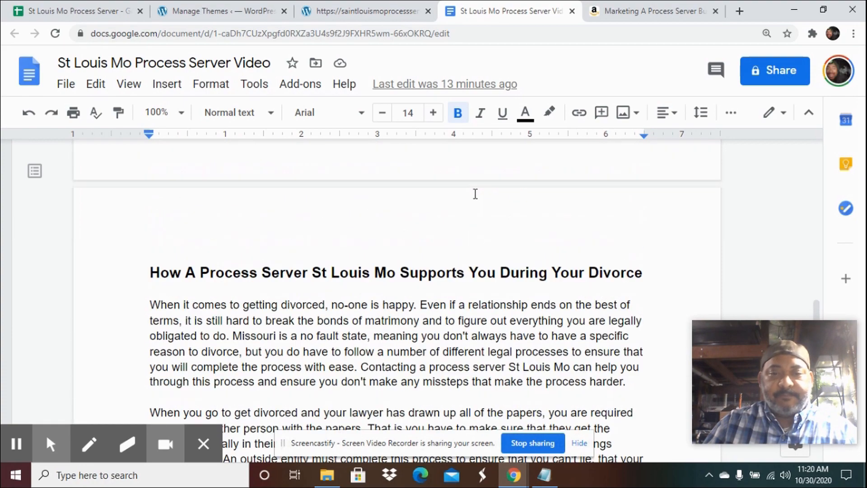
scroll(475, 194, up, 15)
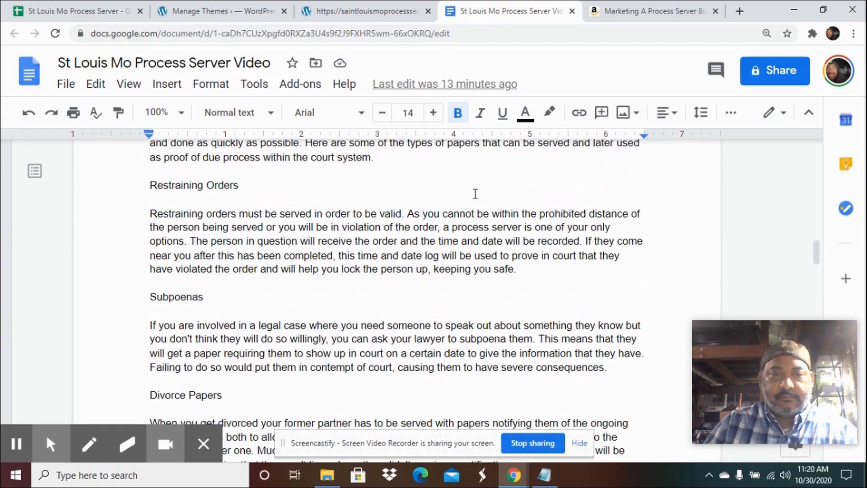
scroll(475, 194, up, 6)
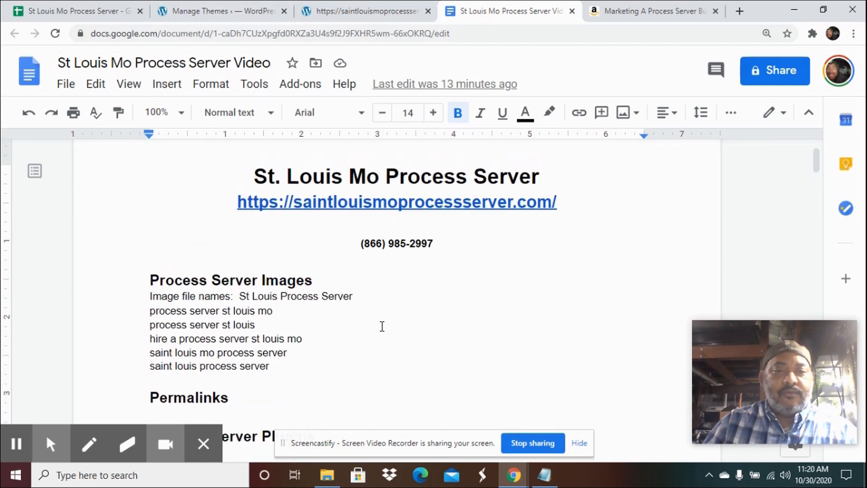
scroll(381, 322, down, 5)
scroll(379, 318, down, 3)
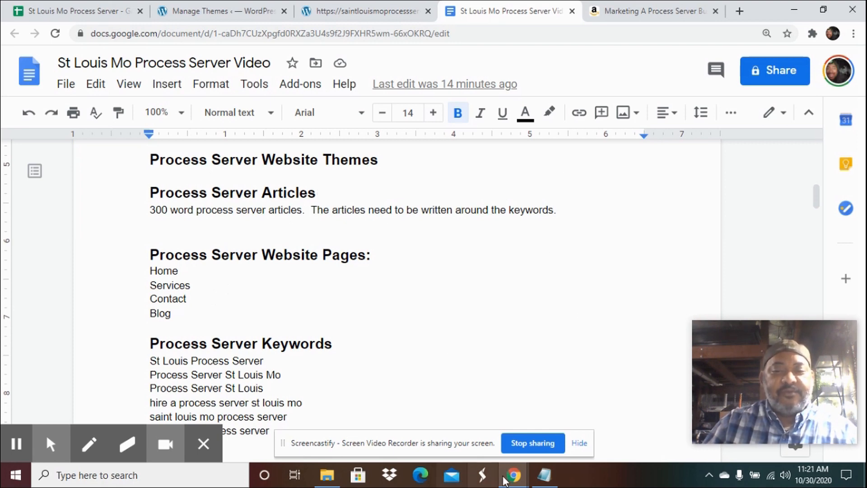
- Open a new incognito browser window and go to google.com
click(508, 480)
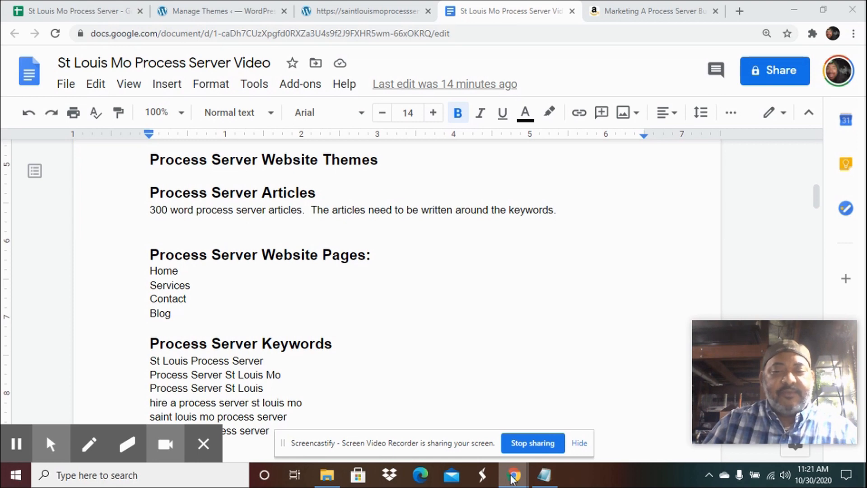
right_click(511, 477)
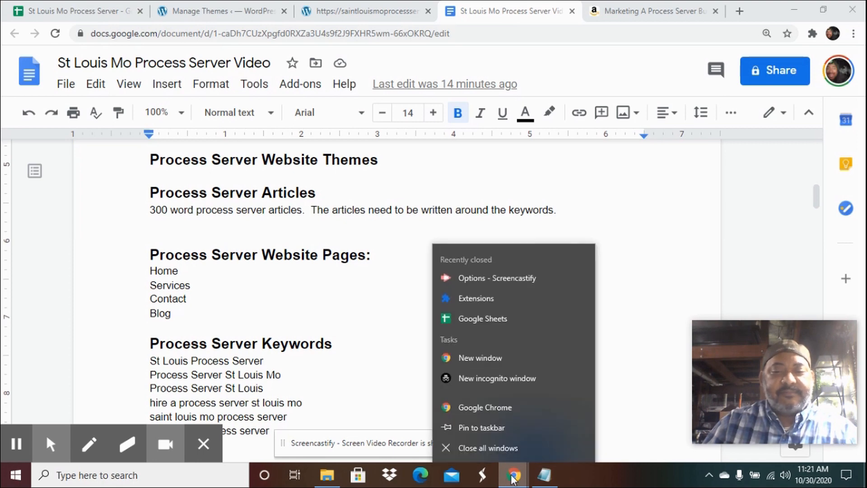
click(483, 380)
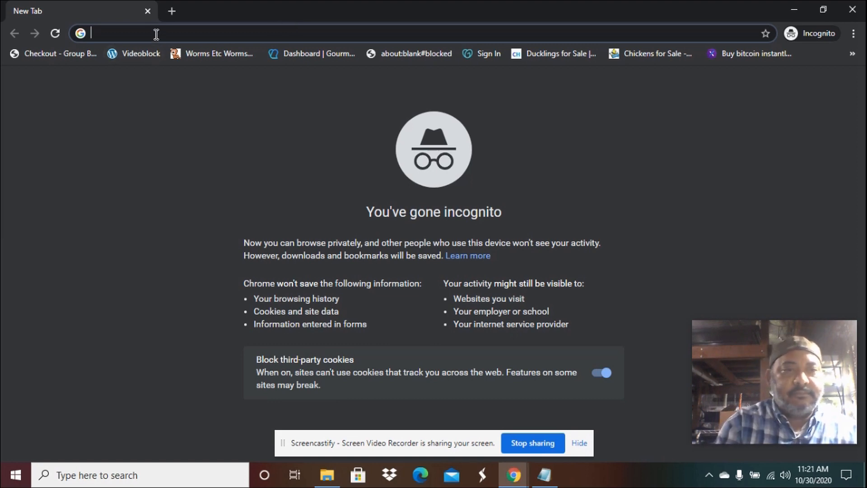
text(google,com)
key(BackSpace)
key(BackSpace)
key(BackSpace)
key(BackSpace)
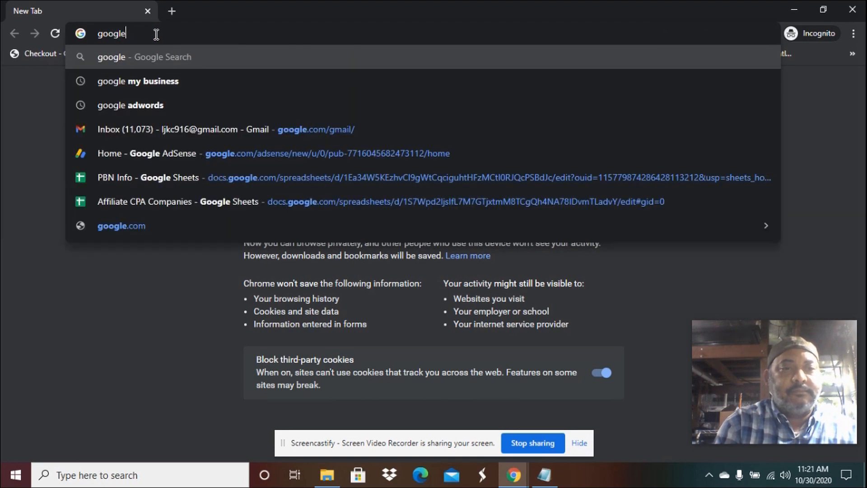
text(.com)
key(Return)
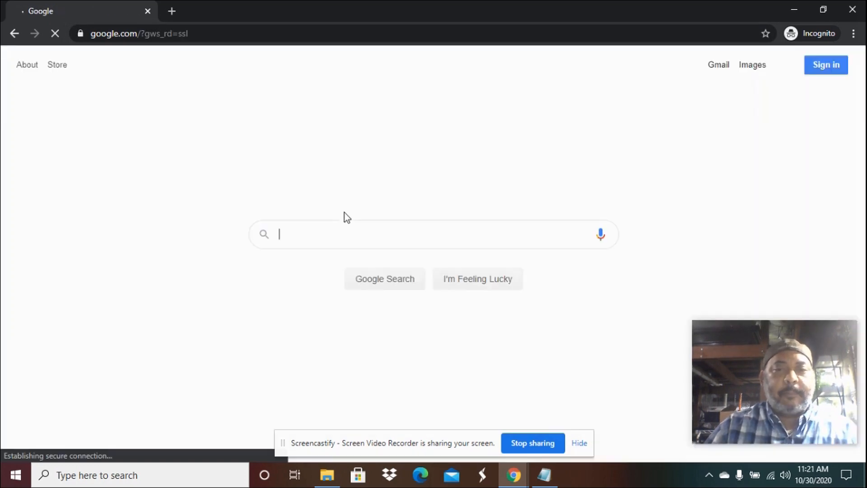
- Search Google for "st louis mo process server"
click(411, 233)
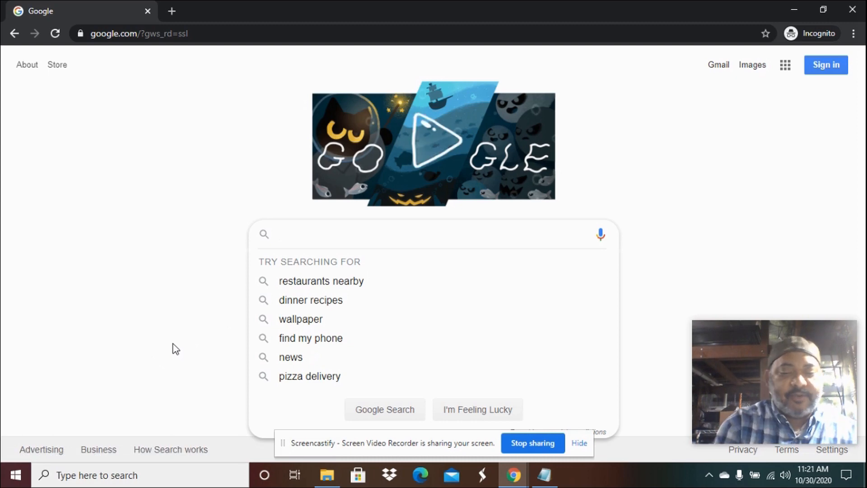
text(st)
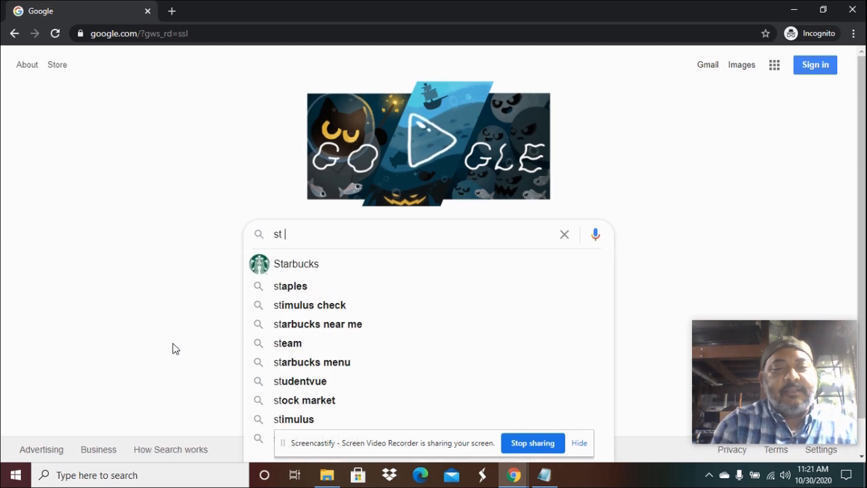
text( louis m)
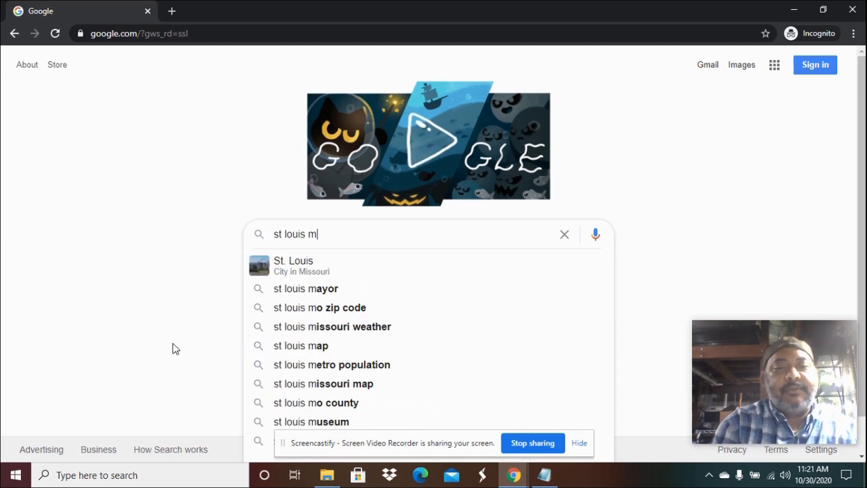
text(o proces)
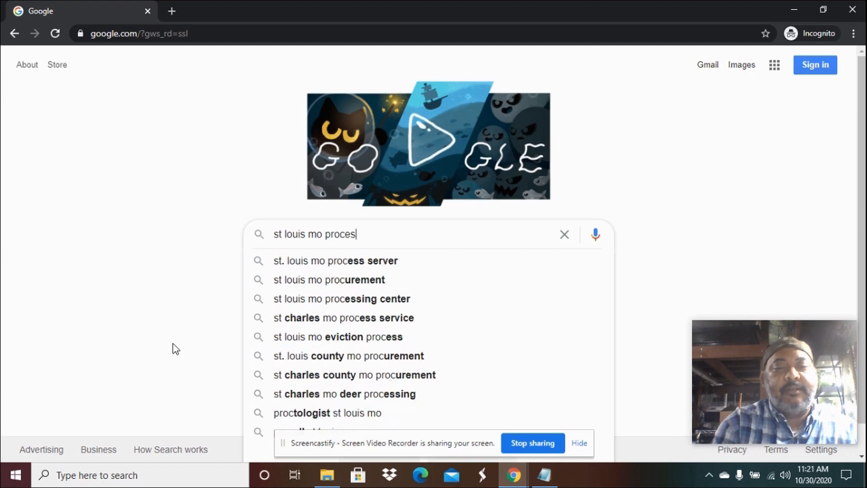
text(s server)
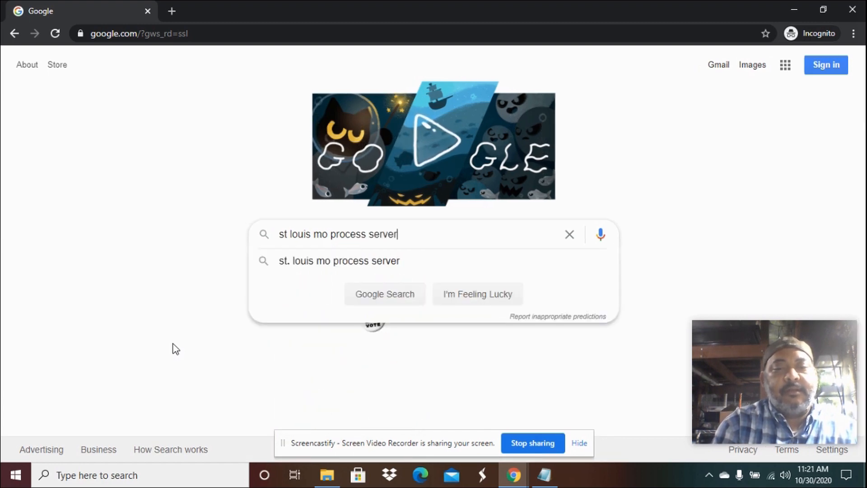
key(Return)
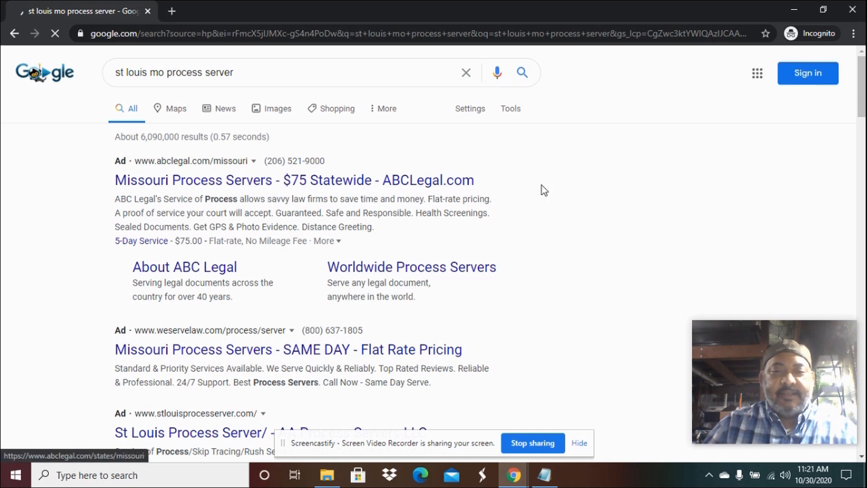
- Examine the ads, map and local business listings in the search results for competing St. Louis process servers
scroll(543, 190, down, 2)
scroll(541, 188, down, 3)
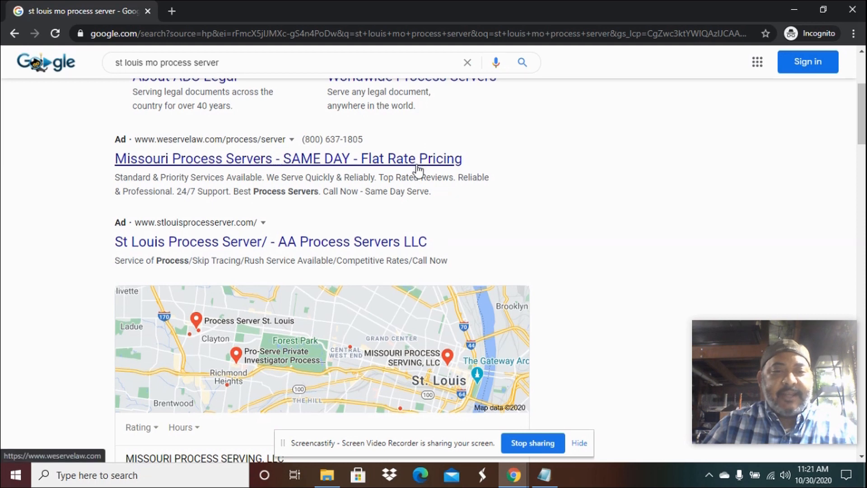
scroll(422, 166, down, 3)
scroll(477, 240, down, 3)
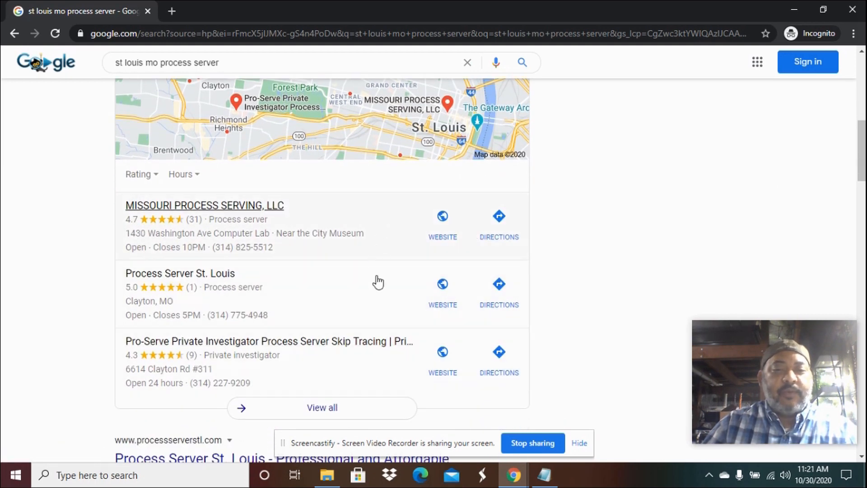
scroll(385, 312, up, 3)
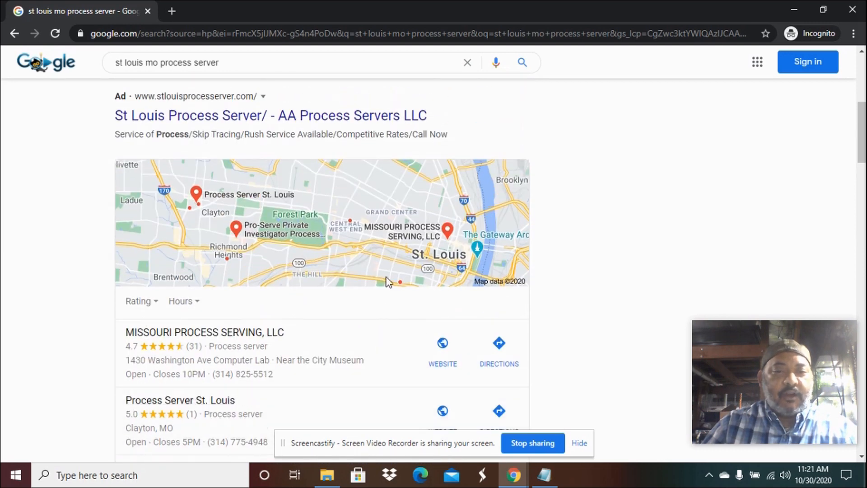
scroll(568, 307, down, 5)
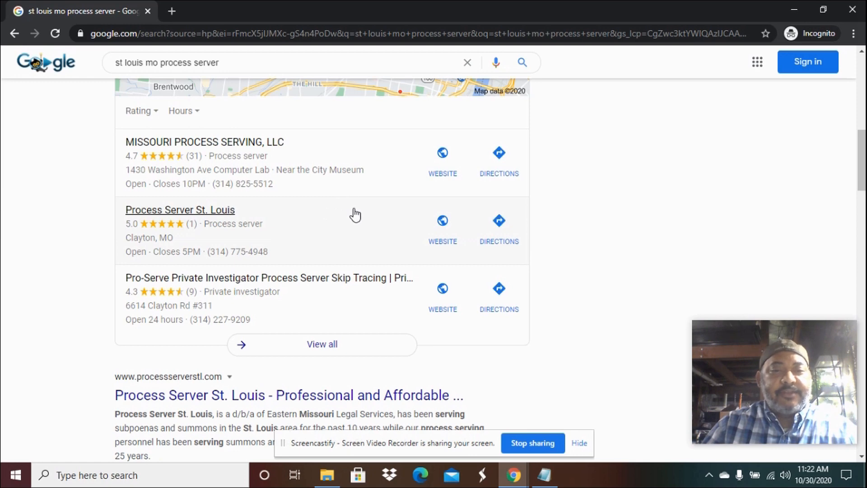
scroll(361, 217, up, 3)
scroll(362, 219, down, 1)
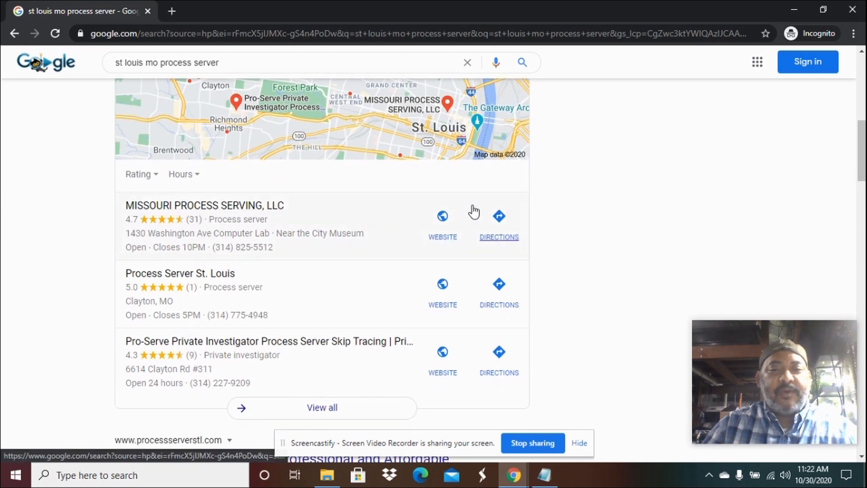
- Open the MISSOURI PROCESS SERVING, LLC website in a new browser tab and look at its home page and navigation
right_click(444, 217)
click(470, 224)
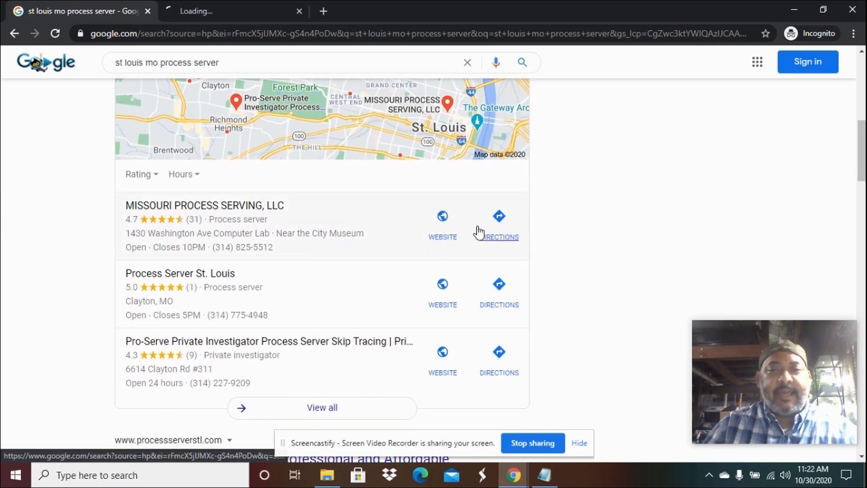
click(226, 10)
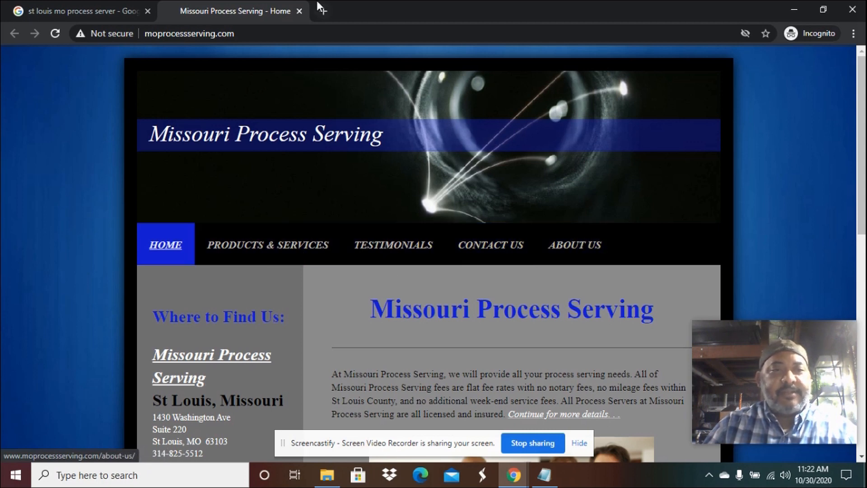
- Return to the search results, open the Process Server St. Louis website in a new browser tab and look at its page navigation
click(54, 13)
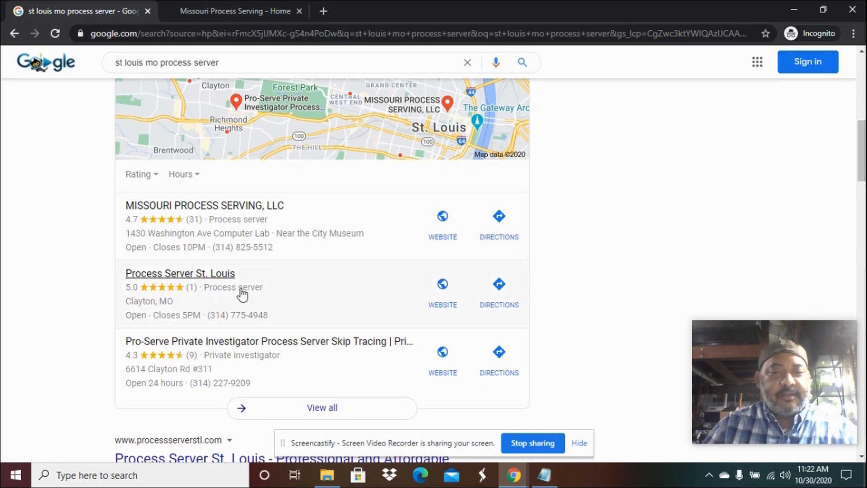
right_click(443, 283)
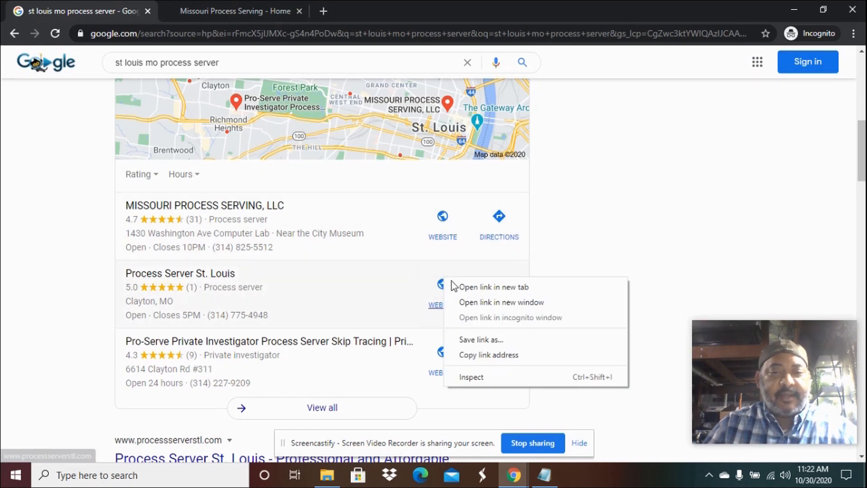
click(464, 285)
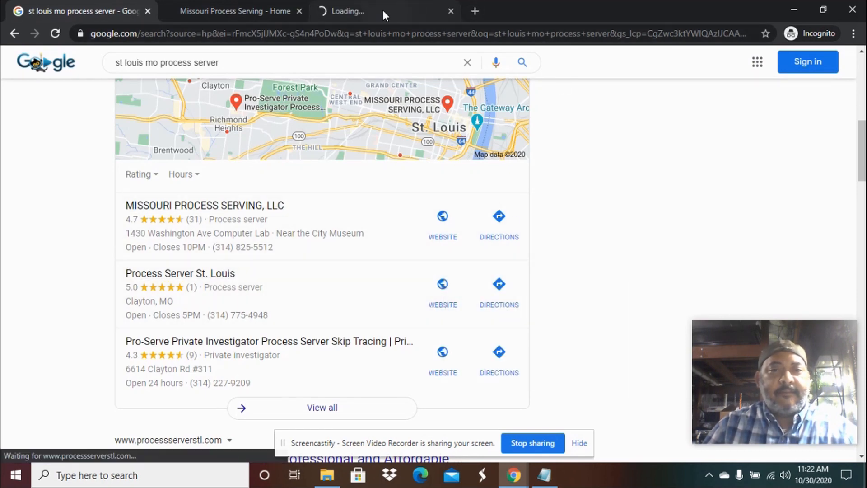
click(383, 10)
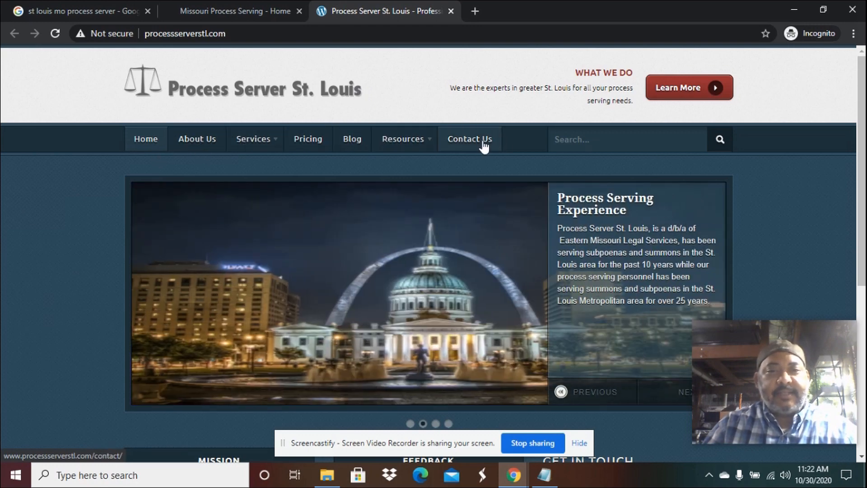
- Open the Pro-Serve website from the search results in a new browser tab, look at its pages and return to the planning document
click(79, 9)
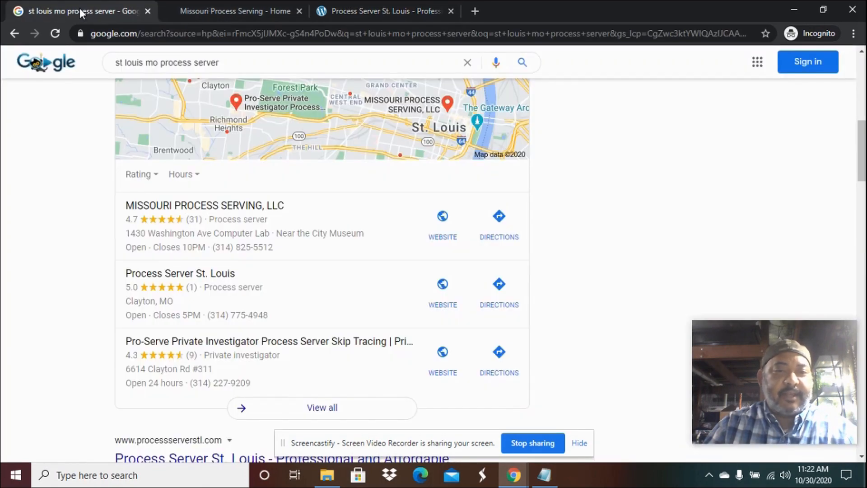
right_click(442, 360)
click(508, 253)
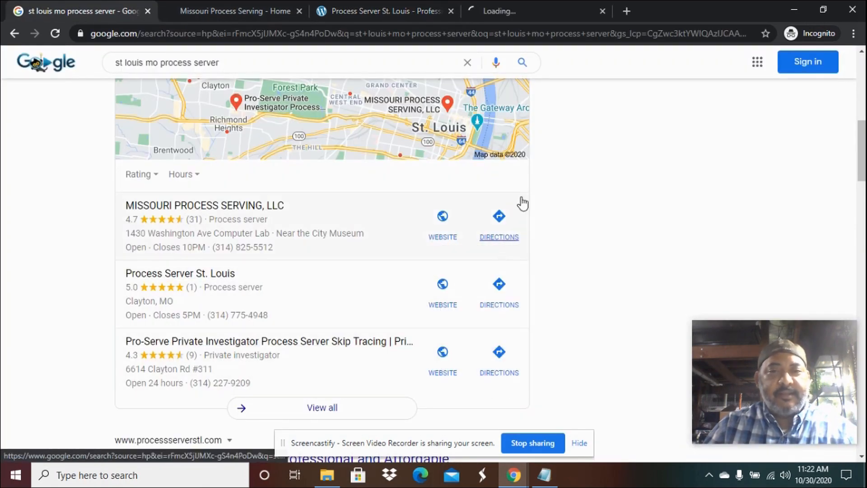
click(508, 11)
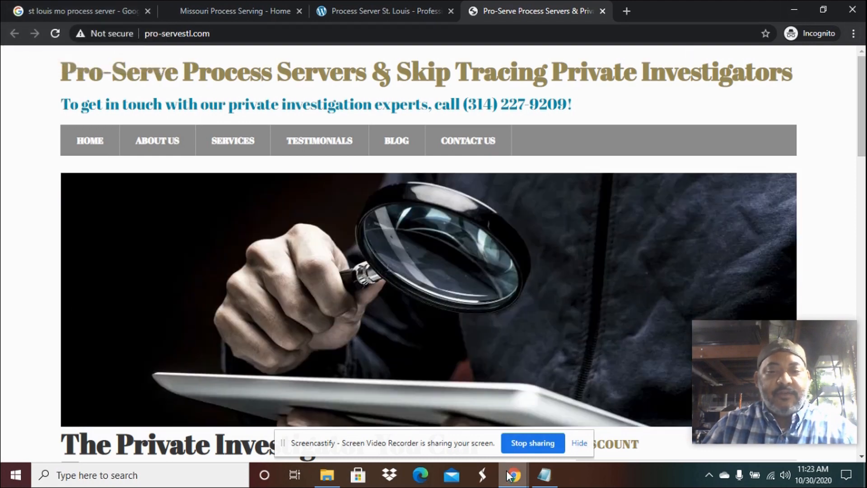
mouse_move(510, 474)
click(351, 424)
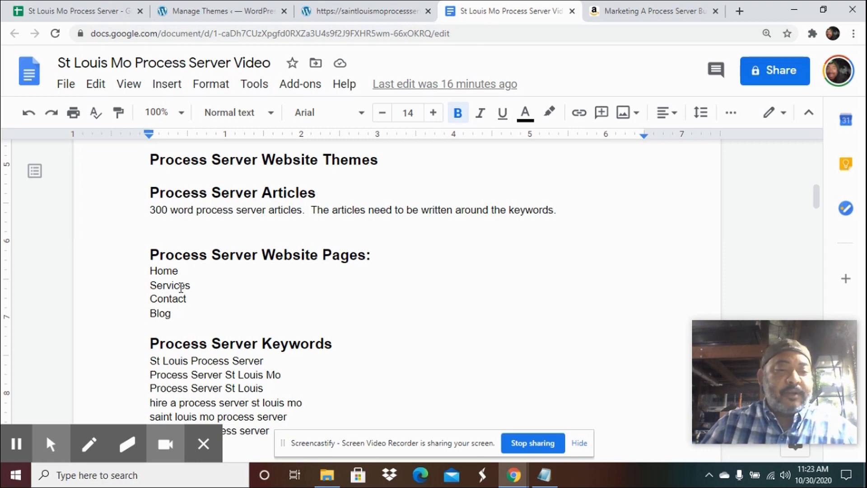
- Switch to WordPress, open a blank new page to look at the editor and go back to Themes without creating a page
click(216, 10)
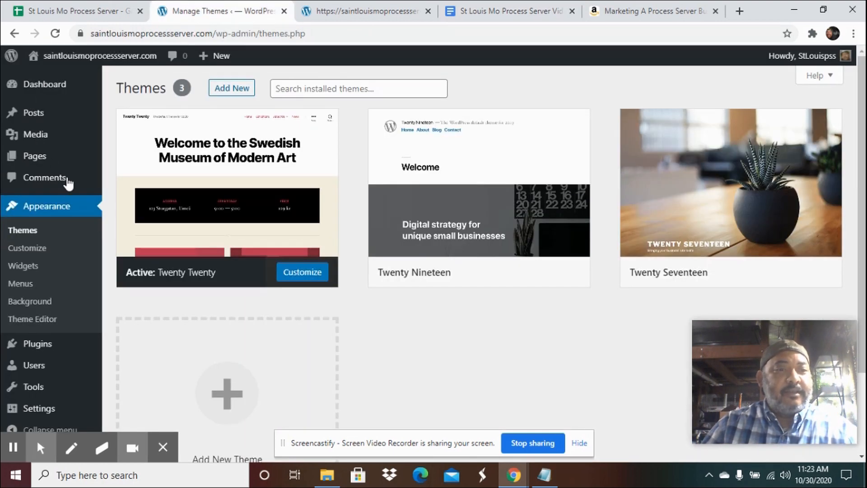
scroll(35, 349, down, 3)
scroll(36, 349, up, 3)
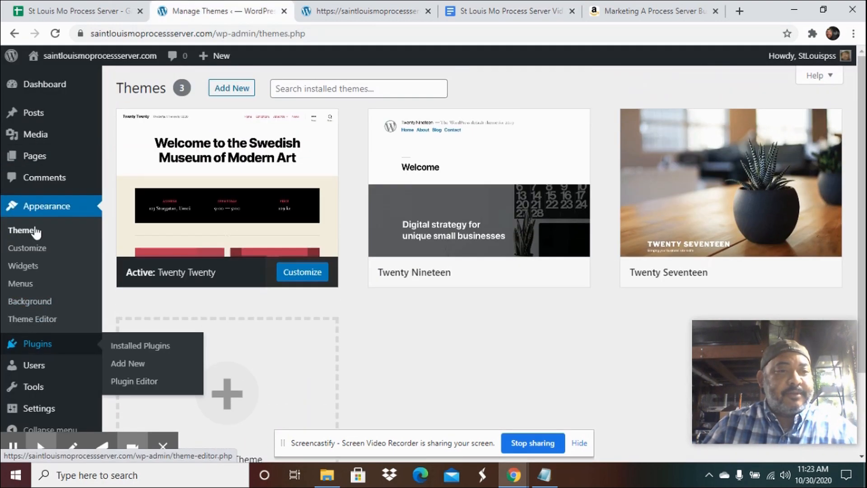
mouse_move(34, 155)
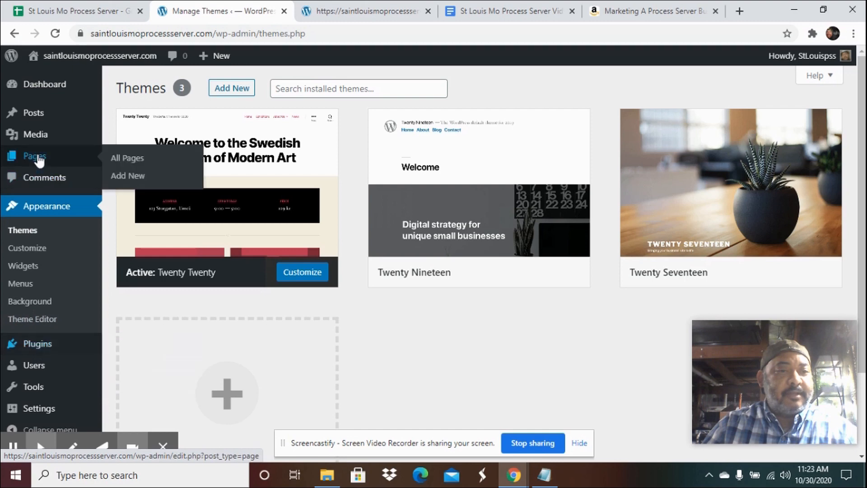
click(129, 176)
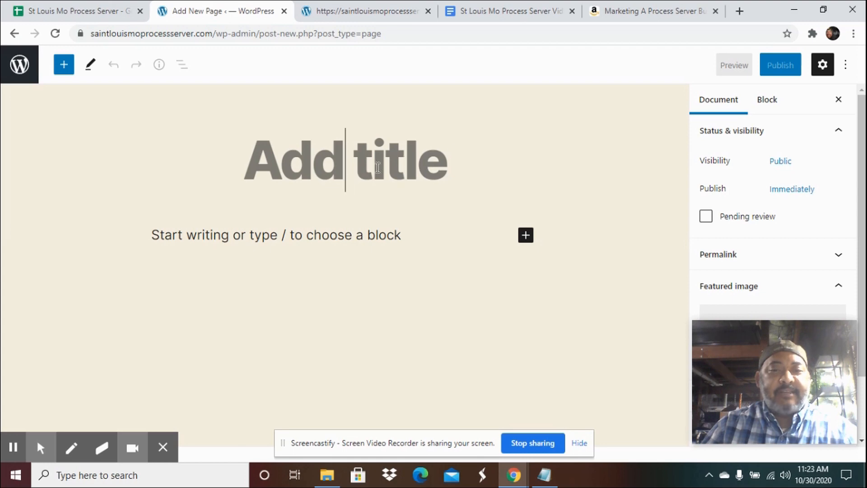
click(14, 34)
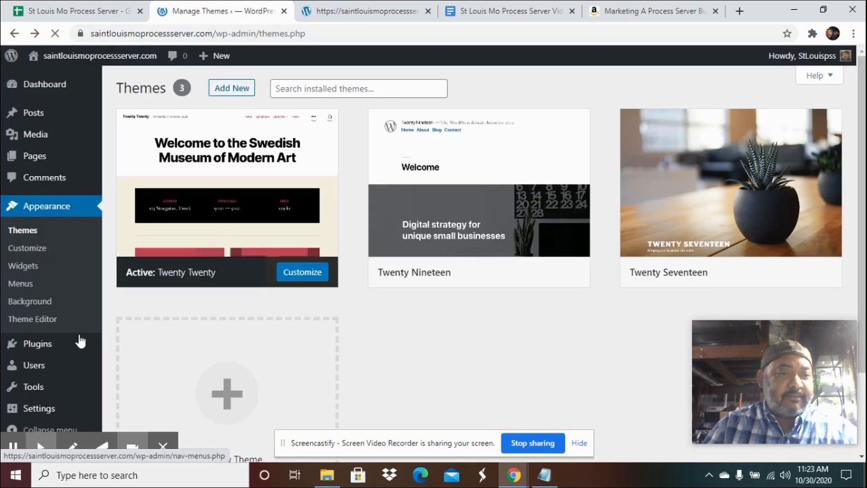
- Activate the Classic Editor, Contact Form 7, Insert Headers and Footers, Wordfence Security and Yoast SEO plugins together as a bulk action
mouse_move(56, 345)
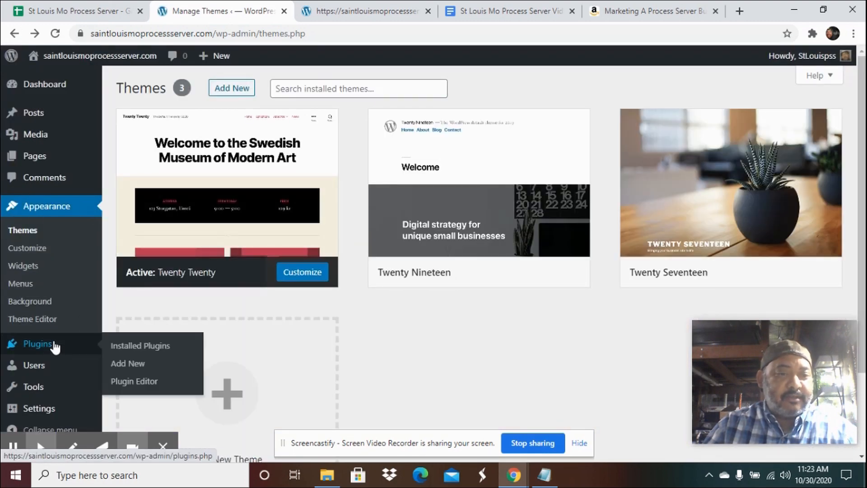
click(166, 350)
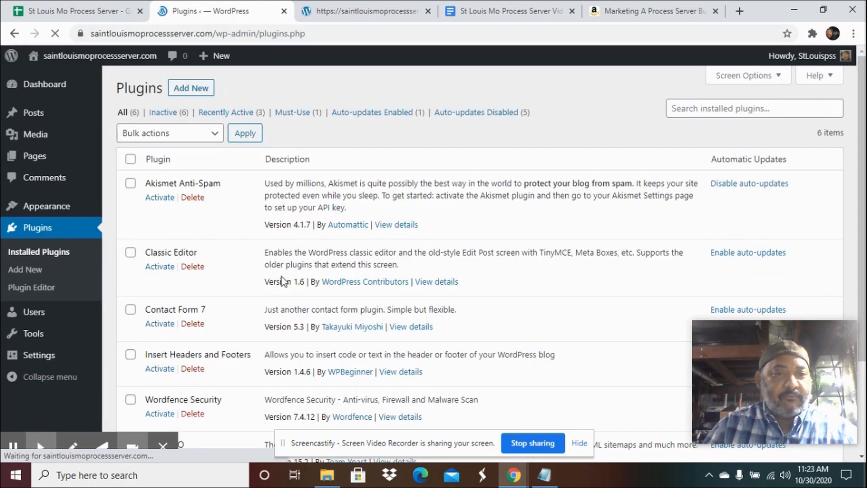
click(130, 252)
scroll(129, 255, down, 1)
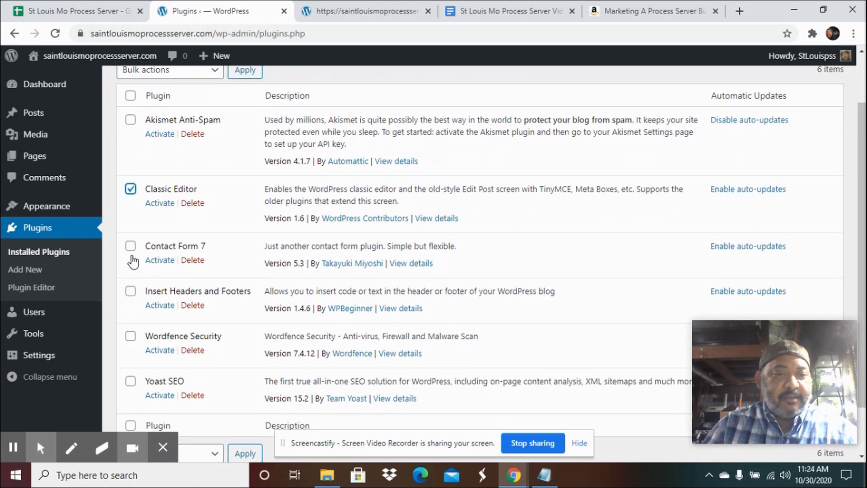
click(130, 246)
scroll(128, 247, down, 1)
click(131, 232)
click(130, 276)
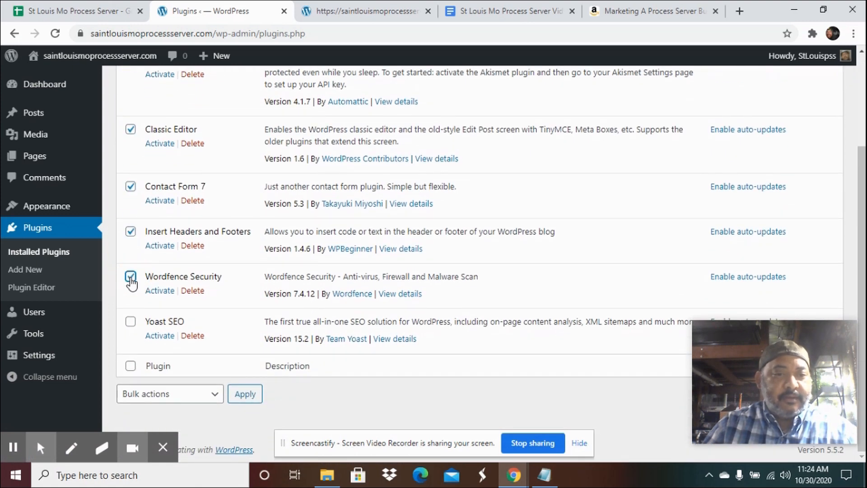
click(130, 321)
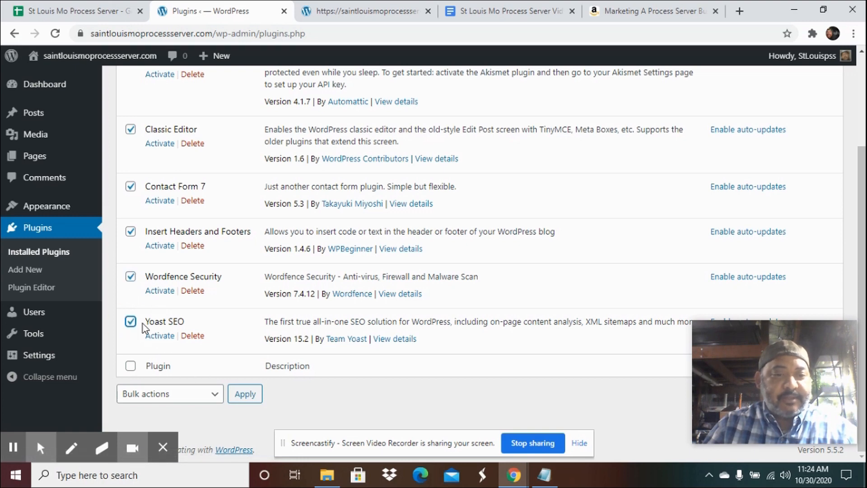
click(213, 394)
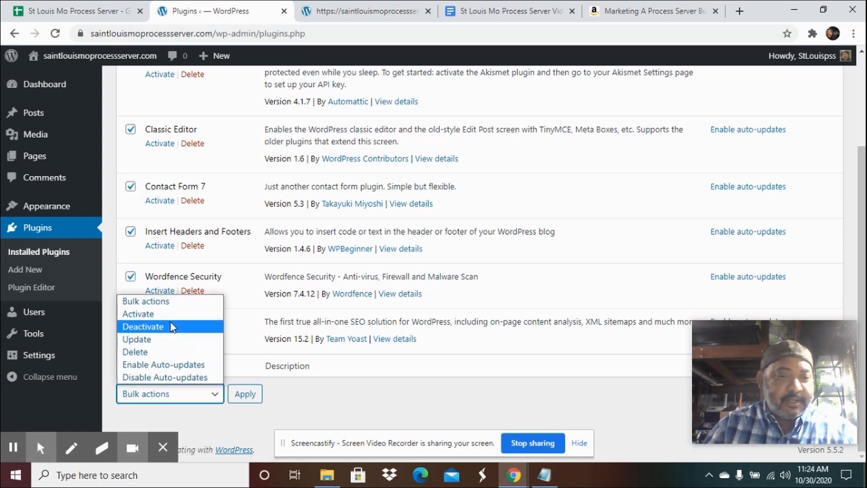
click(167, 313)
click(246, 397)
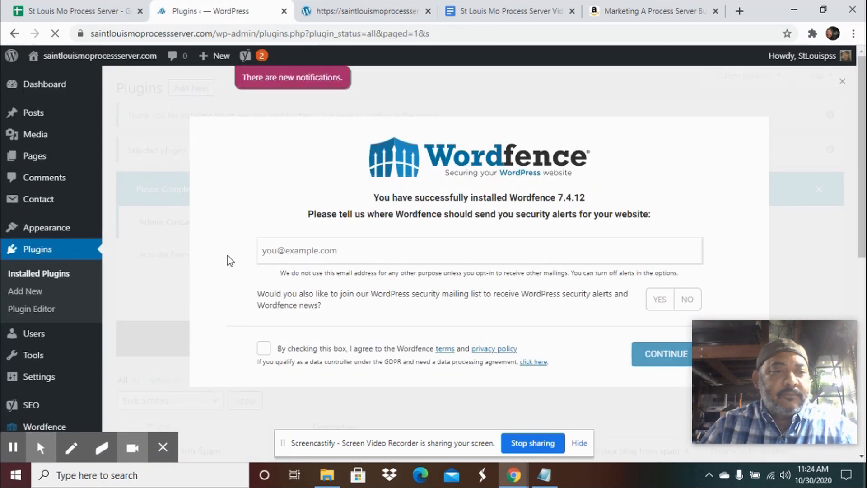
- Create a new page titled Home with no body content and publish it
mouse_move(46, 158)
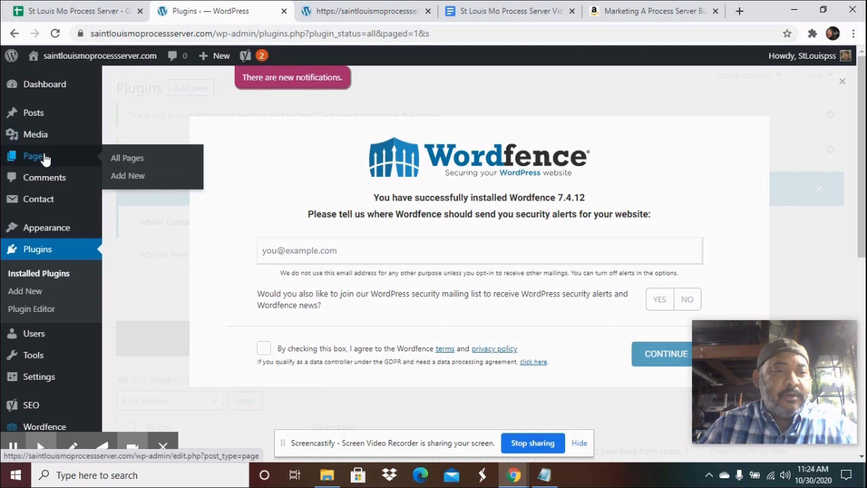
click(129, 177)
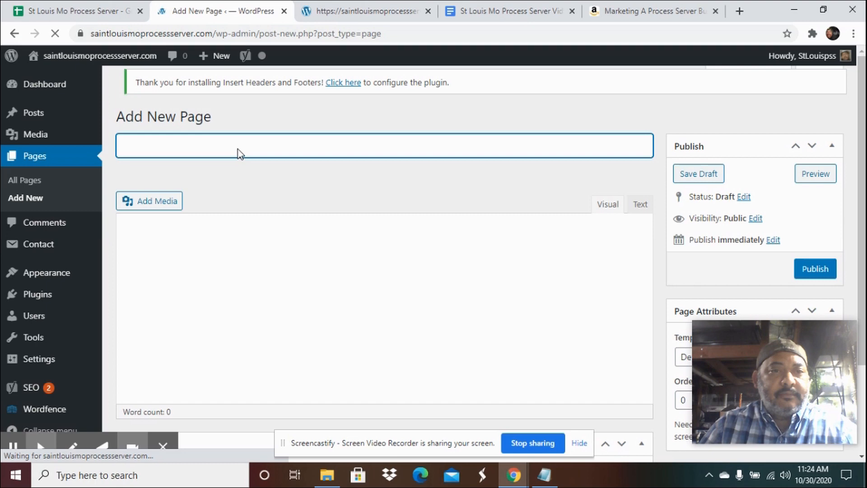
click(242, 156)
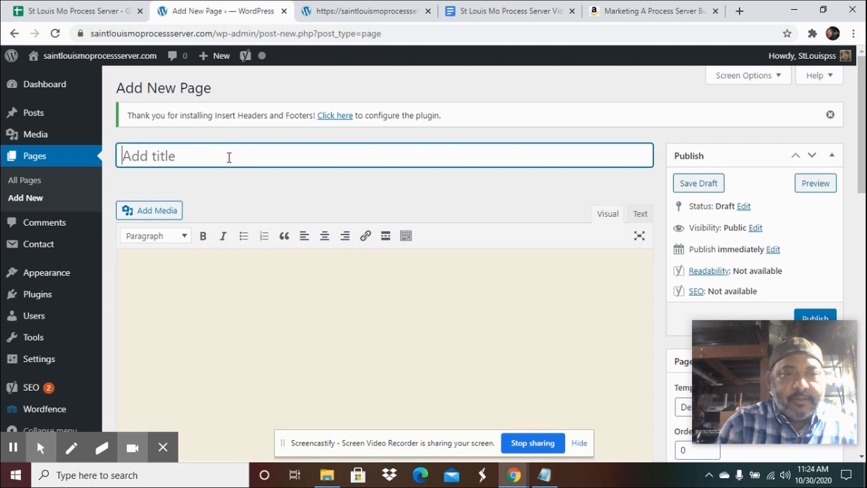
text(Home)
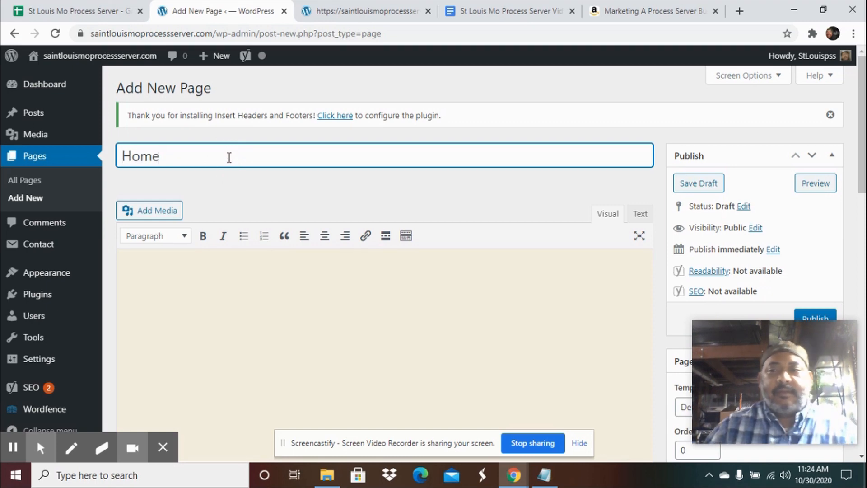
drag(740, 342, 746, 363)
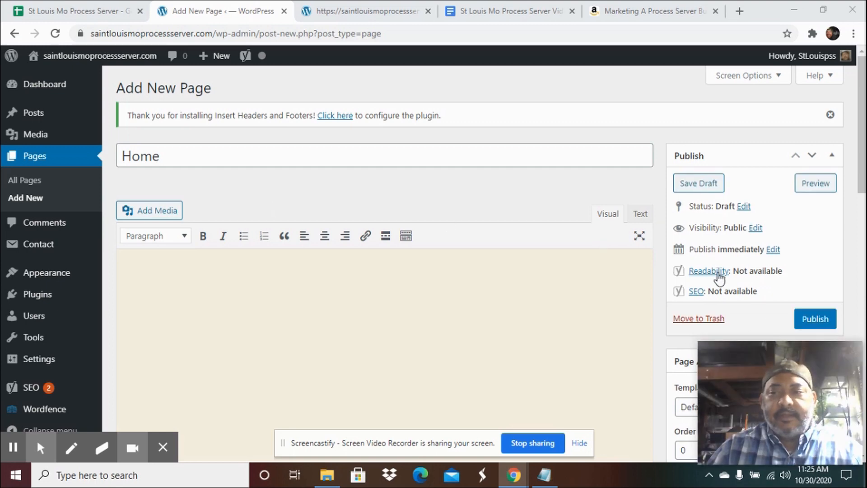
click(815, 319)
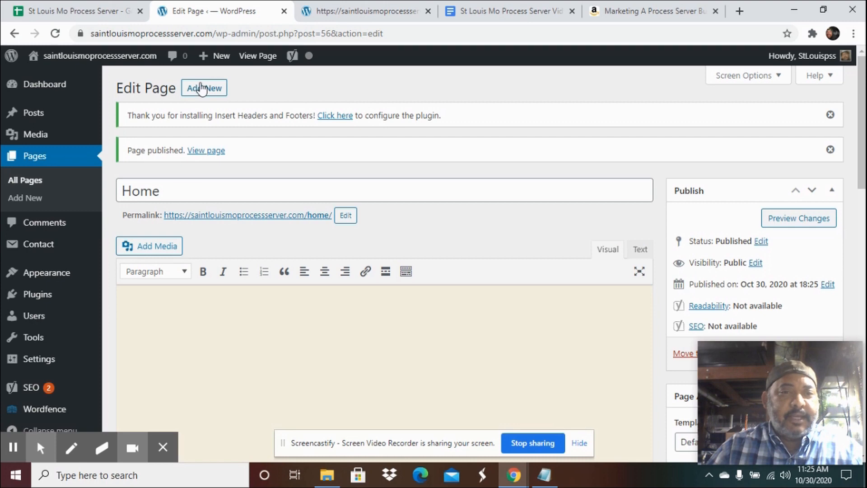
- Start another page, check the page list in the planning document, title the page Services and publish it
click(201, 89)
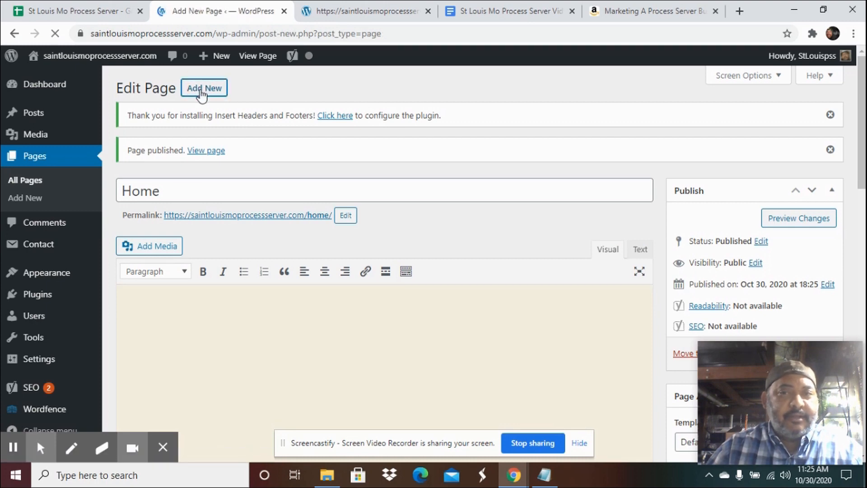
click(506, 12)
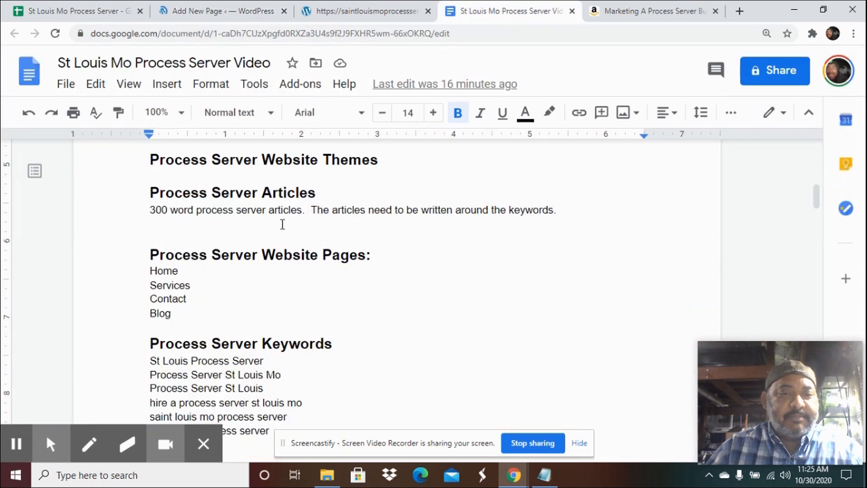
double_click(181, 286)
right_click(182, 286)
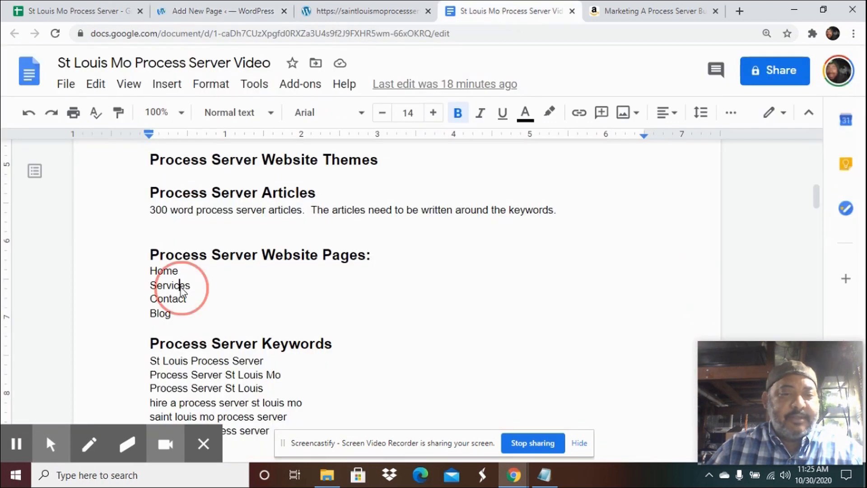
click(221, 12)
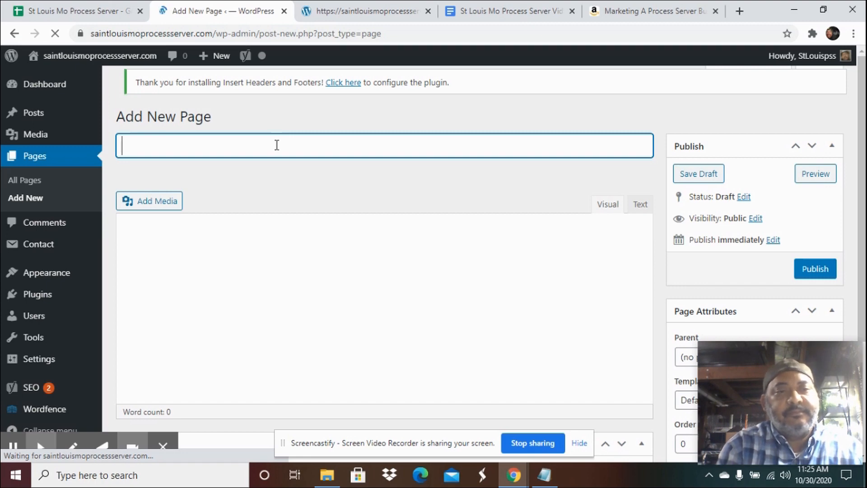
text(Ser)
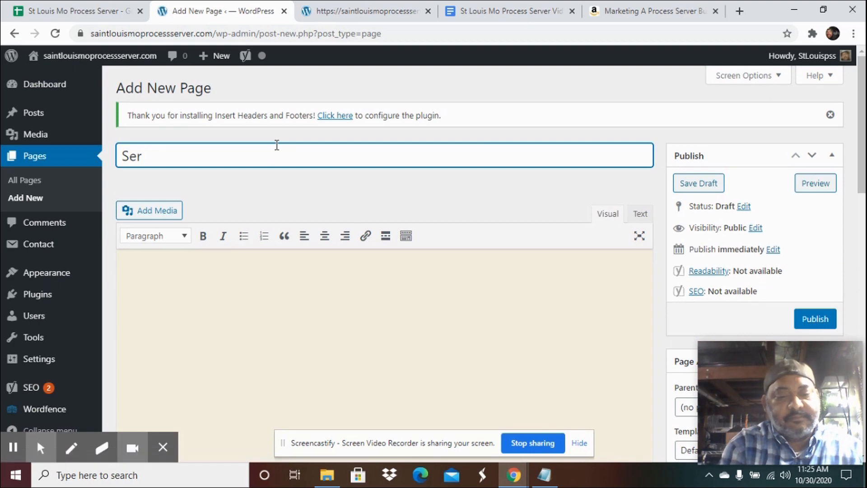
text(vices)
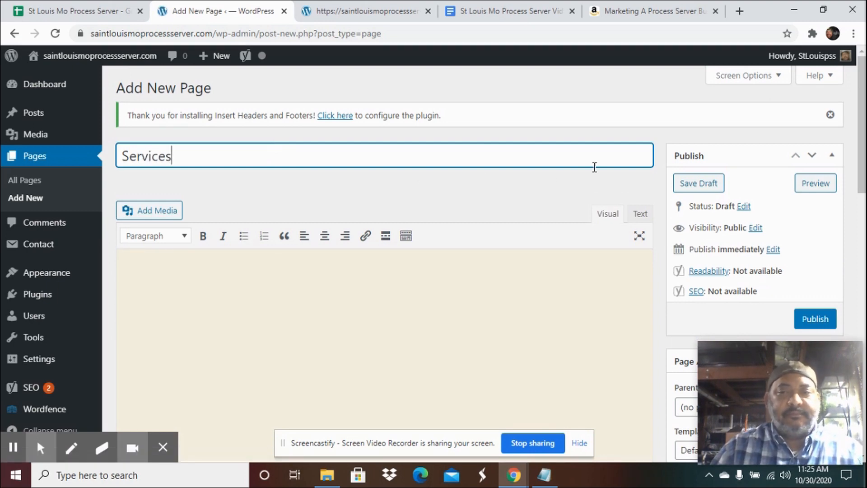
scroll(718, 180, down, 1)
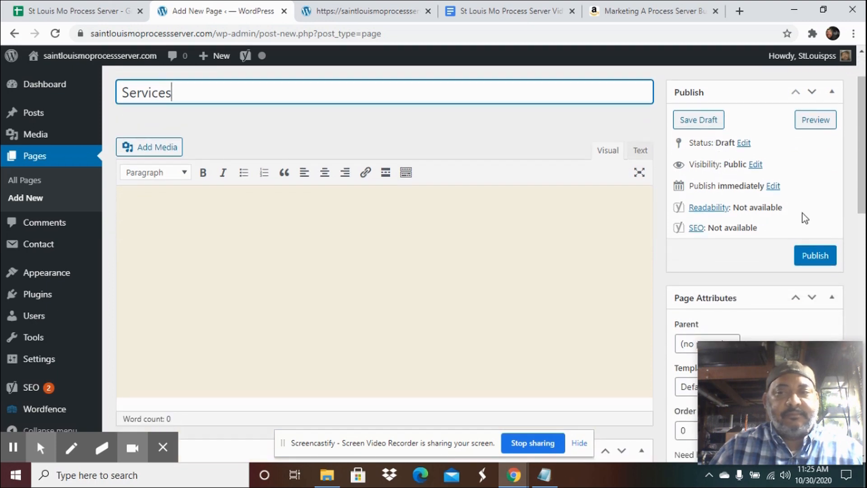
click(817, 257)
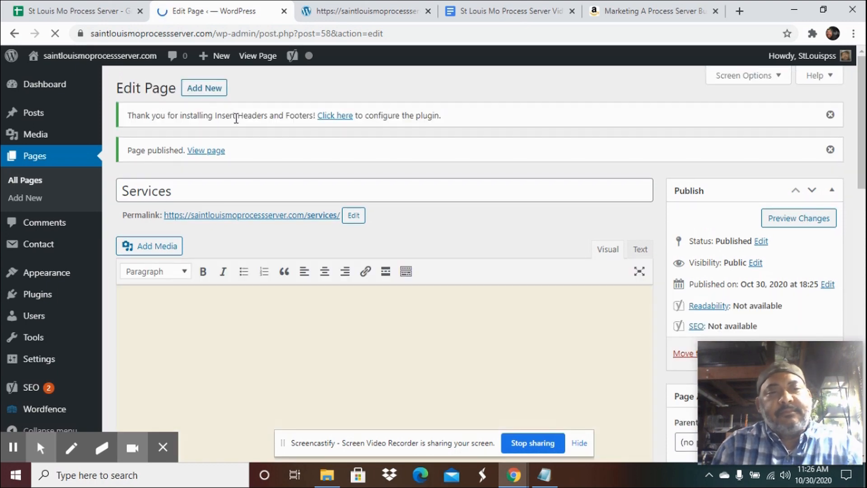
- Add a new page, consult the planning document's page list, title the page Contact and publish it
click(197, 89)
click(499, 13)
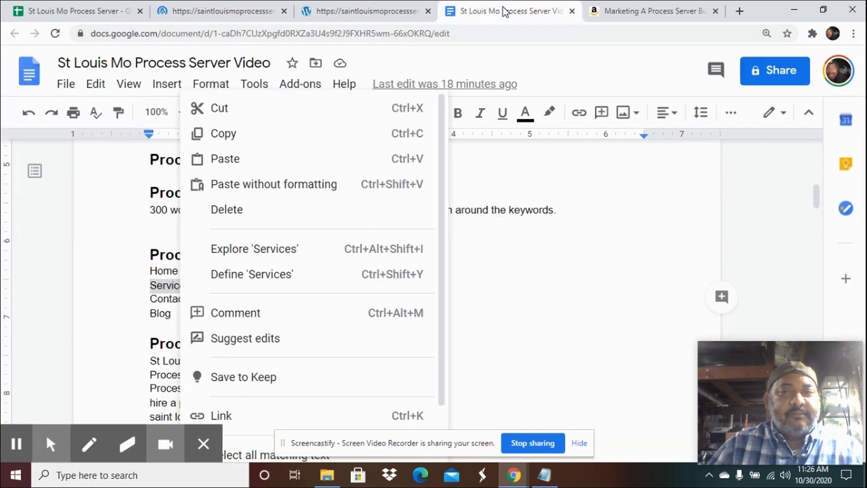
click(56, 292)
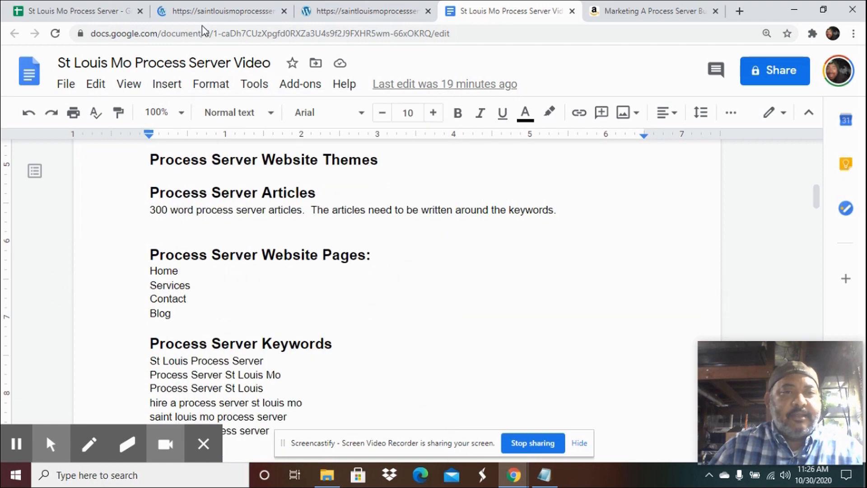
click(219, 11)
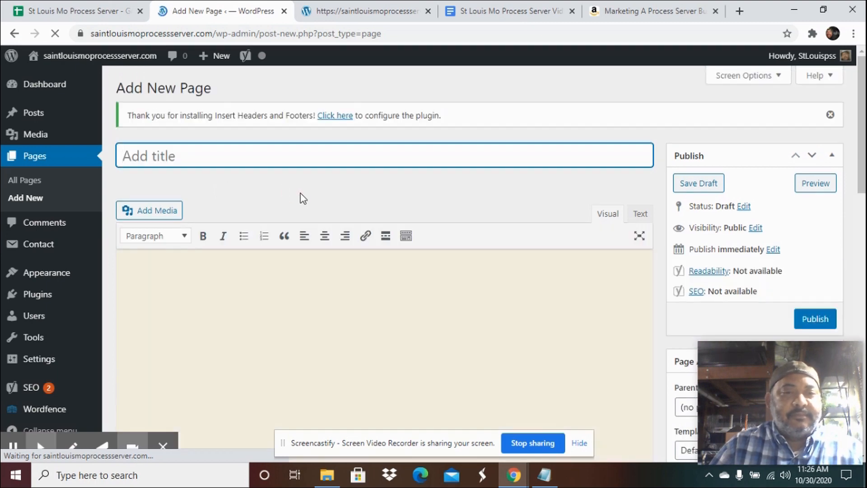
text(C)
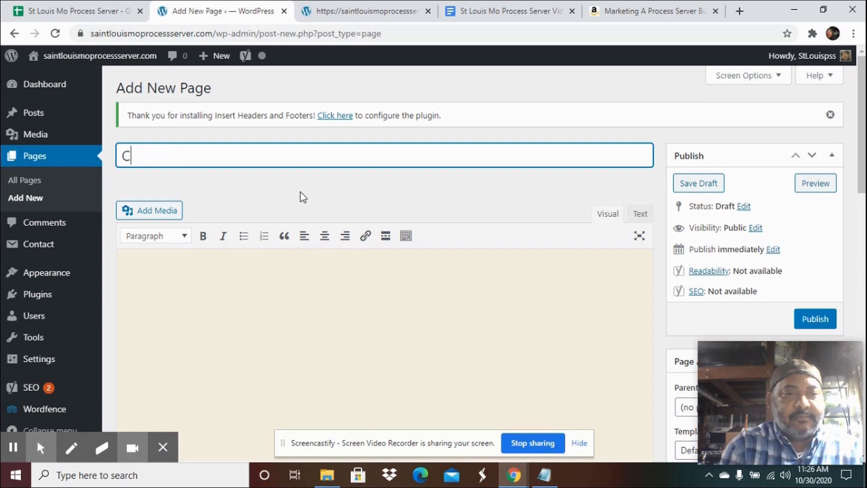
text(onta)
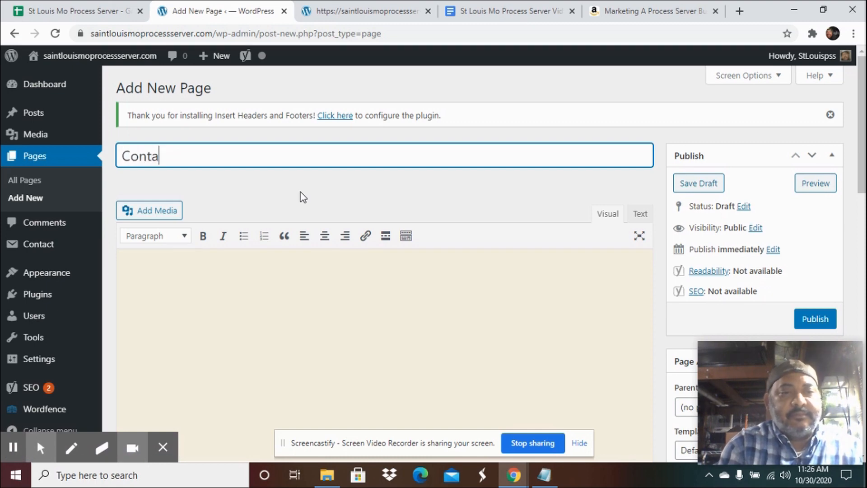
text(ct)
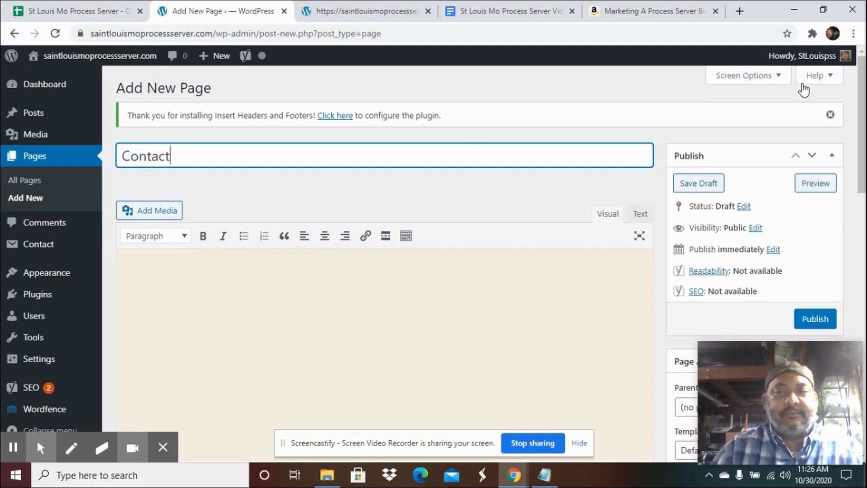
click(814, 318)
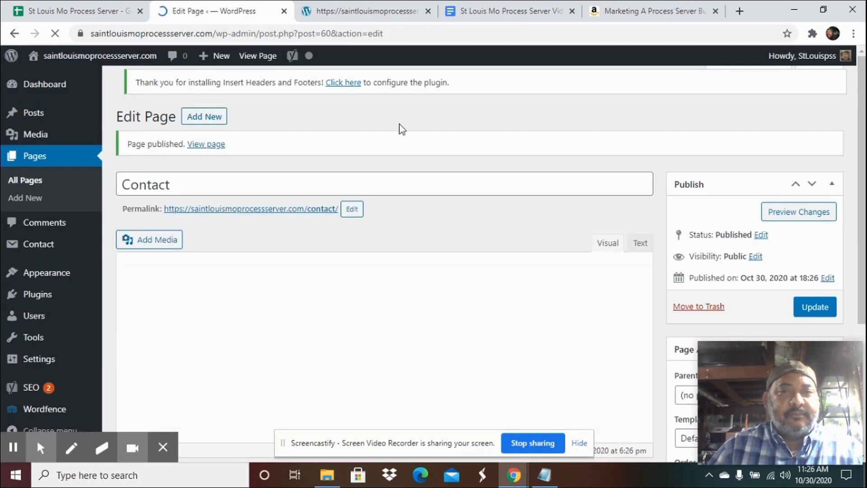
- Check the planning document for the remaining page, create a page titled Blog and publish it
click(506, 11)
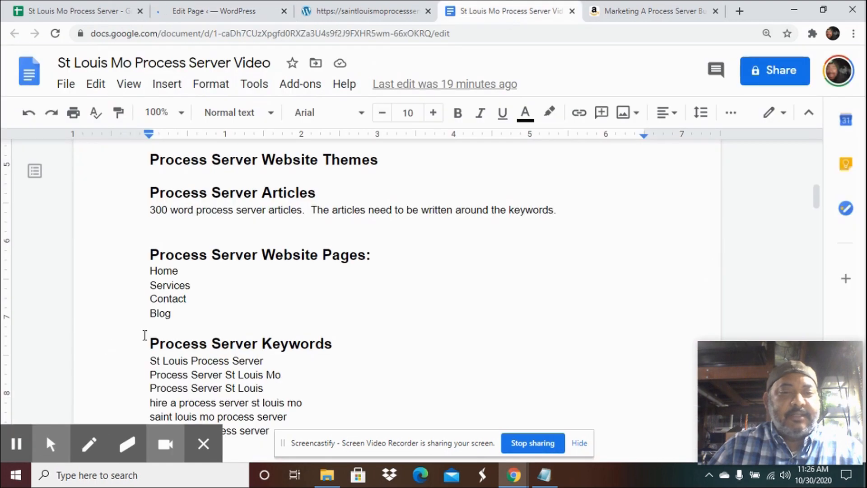
click(222, 13)
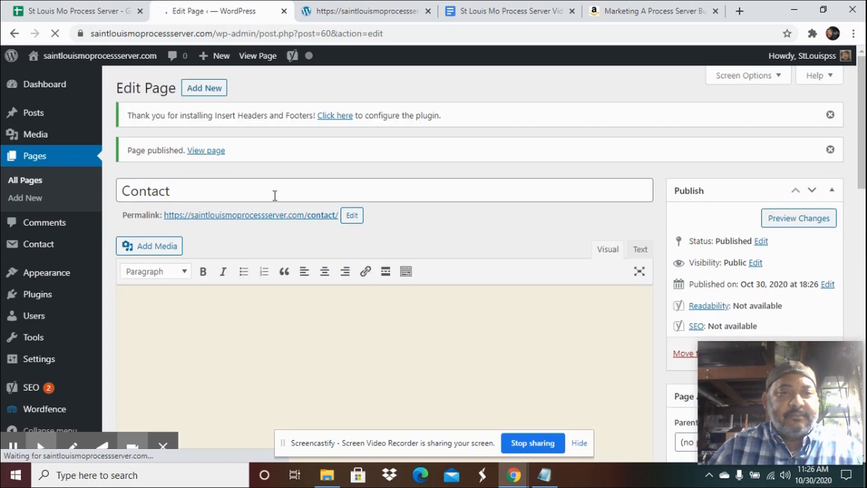
click(213, 92)
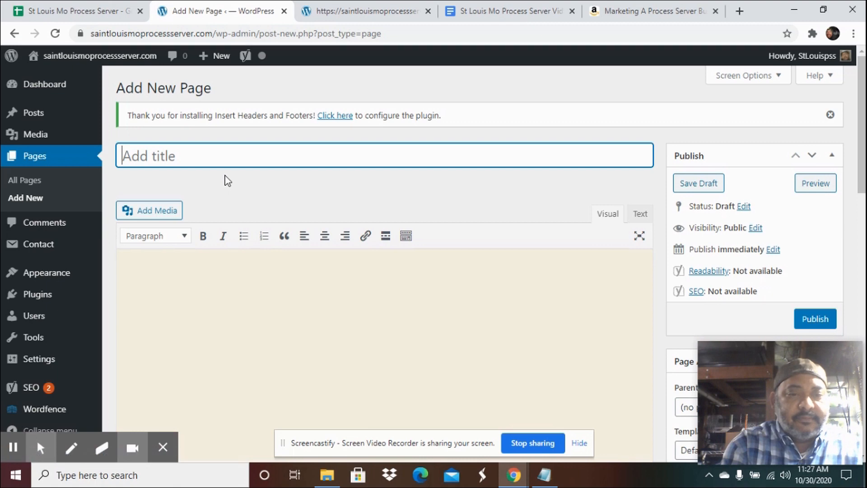
text(Blog)
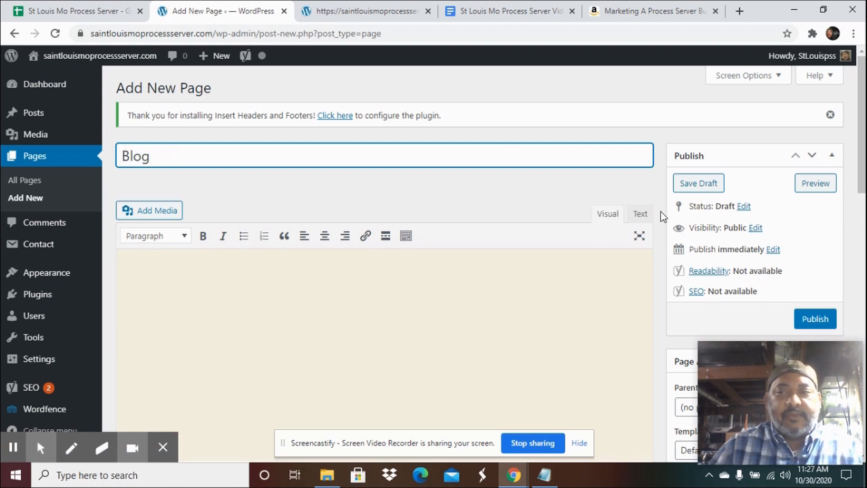
click(820, 318)
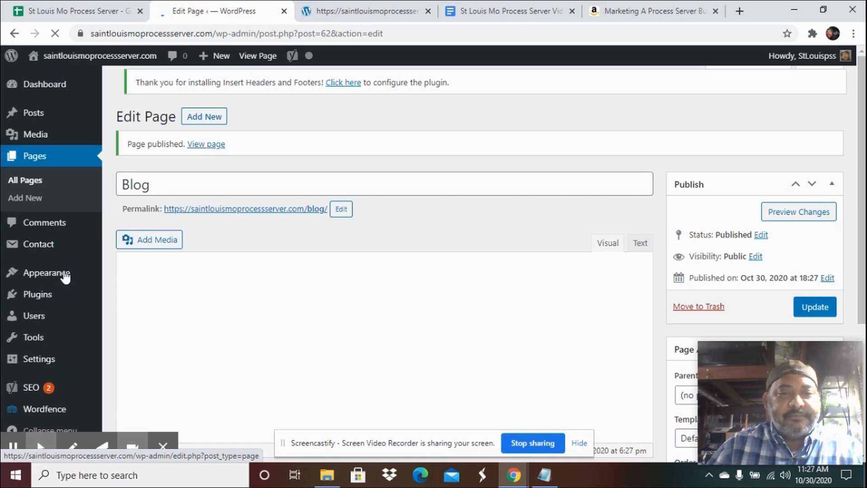
- In the Primary menu, remove the invalid About, Blog and Contact items and the Home custom link
mouse_move(65, 274)
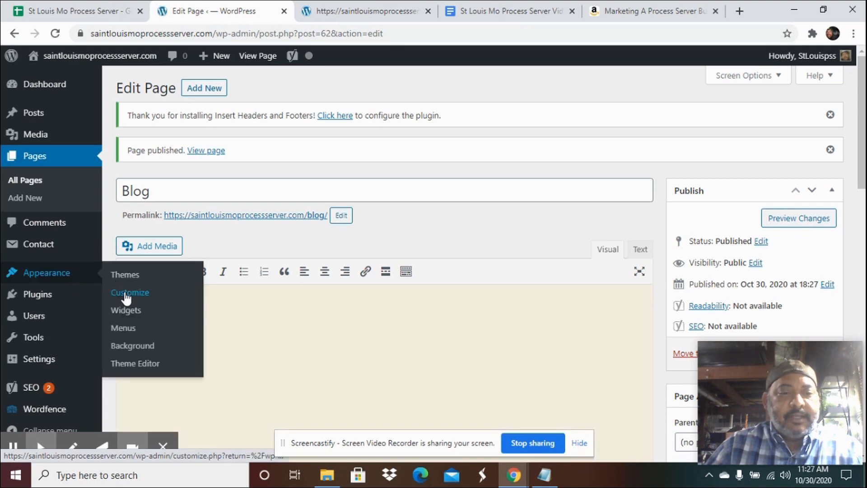
click(122, 331)
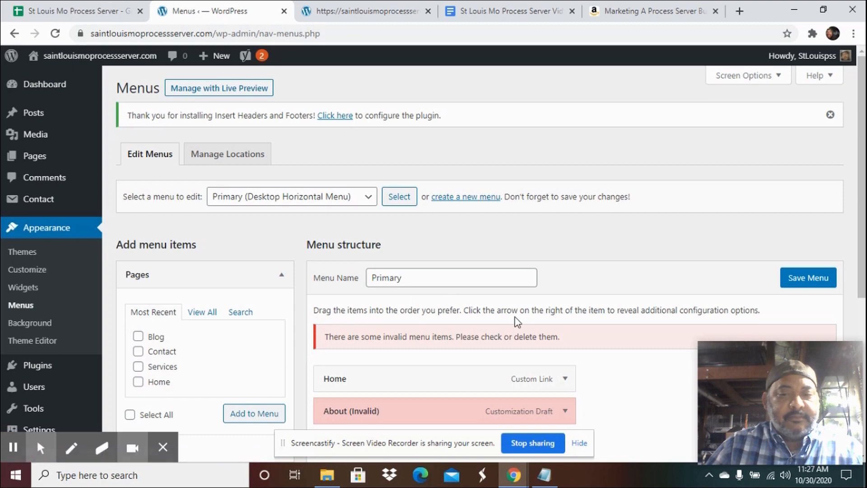
scroll(528, 316, down, 3)
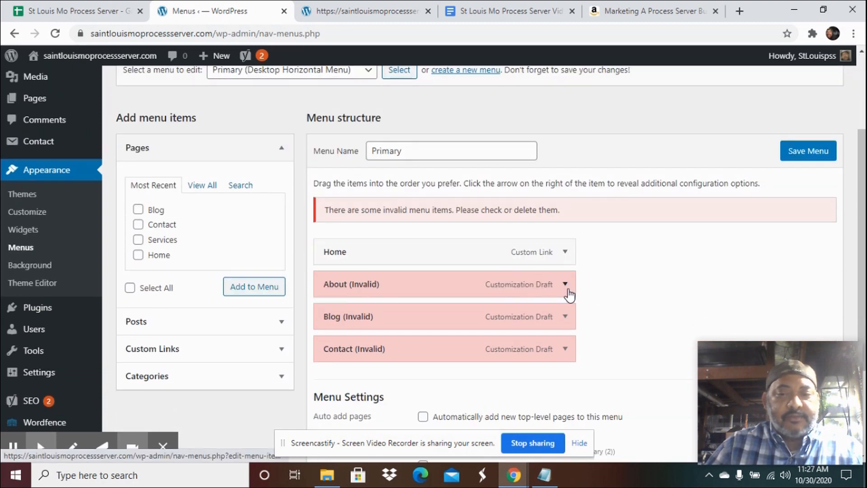
click(564, 285)
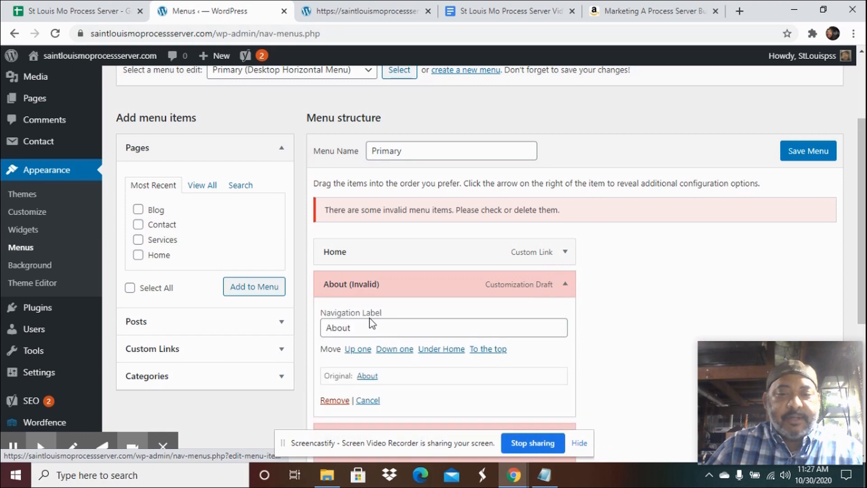
click(337, 401)
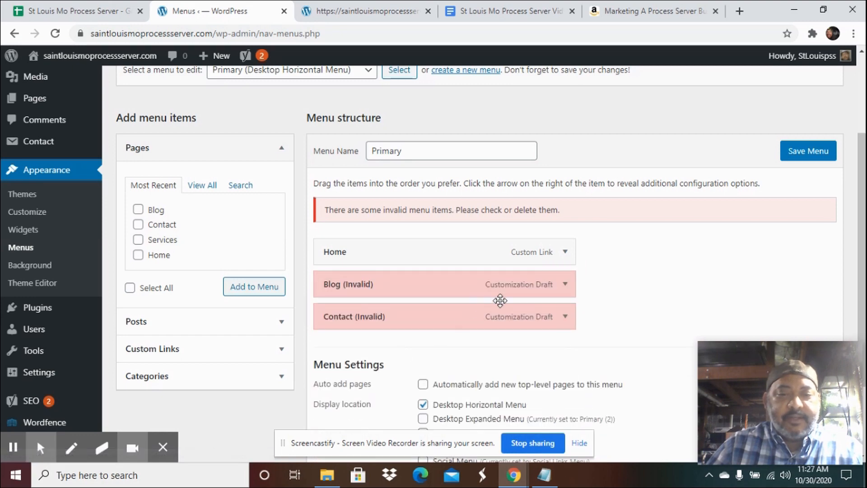
click(564, 285)
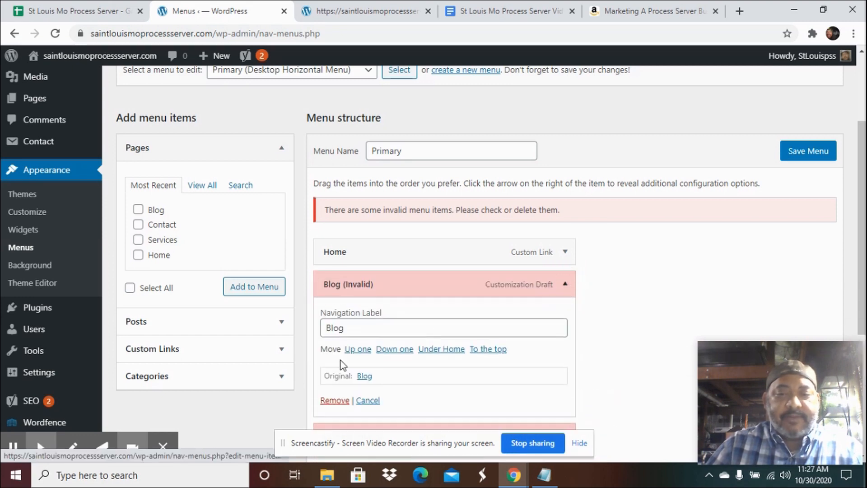
click(330, 401)
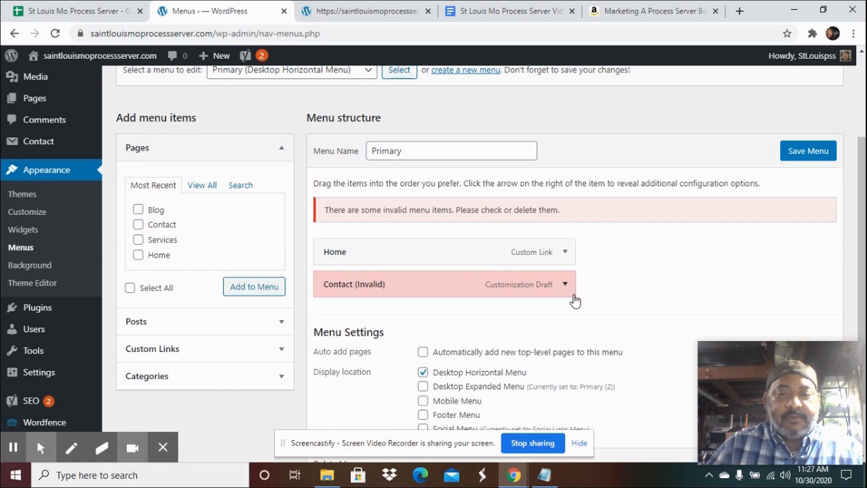
click(565, 284)
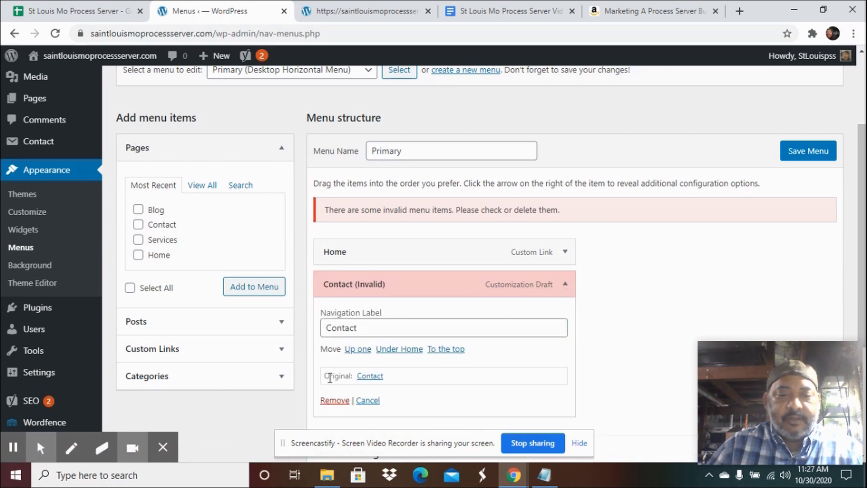
click(330, 402)
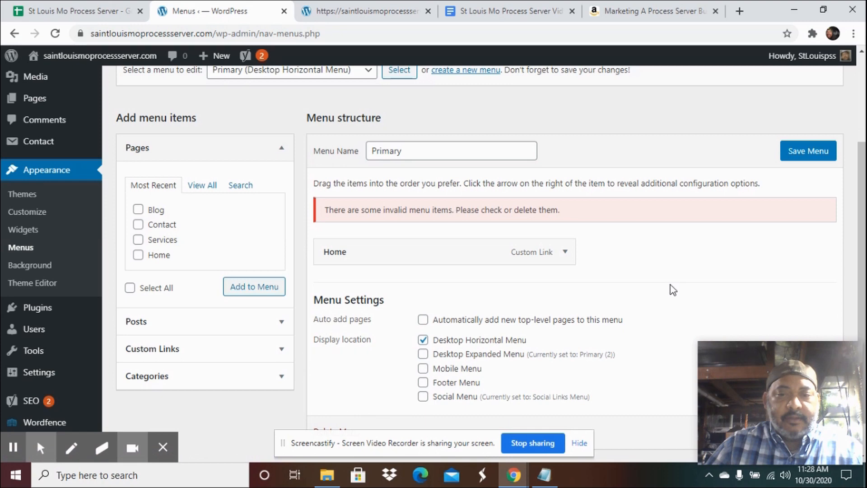
click(565, 253)
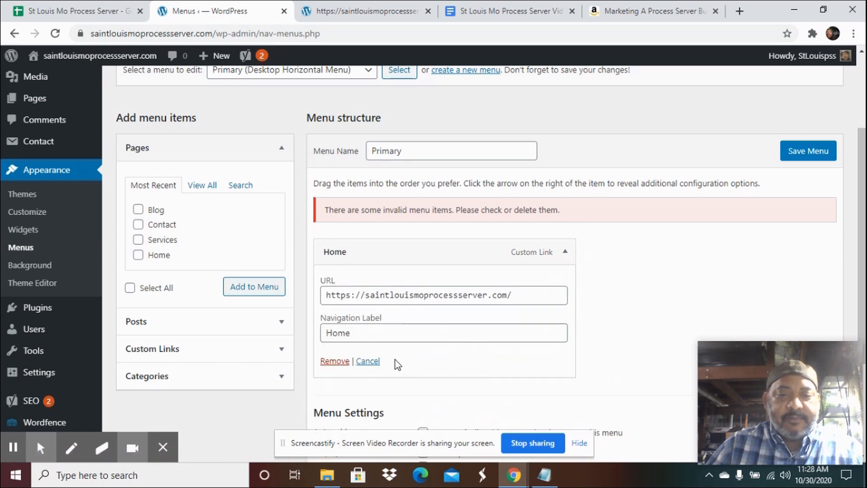
click(336, 362)
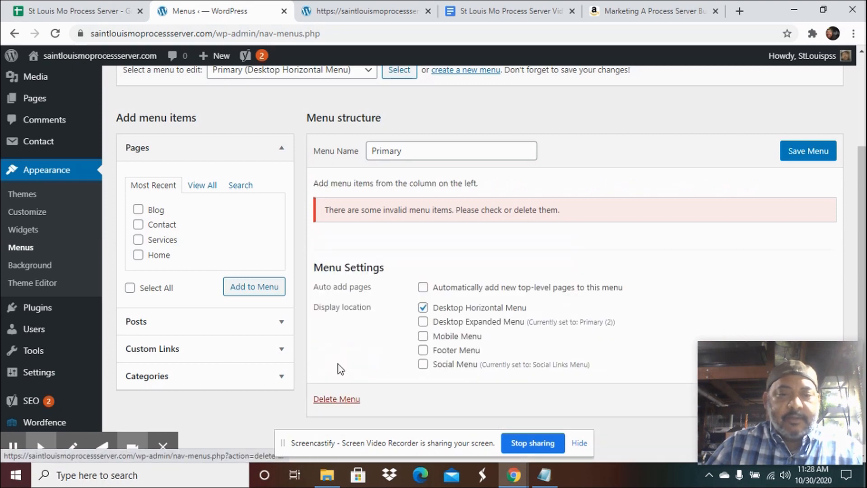
- Add the Home, Services, Contact and Blog pages to the Primary menu
click(138, 255)
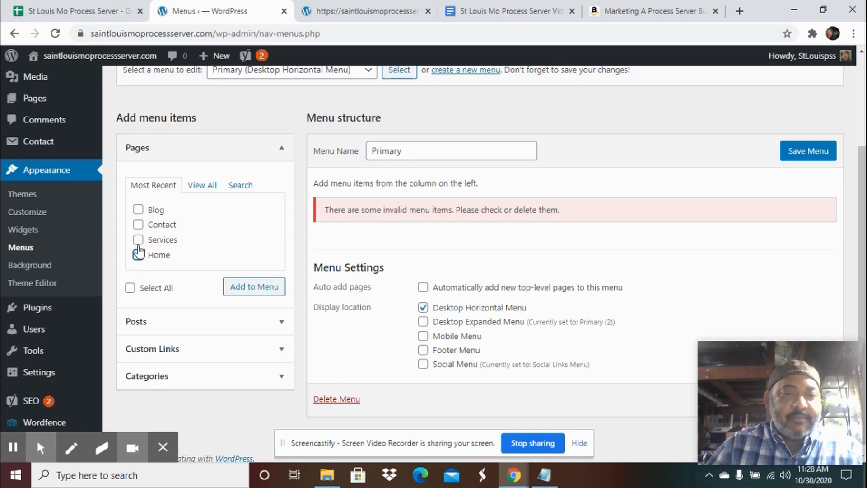
click(137, 243)
click(137, 225)
click(138, 209)
click(251, 292)
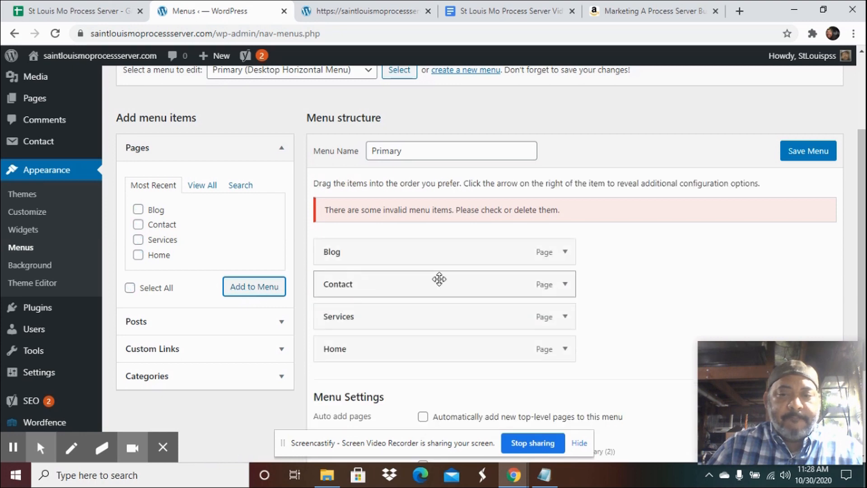
- Reorder the Primary menu items as Home, Services, Blog, Contact and save the menu
drag(410, 350, 414, 259)
drag(414, 348, 391, 287)
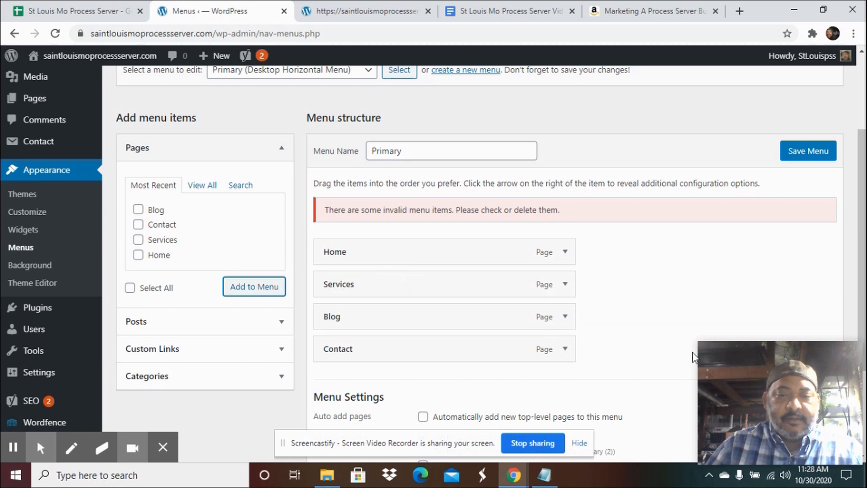
click(811, 154)
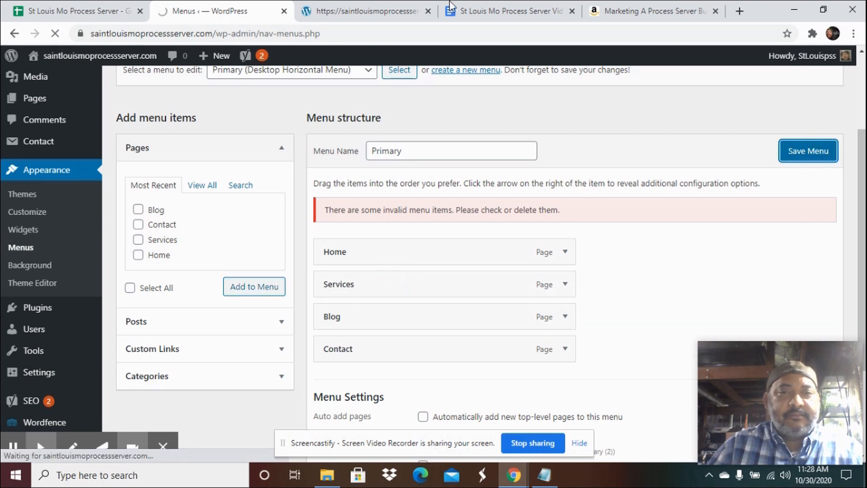
- Review the Primary menu's items and display locations, and reload the live site to check its navigation
click(354, 17)
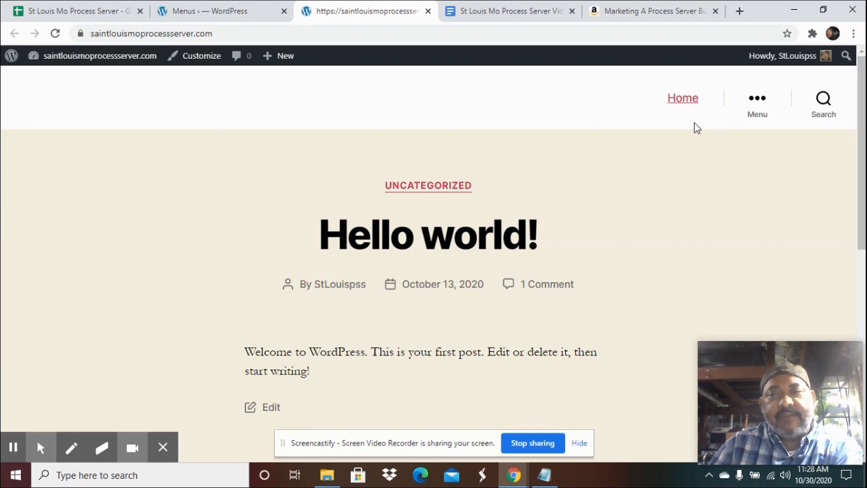
click(201, 11)
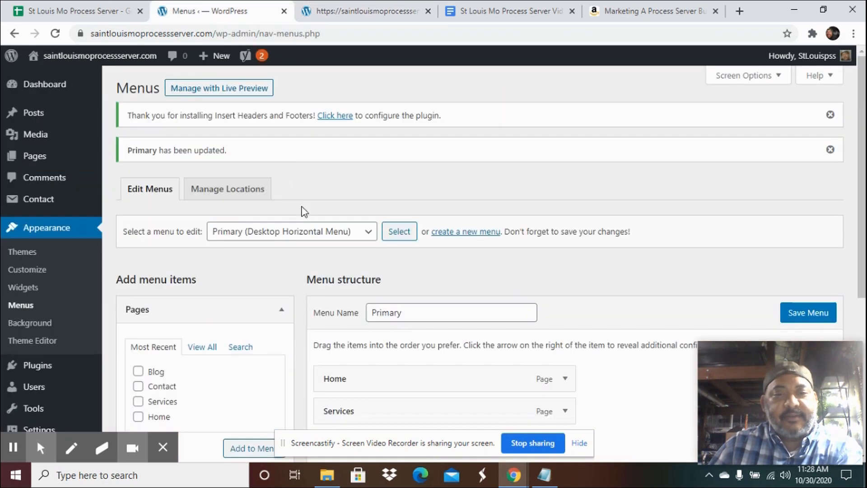
scroll(384, 256, down, 5)
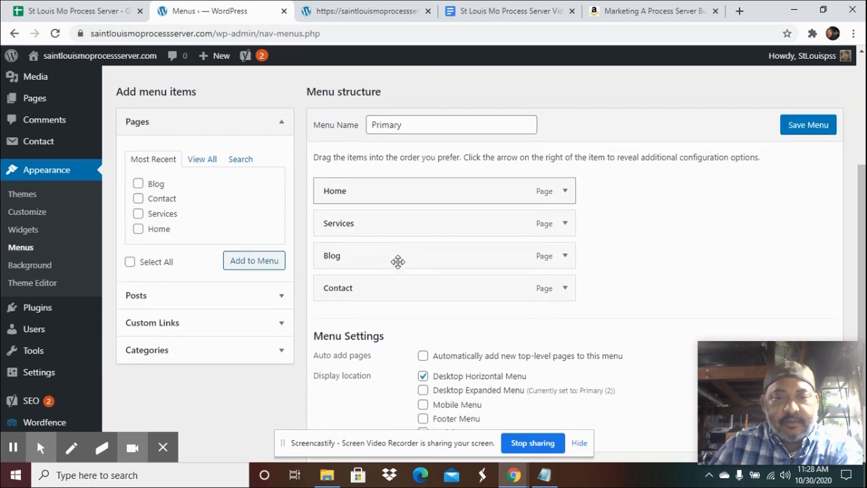
scroll(397, 262, down, 2)
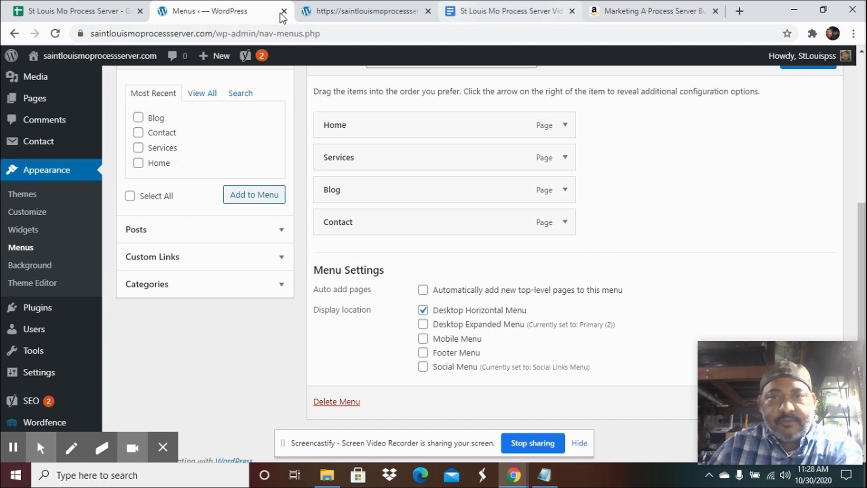
click(357, 12)
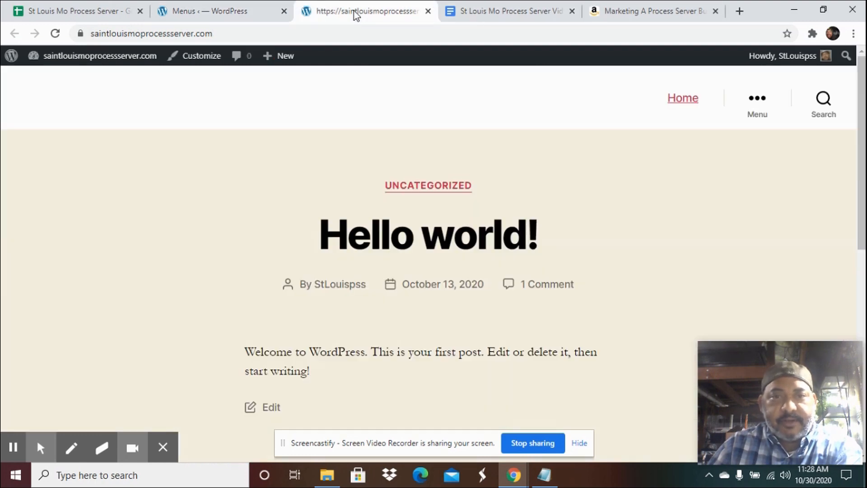
click(55, 34)
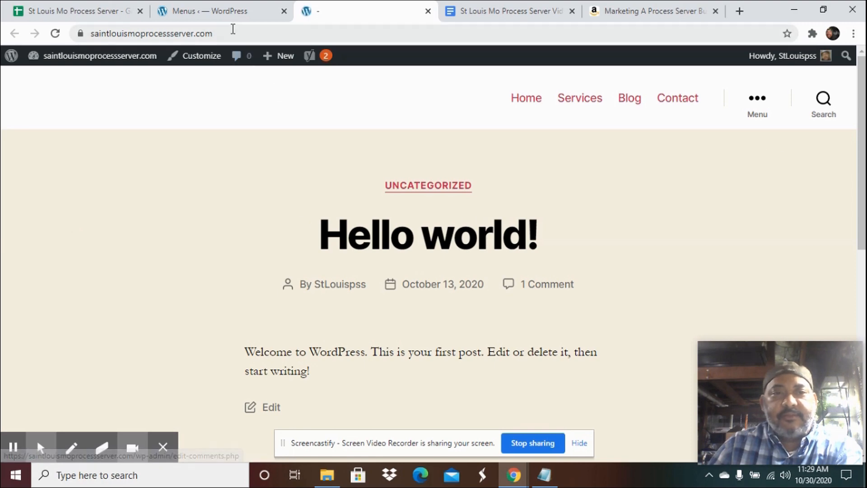
- Disable the Desktop Horizontal Menu display location for the Primary menu, save it and check the live site's header
click(209, 9)
click(434, 311)
scroll(432, 357, down, 1)
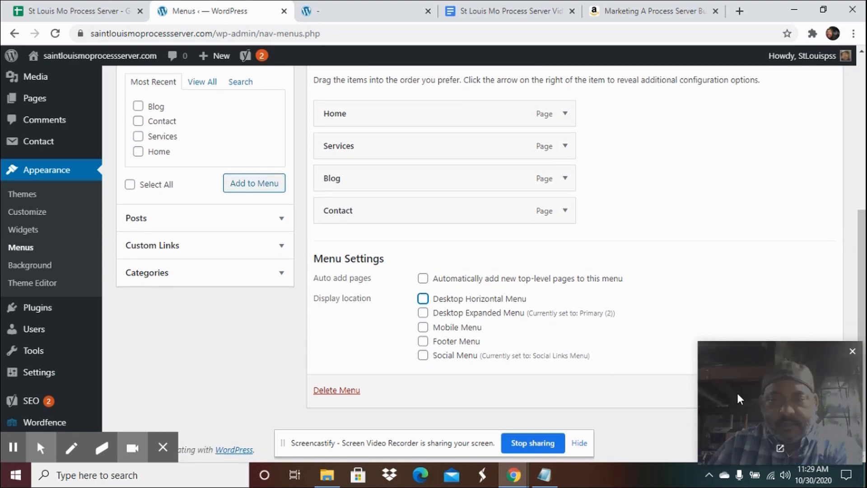
drag(736, 391, 786, 241)
click(806, 392)
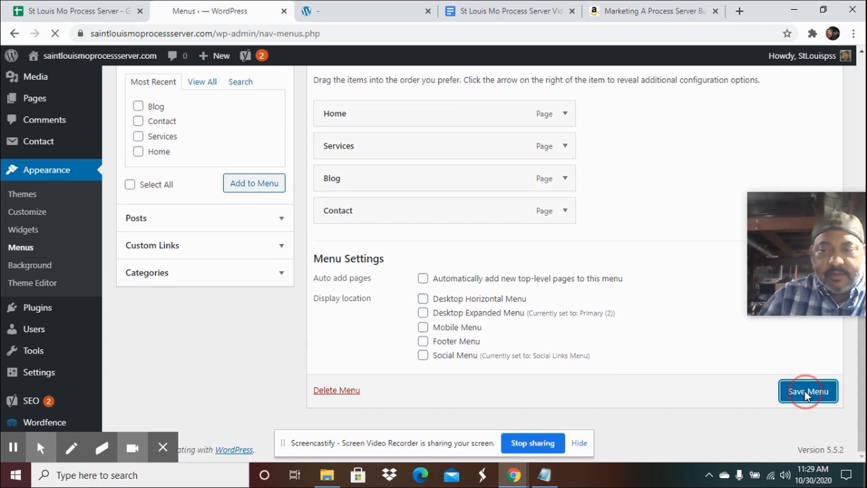
click(359, 12)
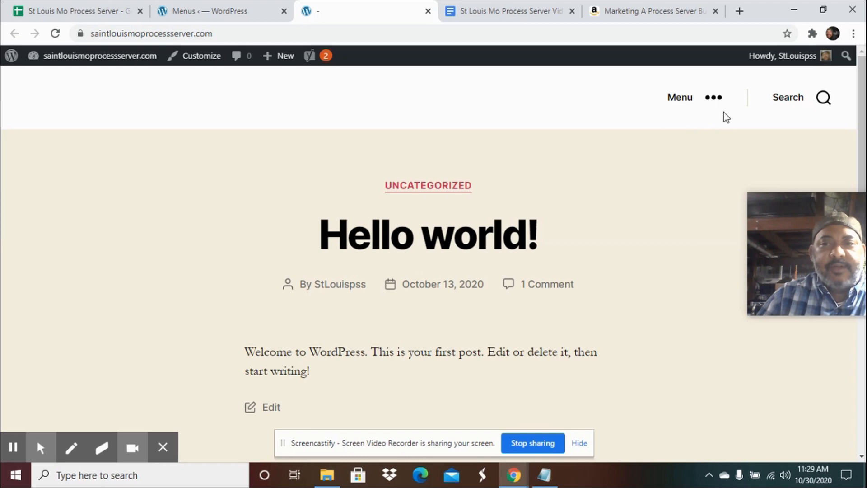
- Try to switch editing to the Primary (2) (Desktop Expanded Menu) menu by saving, and reload the live site to check its header
click(211, 13)
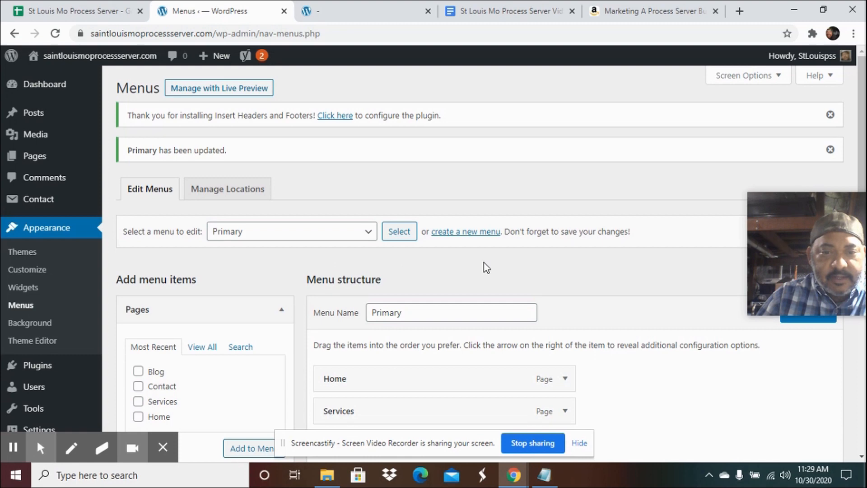
scroll(555, 280, down, 1)
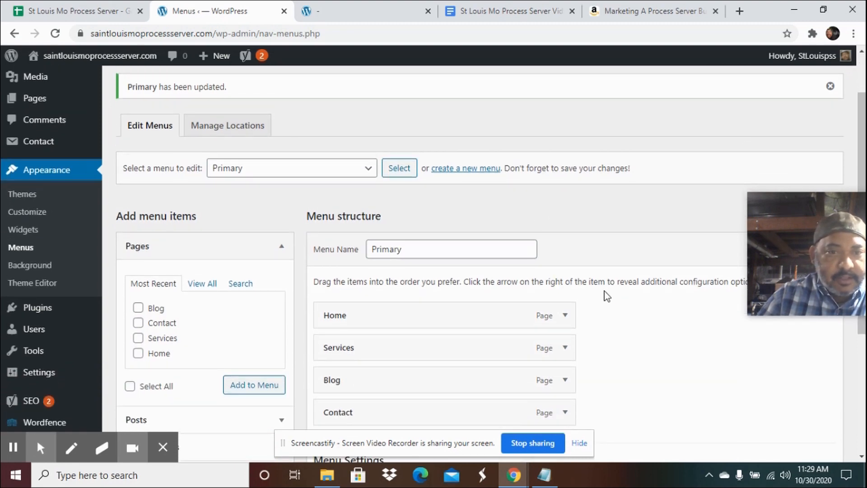
scroll(607, 296, down, 1)
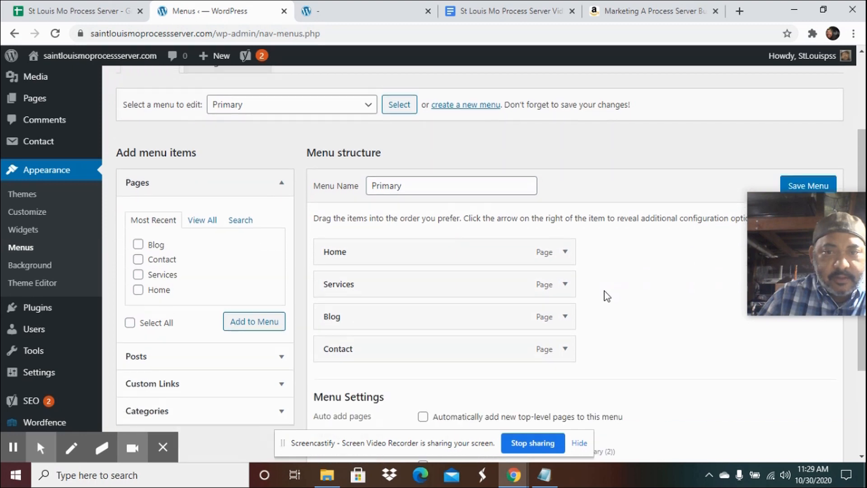
scroll(607, 296, down, 2)
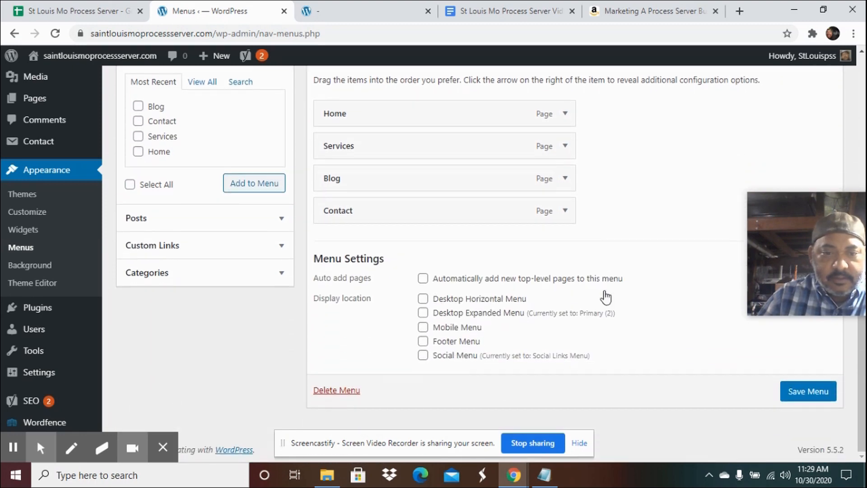
scroll(605, 296, up, 2)
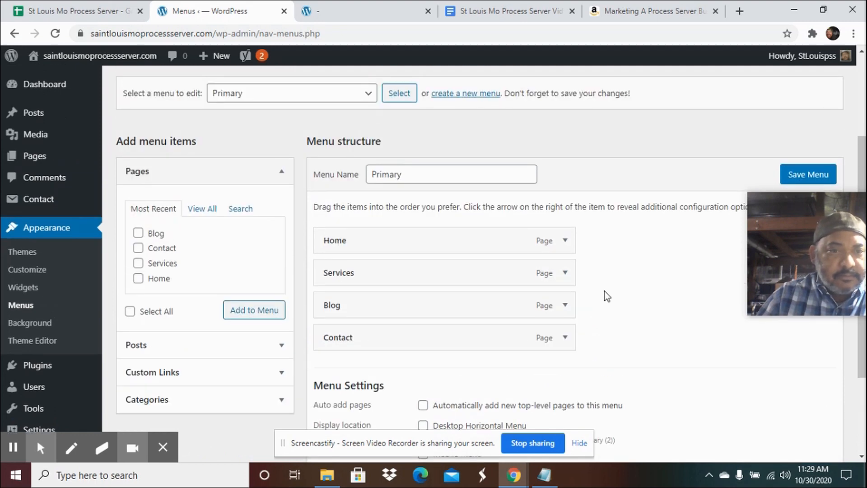
click(367, 95)
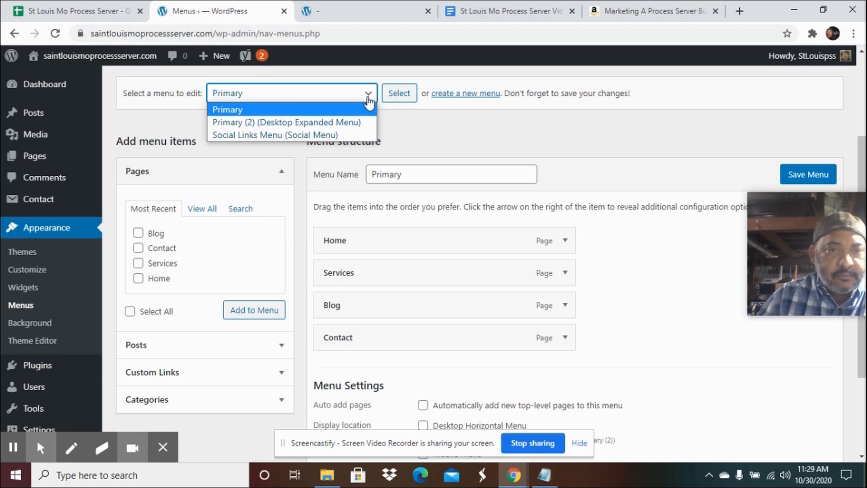
click(350, 123)
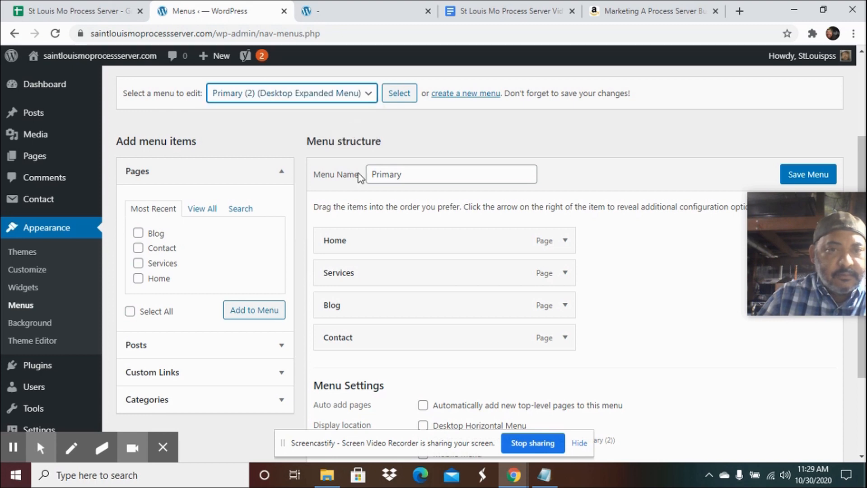
click(814, 179)
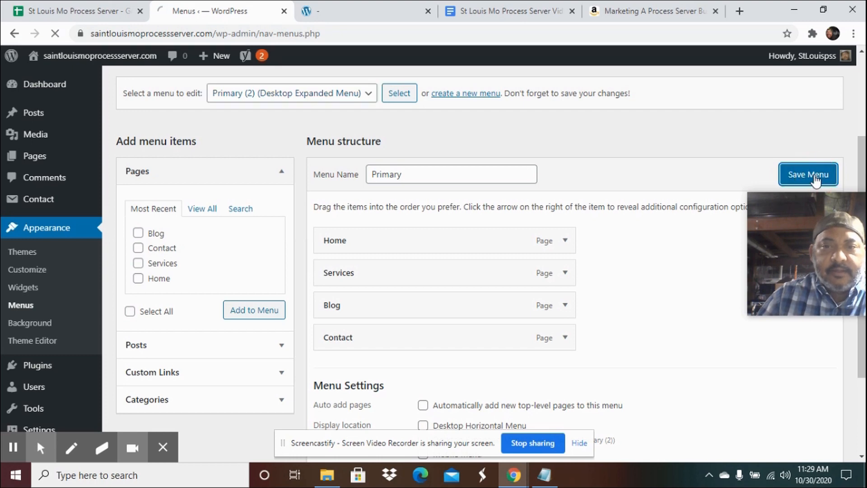
click(354, 17)
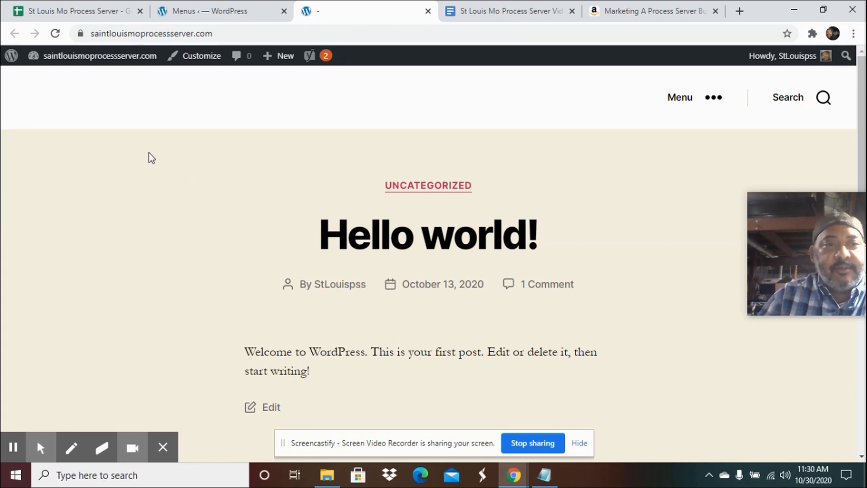
click(56, 39)
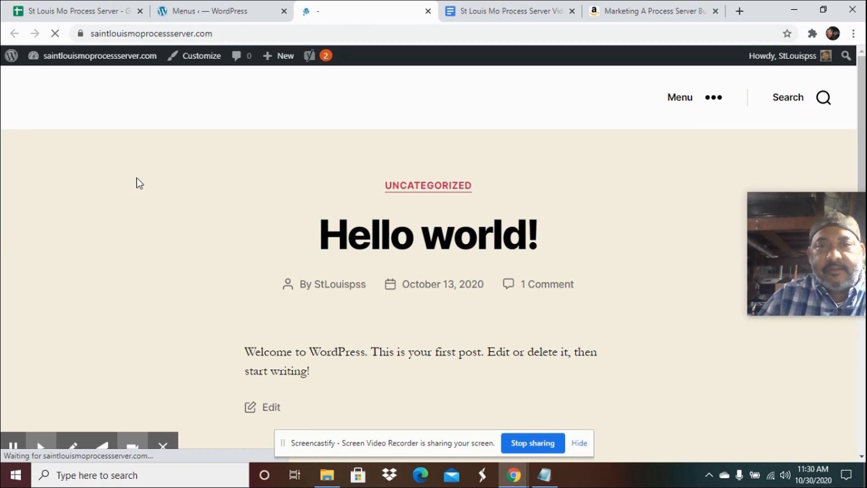
click(205, 13)
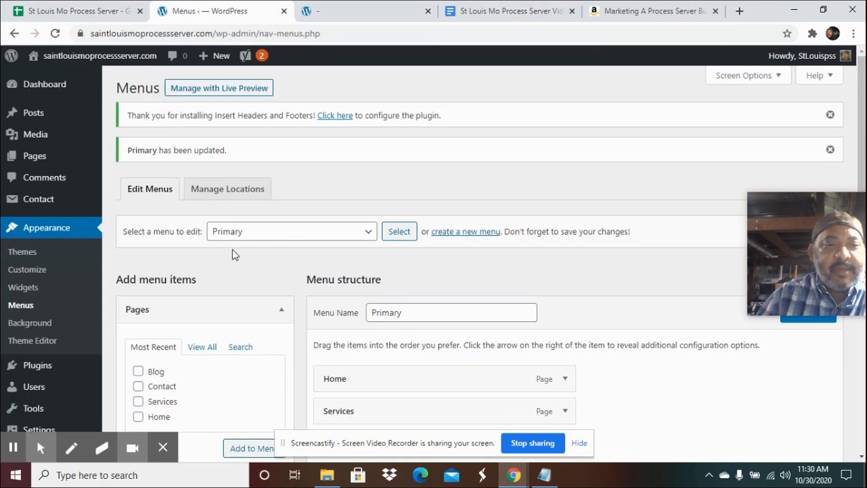
- Set the site's homepage to display a static page, using the Home page as the homepage
click(27, 155)
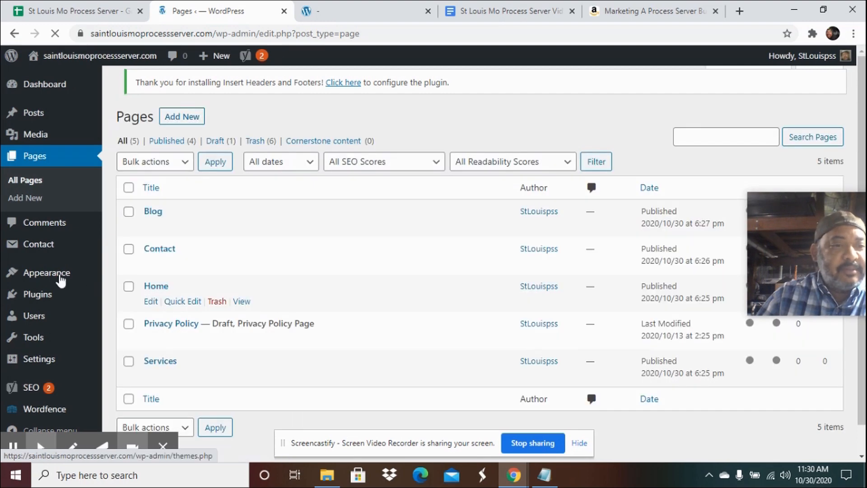
mouse_move(59, 276)
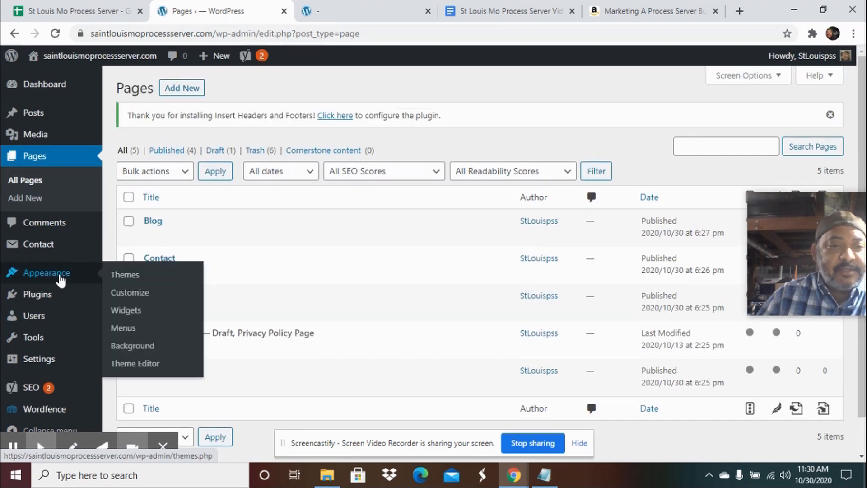
click(141, 293)
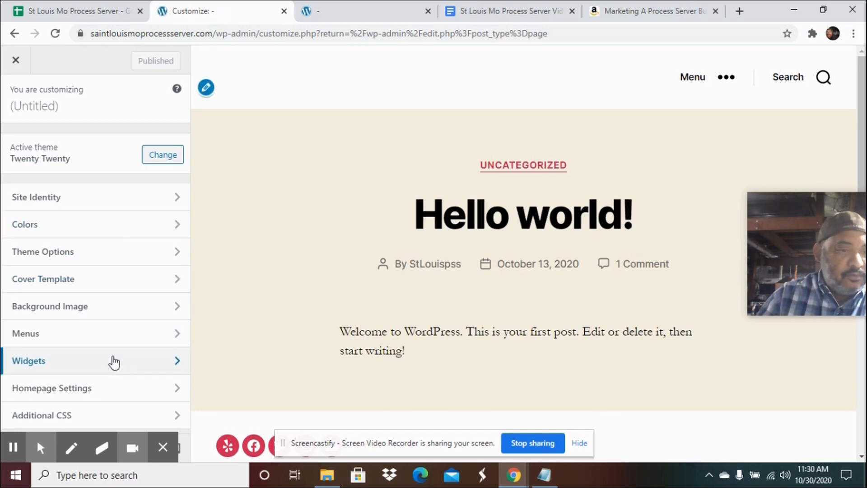
click(112, 396)
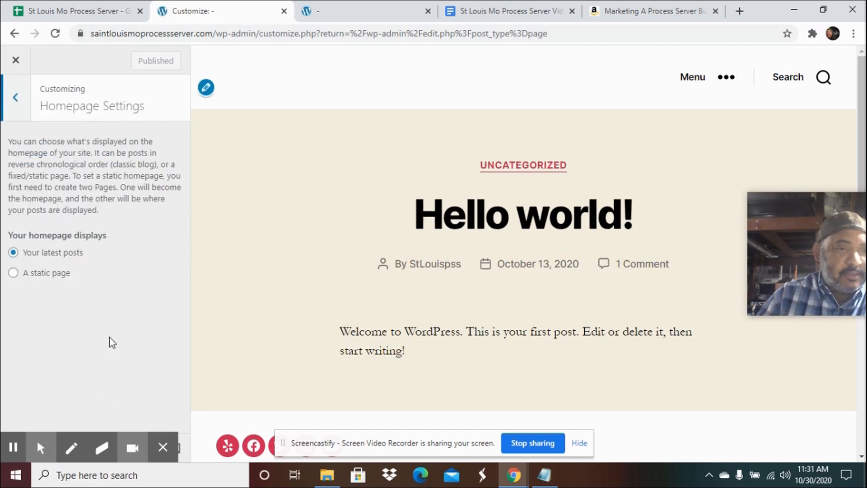
click(14, 274)
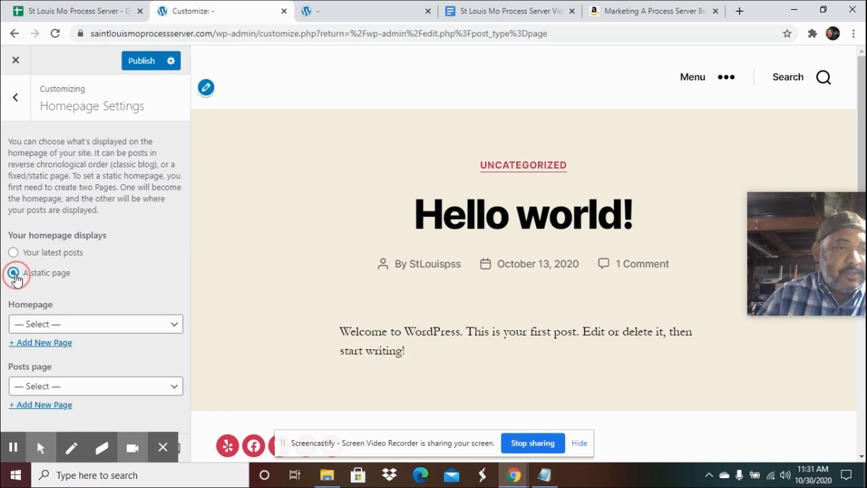
click(78, 324)
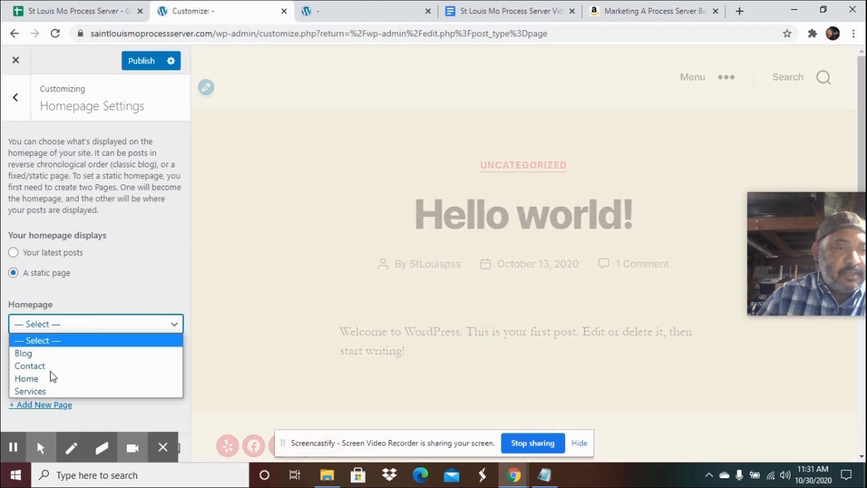
click(45, 380)
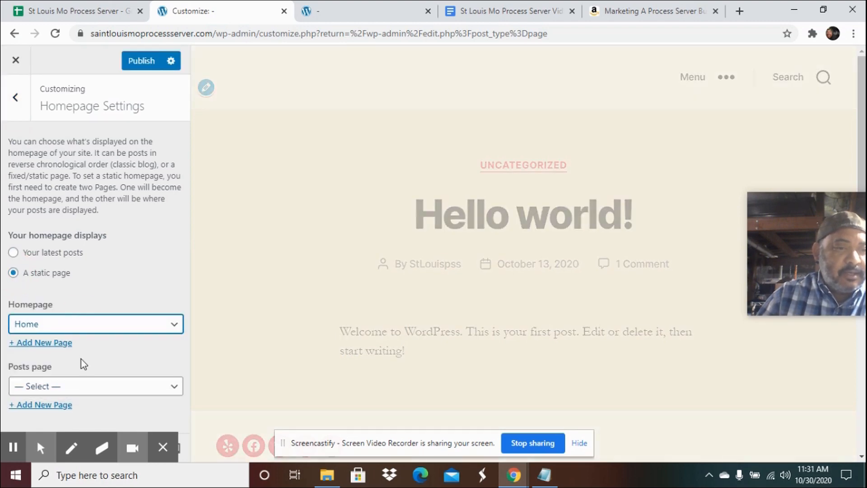
- Assign Blog as the posts page, publish the homepage settings and reload the live site to check them
click(105, 387)
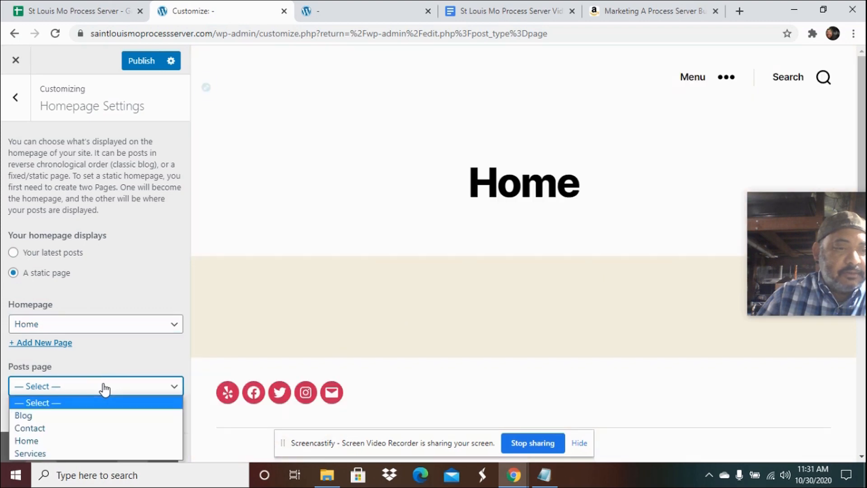
click(54, 416)
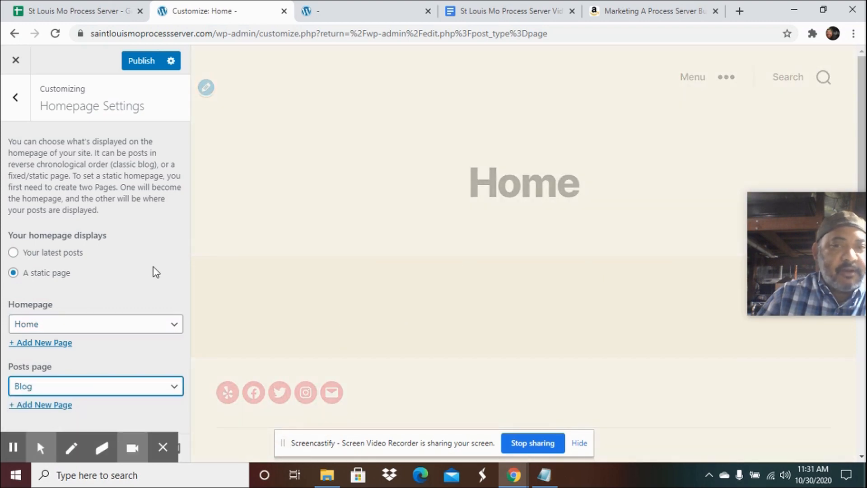
click(134, 66)
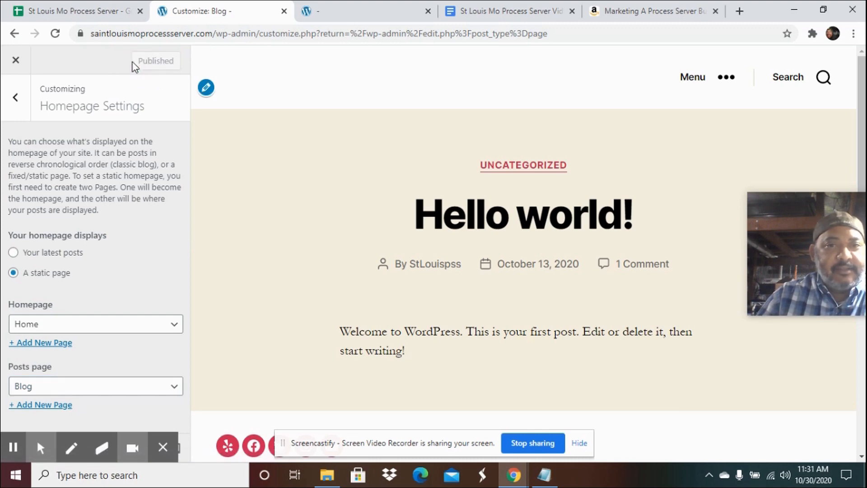
click(354, 15)
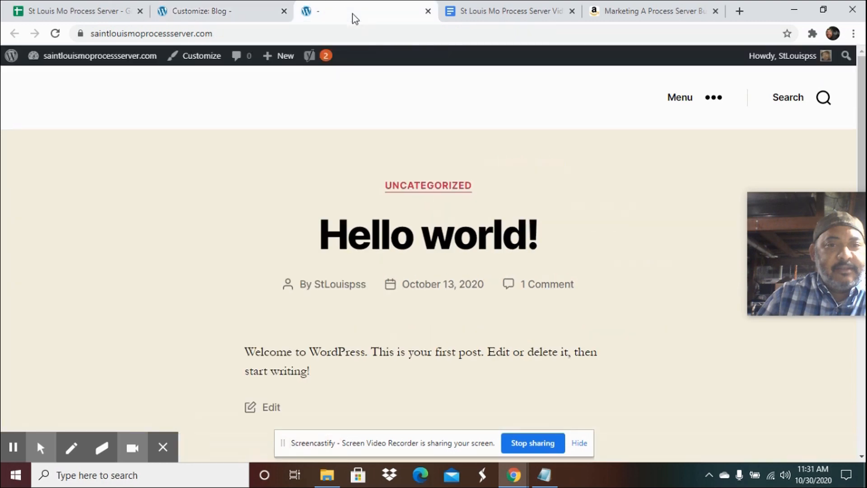
click(55, 34)
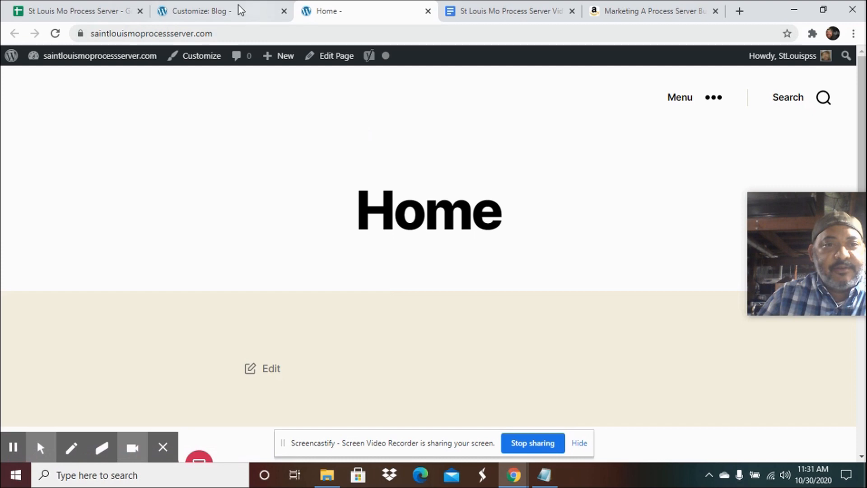
- Set the site title to "St. Louis Mo Process Server", copied from the heading of the planning document
click(203, 14)
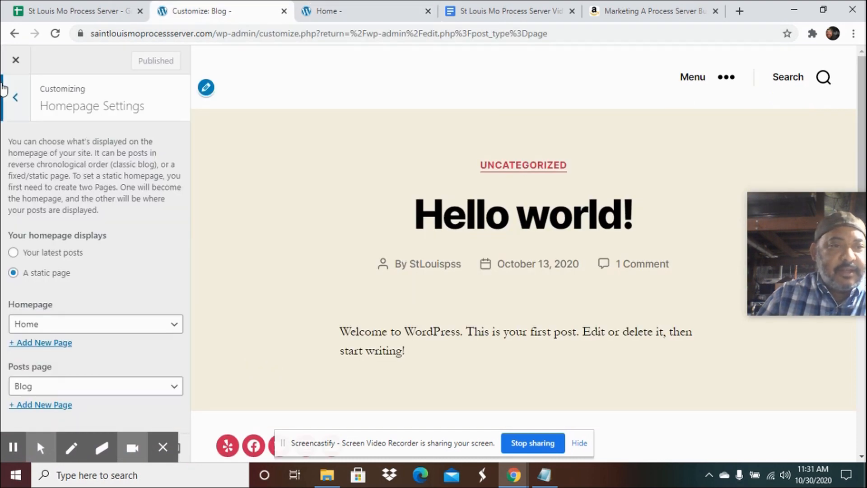
click(15, 99)
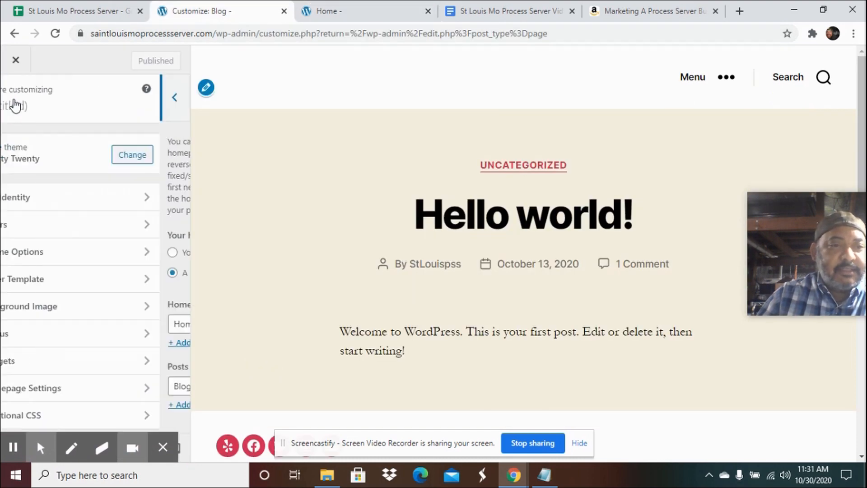
click(42, 198)
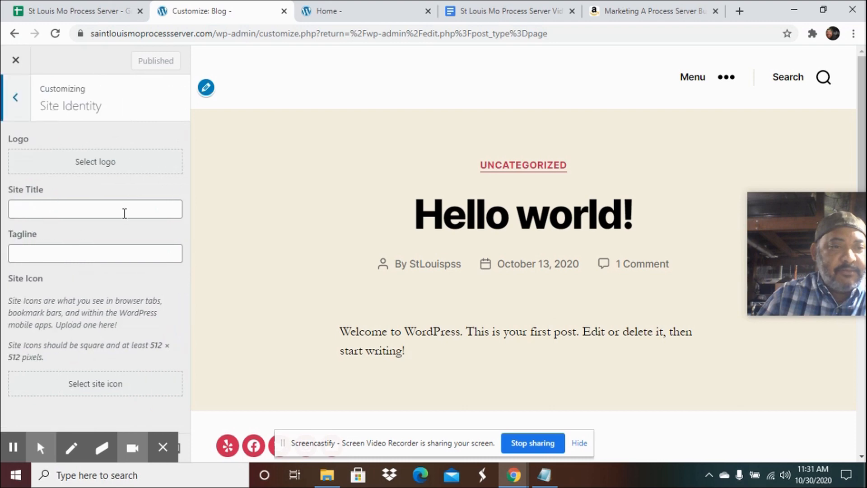
click(114, 255)
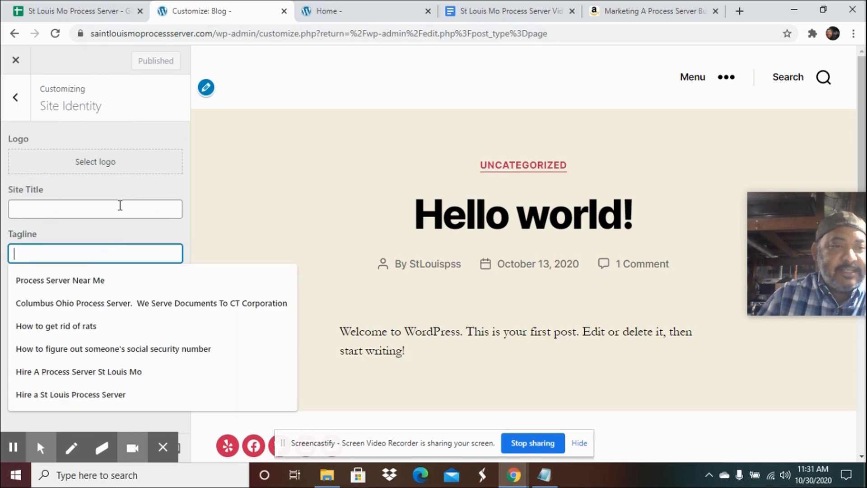
click(120, 206)
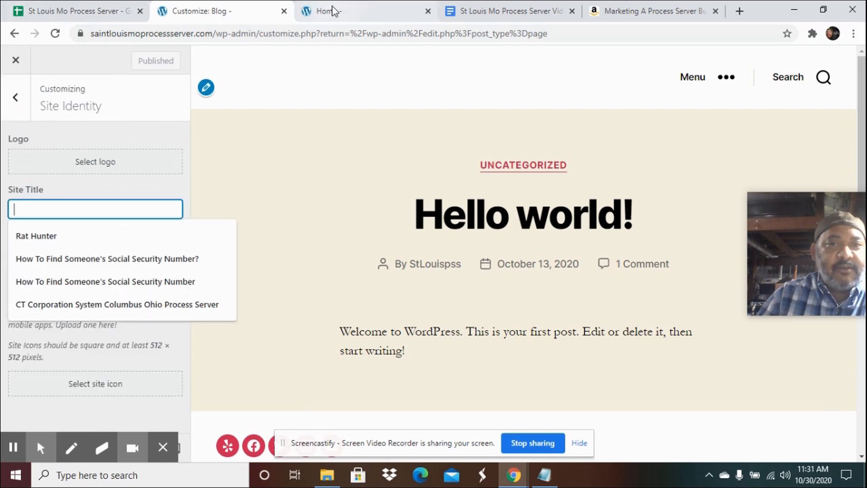
click(501, 15)
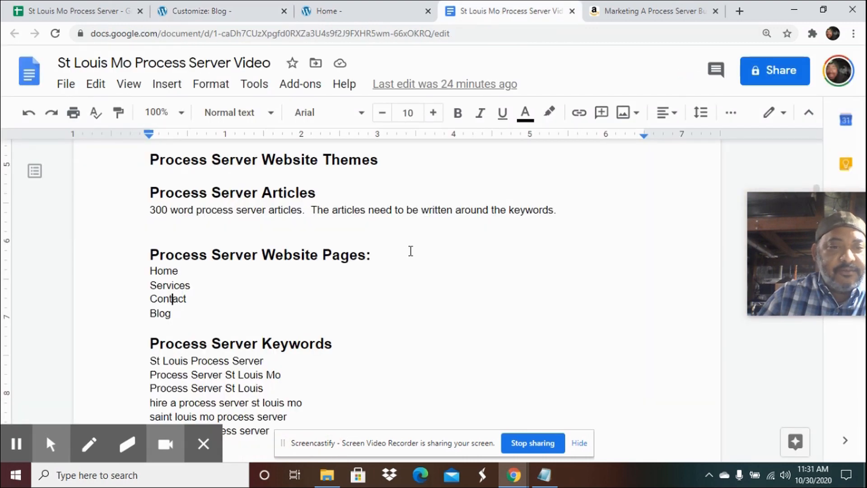
scroll(381, 333, down, 6)
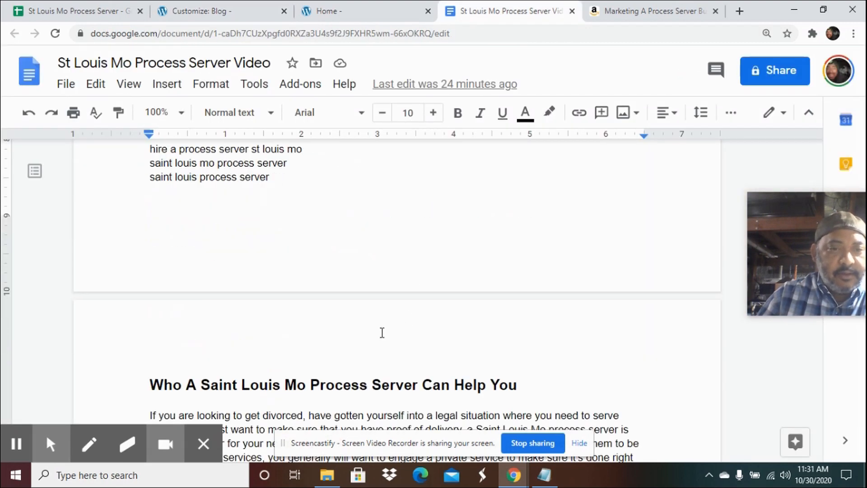
scroll(381, 333, up, 15)
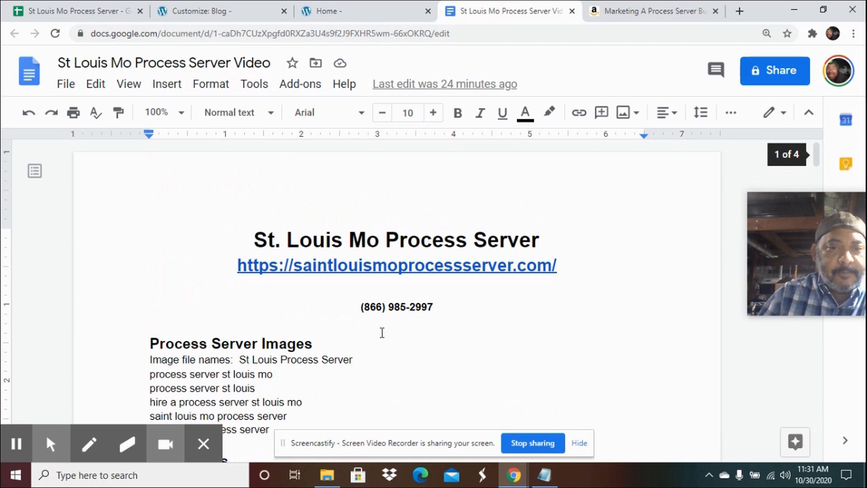
drag(541, 240, 260, 238)
right_click(313, 240)
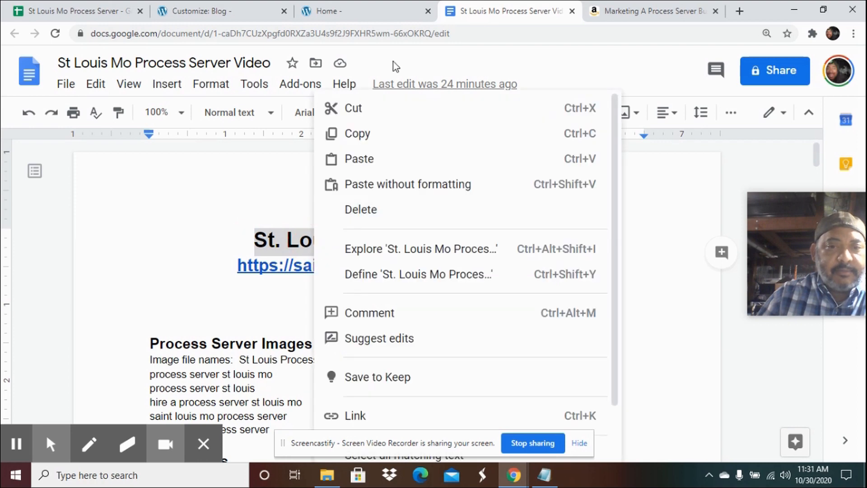
click(373, 134)
click(231, 11)
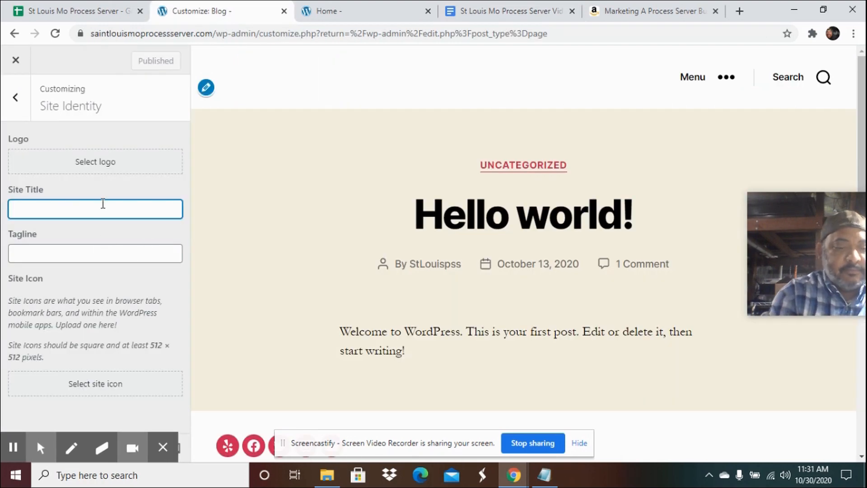
key(ctrl+v)
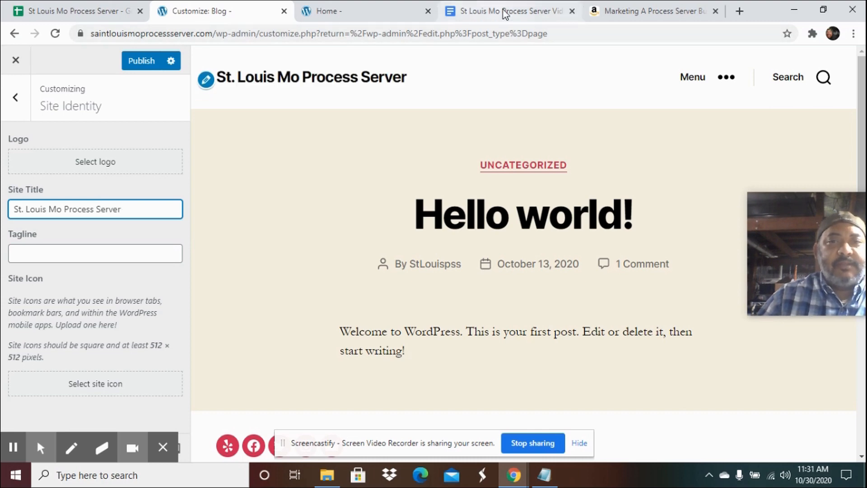
- Set the tagline to "hire a process server st louis mo", copied from the image file names in the planning document
click(503, 11)
scroll(275, 316, down, 1)
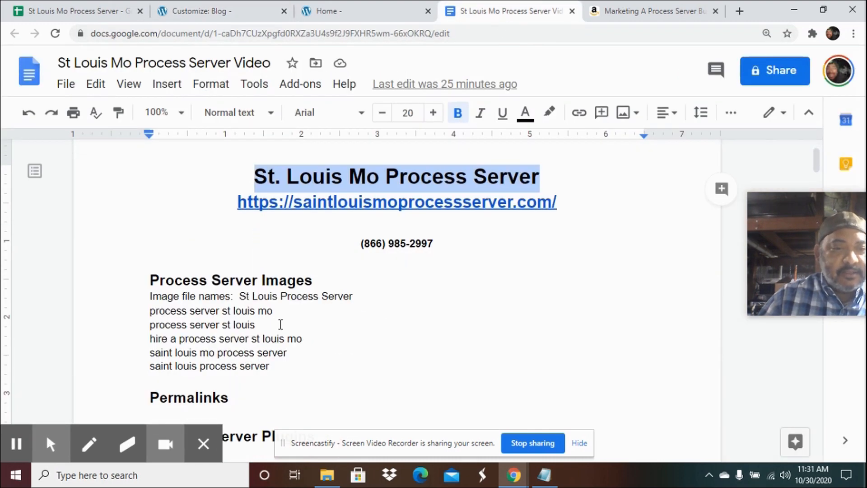
drag(305, 341, 147, 338)
right_click(184, 347)
click(247, 134)
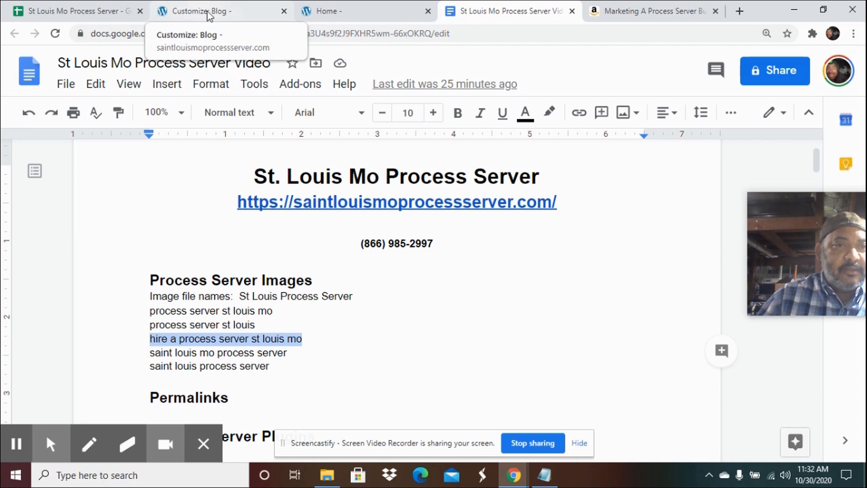
click(208, 15)
click(43, 251)
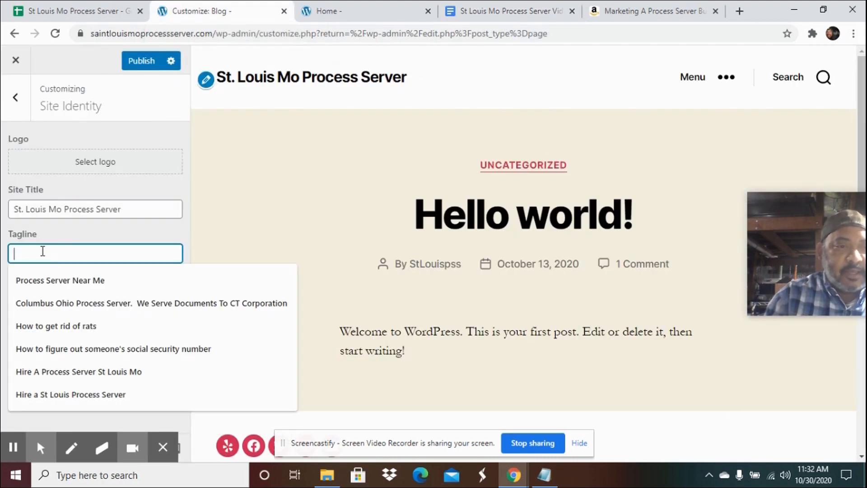
key(ctrl+v)
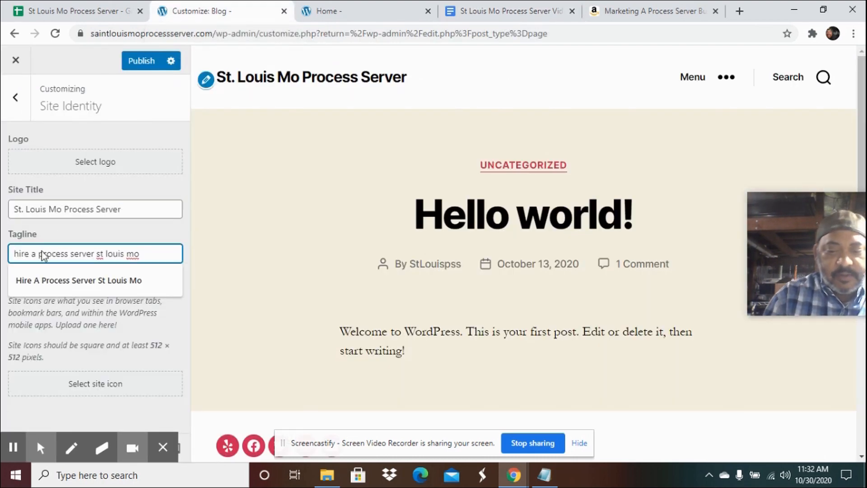
- Capitalize the place name in the tagline so that it reads "St Louis Mo"
key(BackSpace)
key(BackSpace)
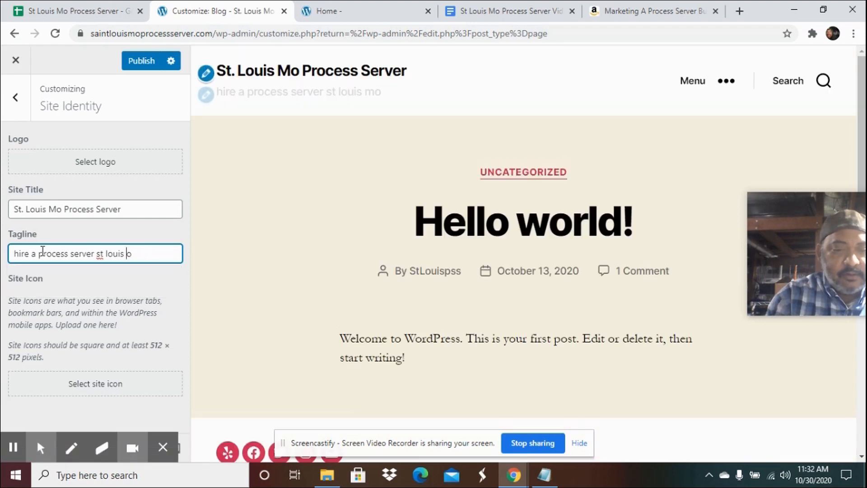
text(Mo)
key(Left)
key(Left)
key(Left)
key(Left)
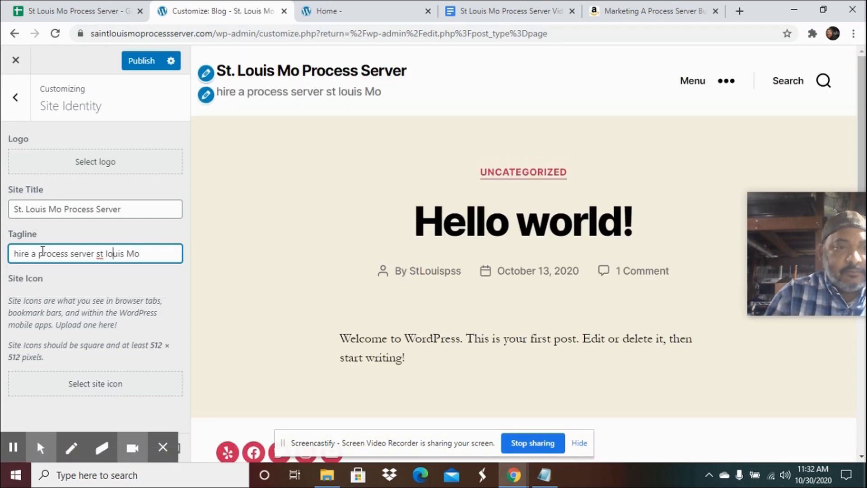
key(BackSpace)
text(L)
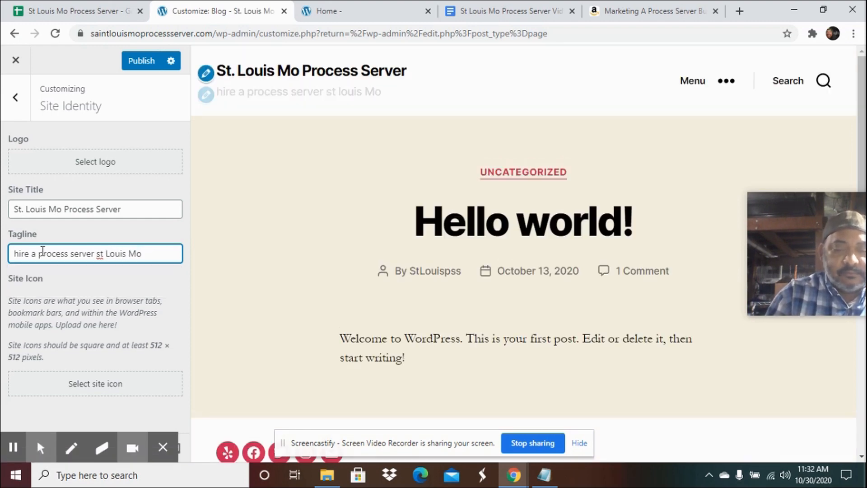
key(Left)
key(Left)
key(Left)
key(BackSpace)
text(S)
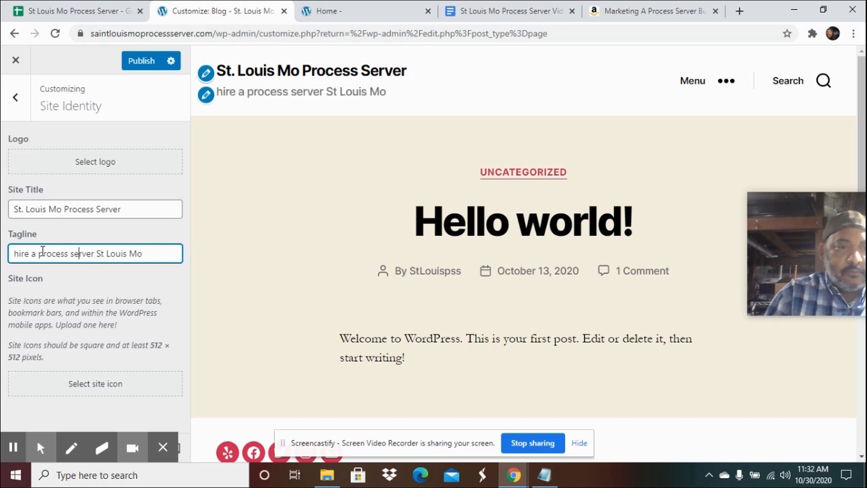
- Capitalize the words "A Process Server" in the tagline
key(BackSpace)
text(S)
key(Left)
key(Left)
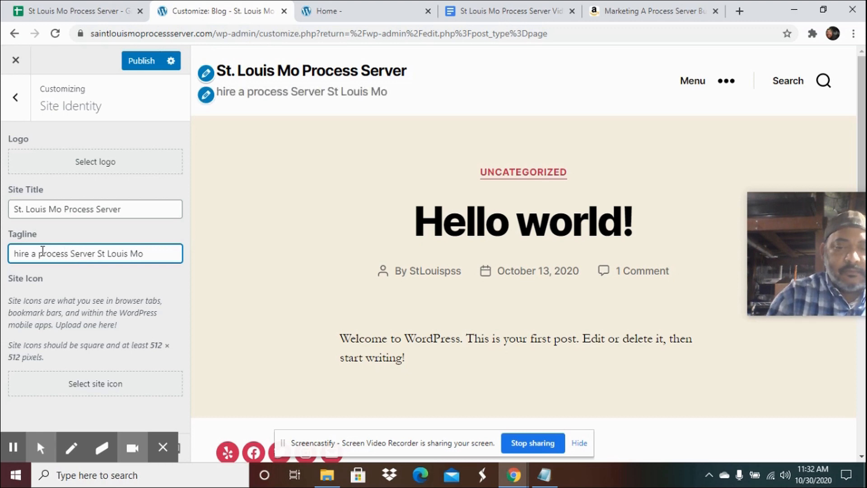
key(Left)
key(Left)
key(Left)
key(Left)
key(Left)
key(Left)
key(BackSpace)
text(P)
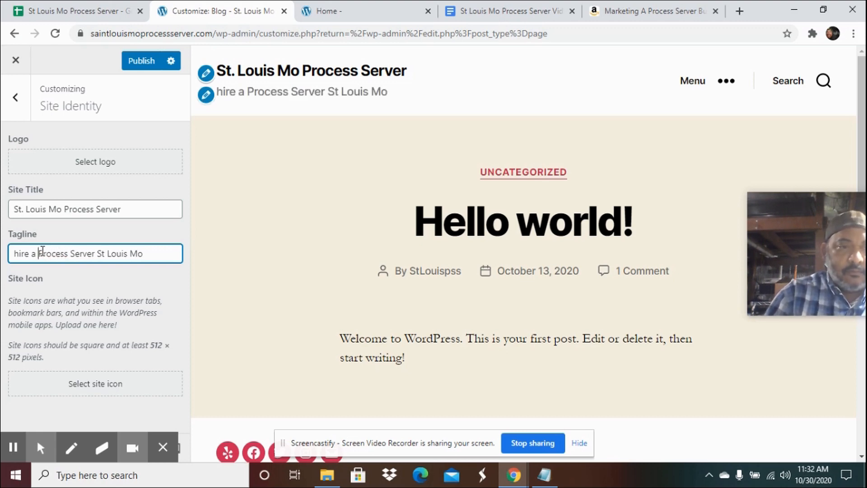
key(BackSpace)
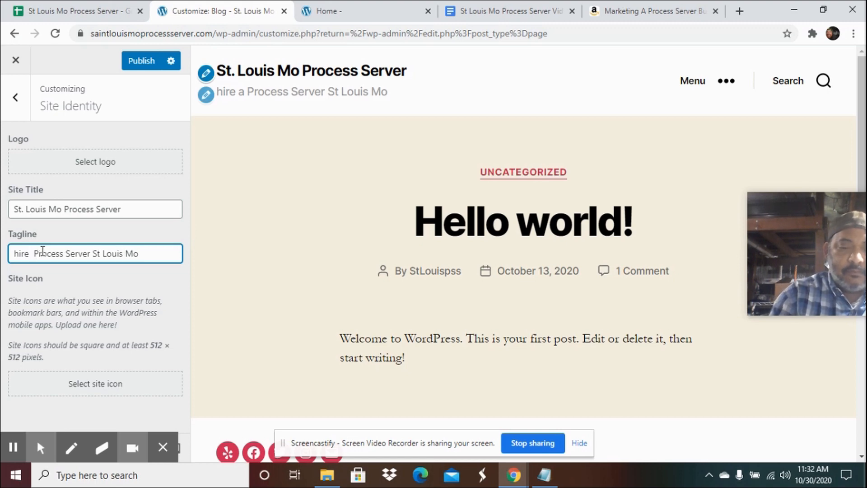
text(A)
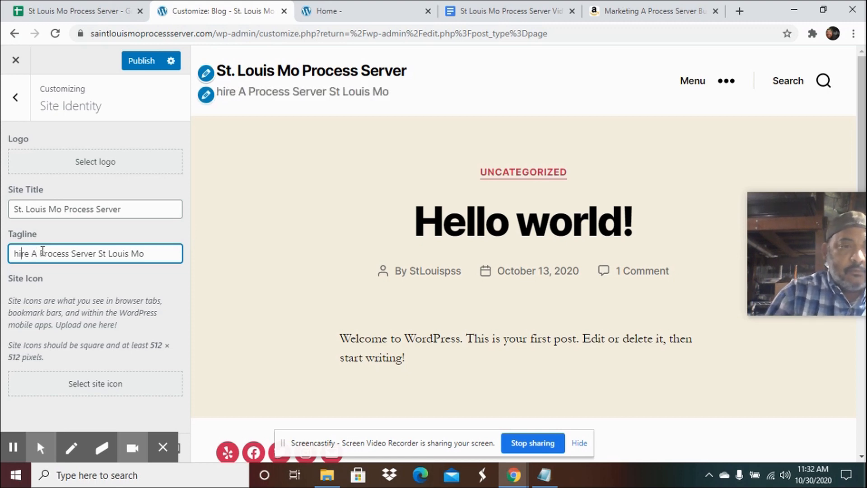
- Capitalize "Hire" at the start of the tagline and publish the site identity changes
key(BackSpace)
text(H)
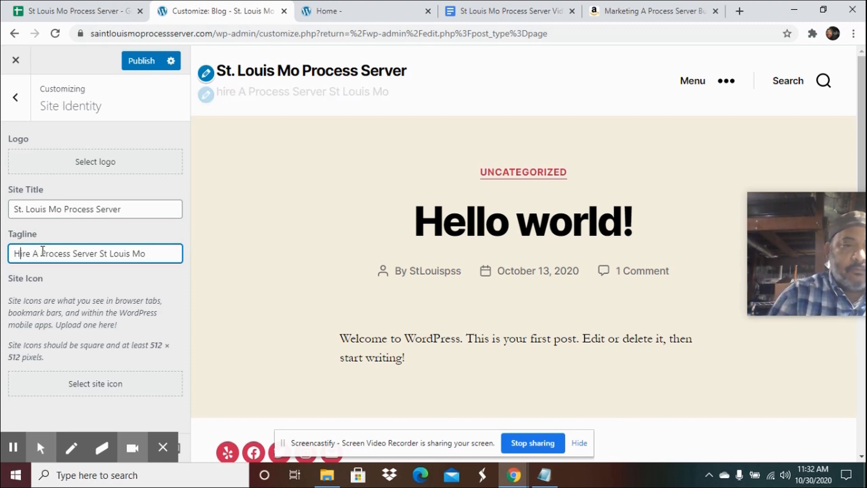
click(136, 61)
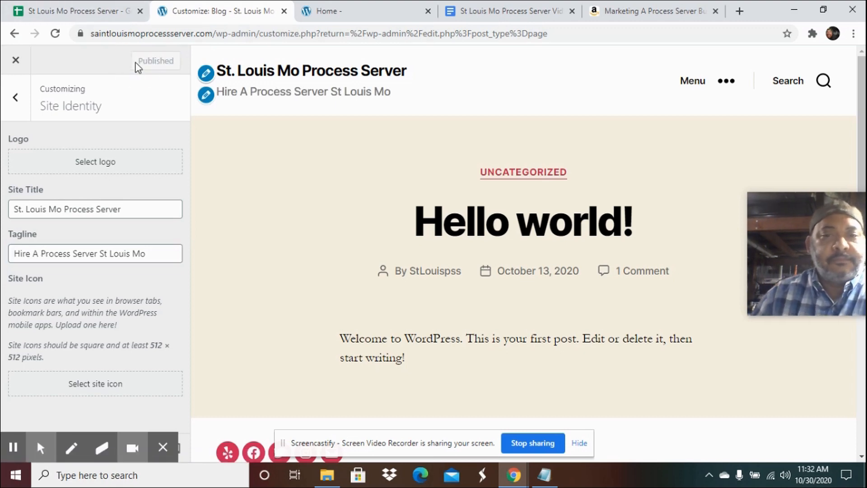
- Check the site title and tagline on the live homepage, and exit the Customizer to the pages list
click(350, 13)
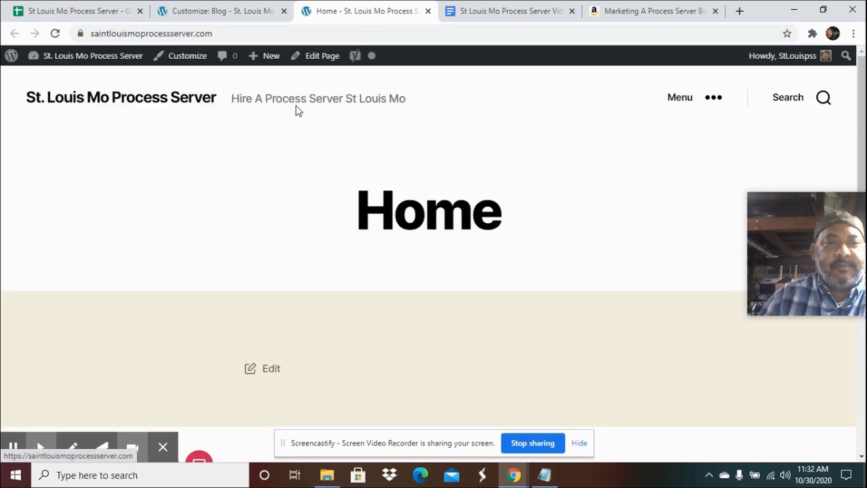
click(207, 12)
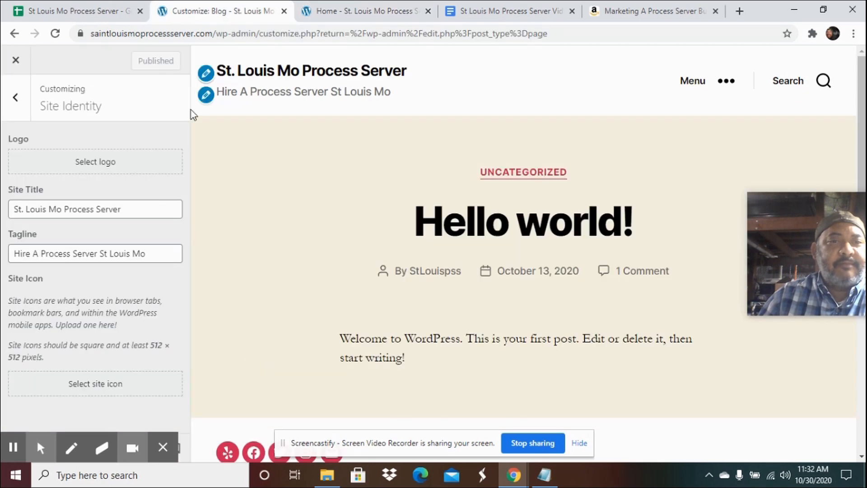
click(15, 62)
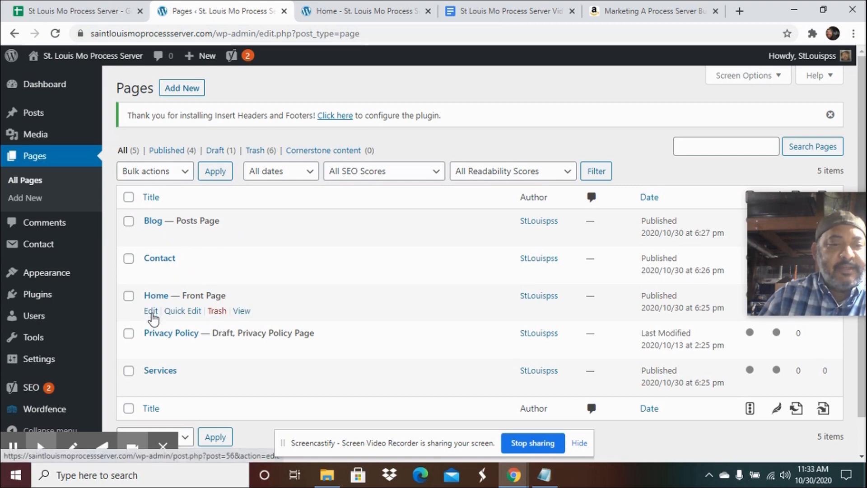
- Open the Home page for editing and select Saint-Louis-Mo-Process-Server1.jpg from the media library for its featured image
click(152, 314)
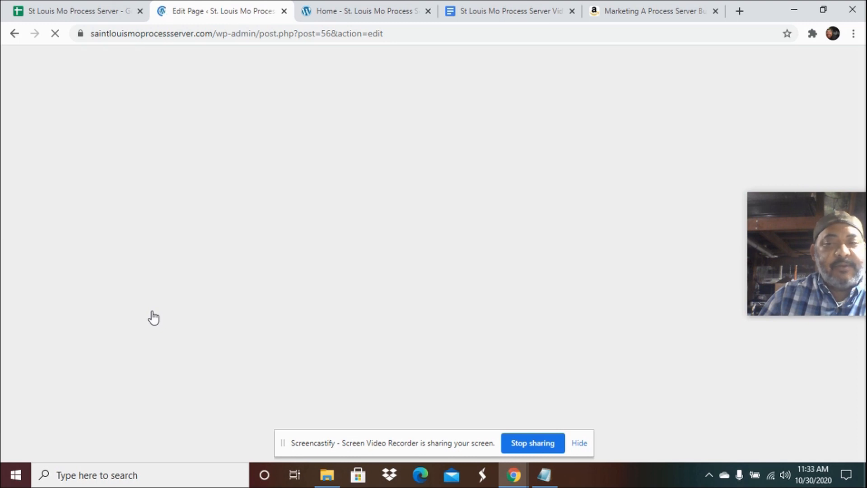
drag(803, 234, 784, 432)
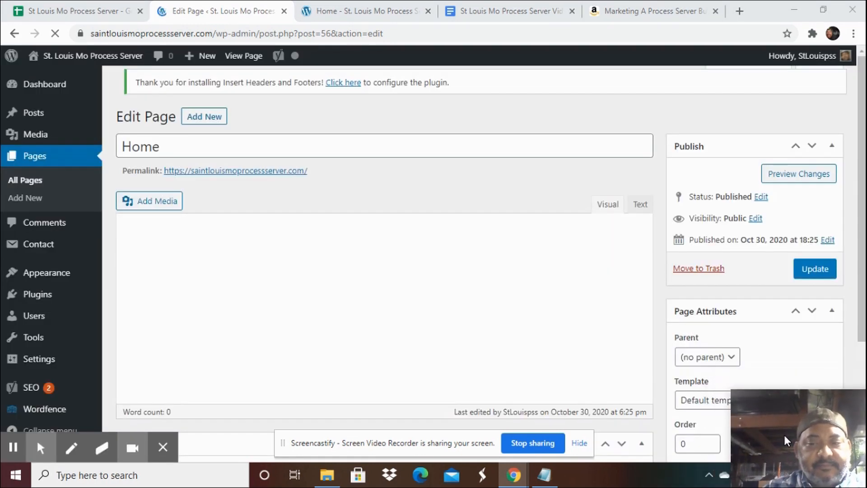
scroll(726, 269, down, 3)
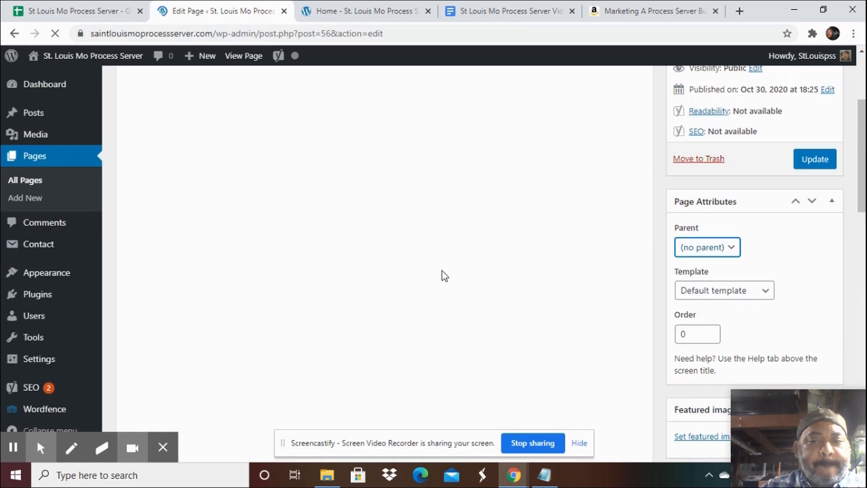
scroll(643, 324, down, 3)
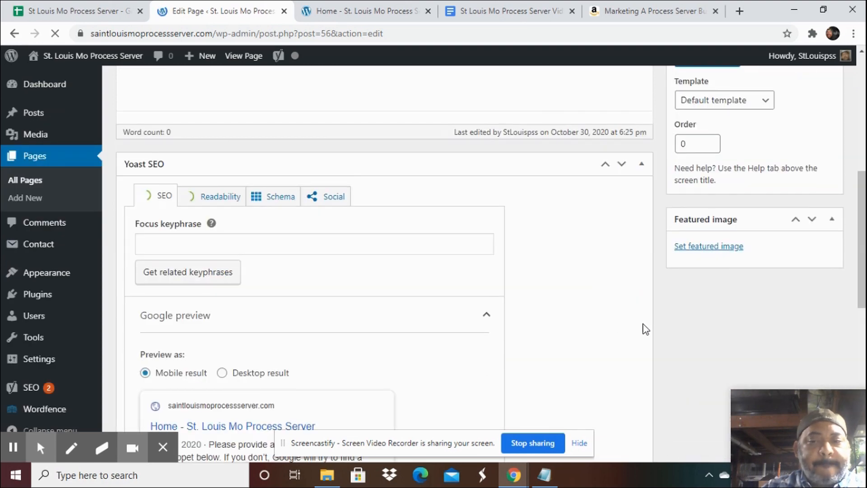
click(716, 248)
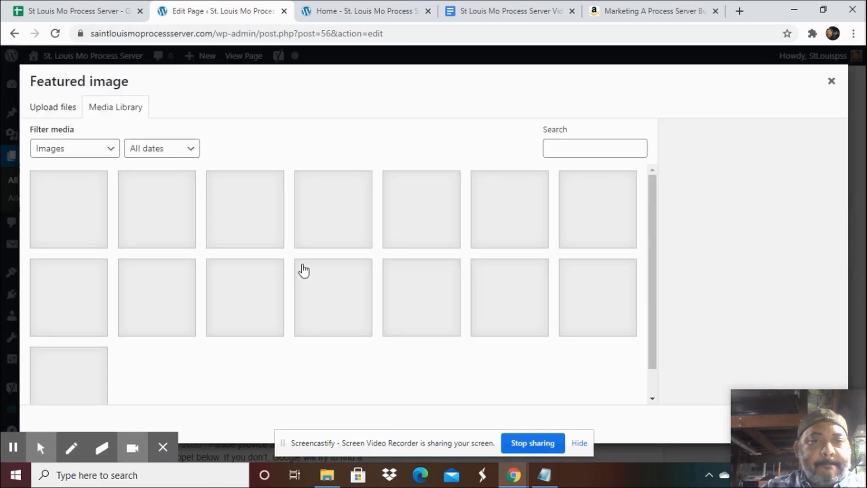
scroll(319, 246, down, 1)
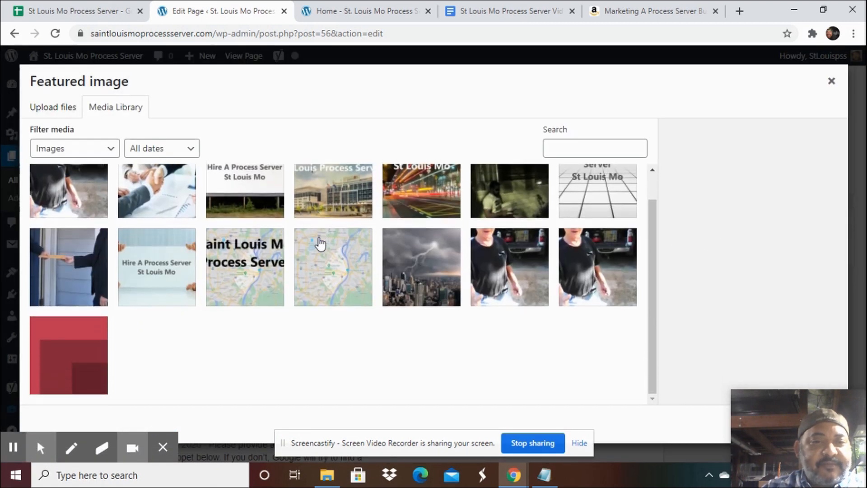
click(238, 260)
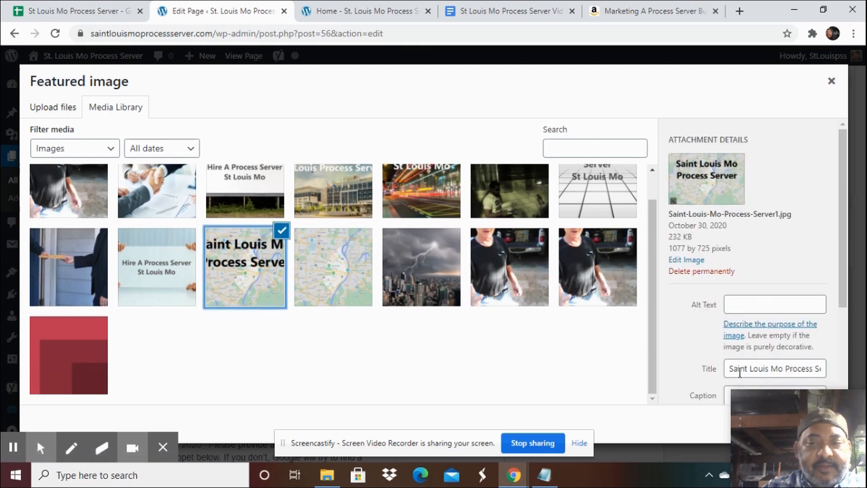
- Fill in the selected image's alt text with "Saint Louis Mo Process Server1", copied from its title
triple_click(743, 371)
right_click(743, 371)
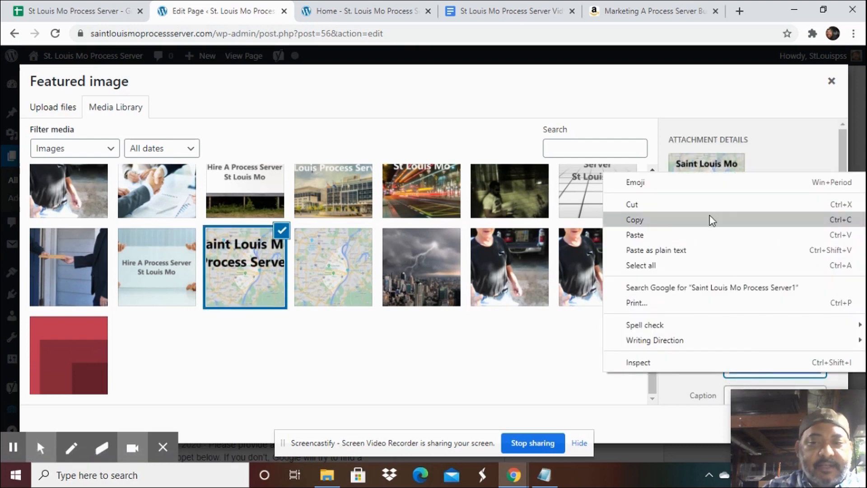
click(680, 221)
click(777, 307)
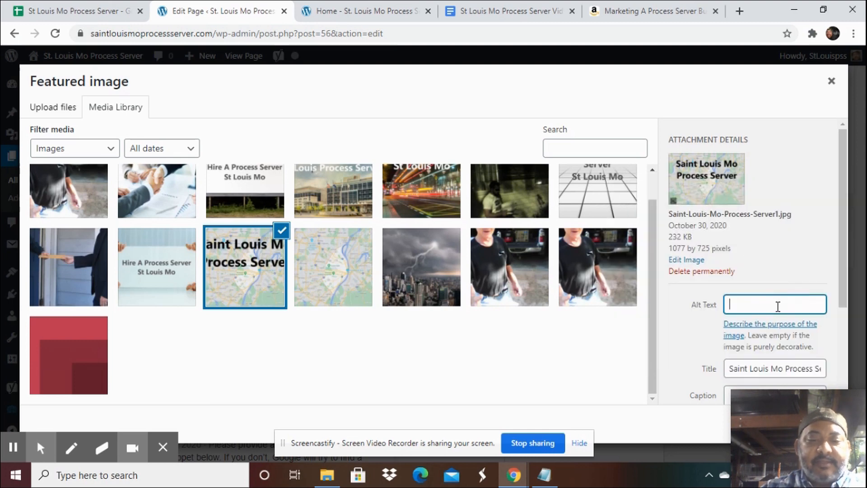
key(ctrl+v)
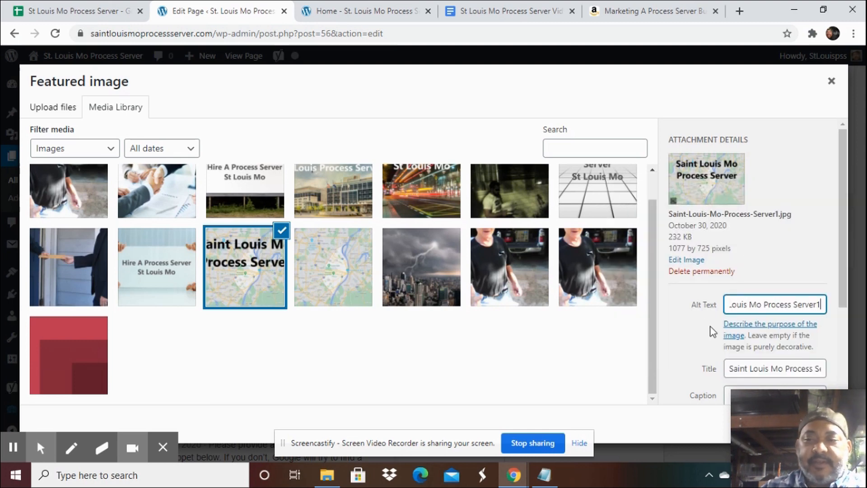
- Set the selected map image as the Home page's featured image
scroll(715, 332, down, 3)
drag(783, 410, 863, 154)
click(796, 431)
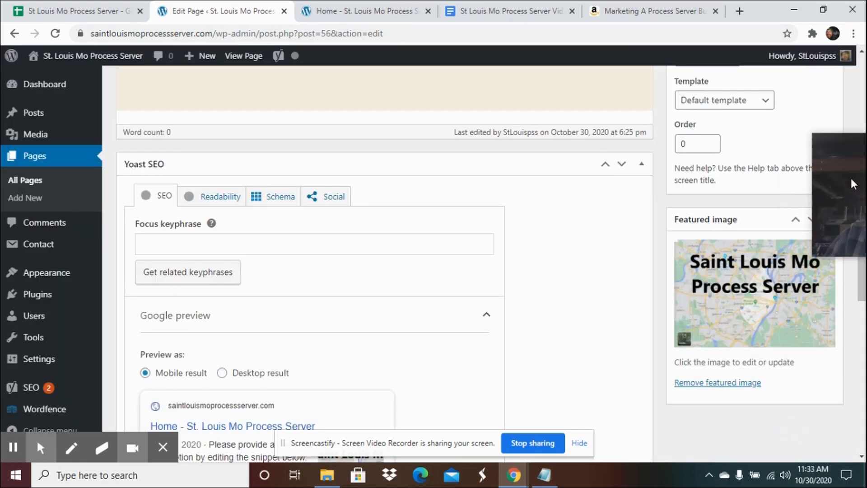
drag(850, 178, 724, 352)
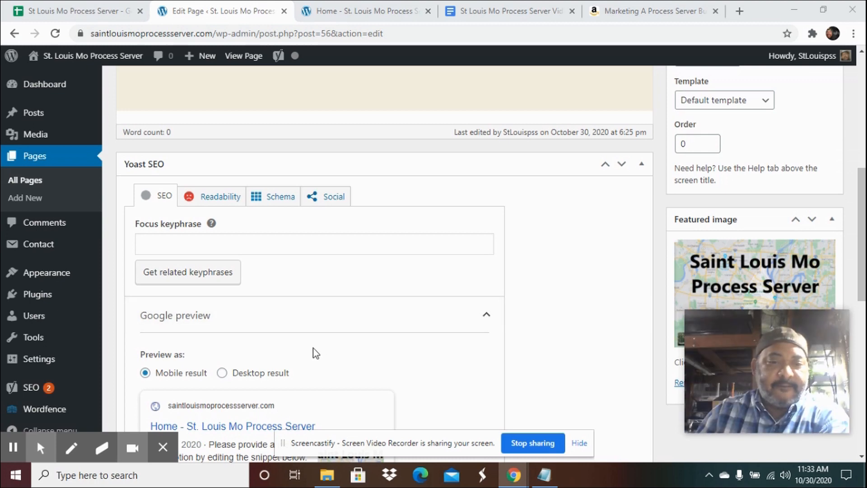
- Compare the Home page's Google preview with the competitor listings in the search results for "st louis mo process server"
scroll(313, 348, down, 4)
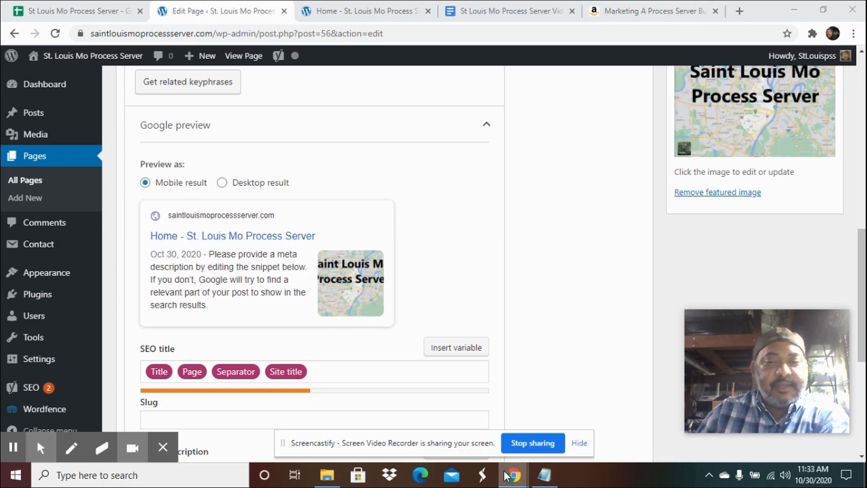
mouse_move(513, 475)
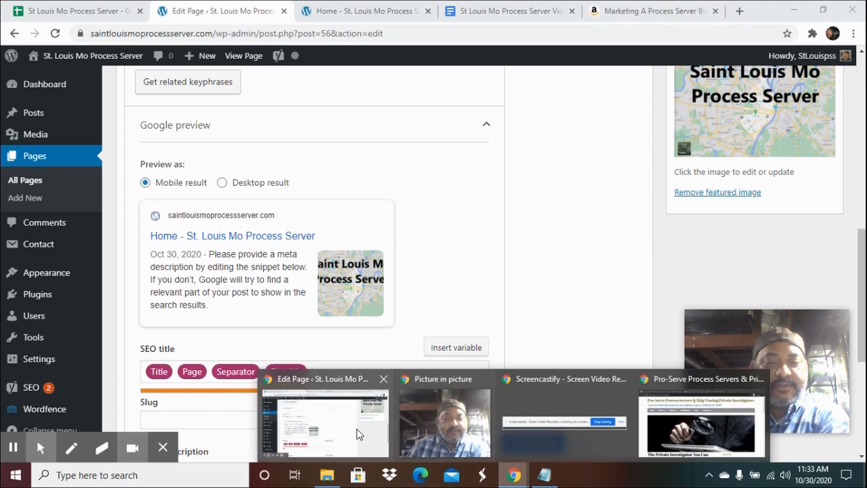
click(694, 424)
click(89, 5)
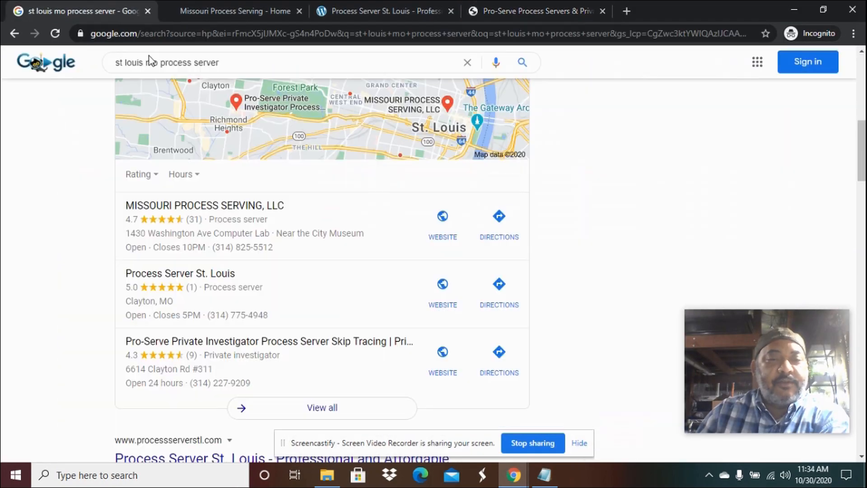
scroll(260, 242, down, 5)
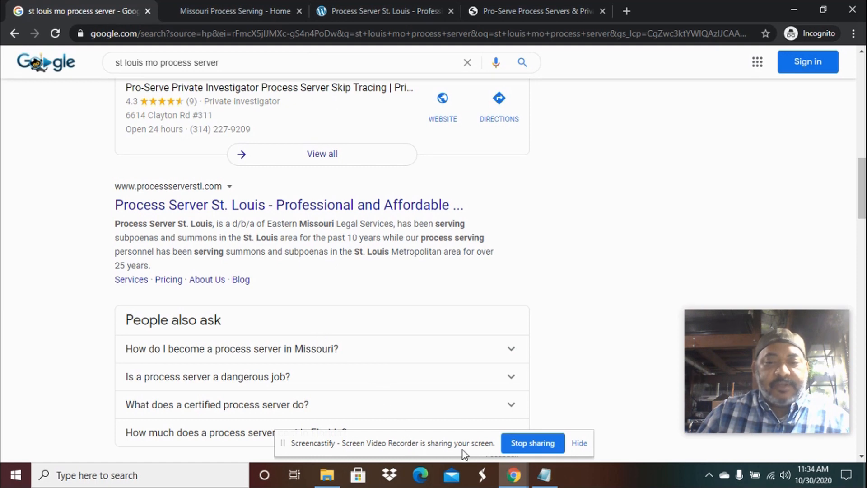
click(513, 474)
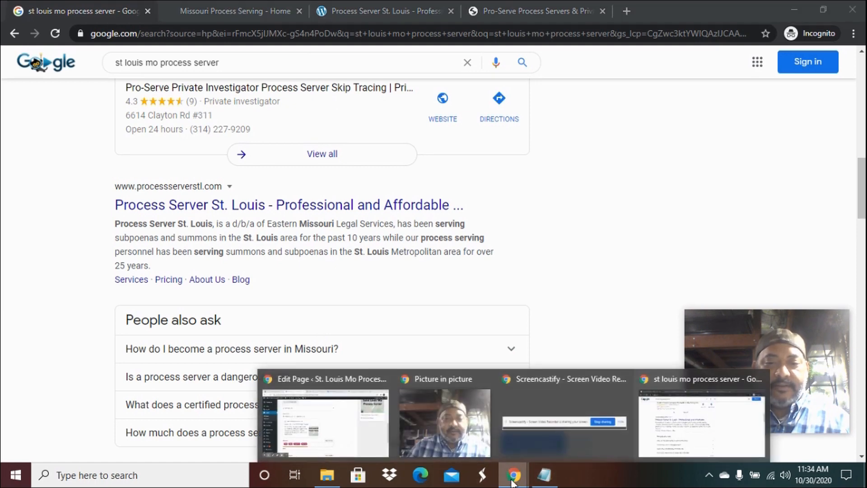
click(363, 428)
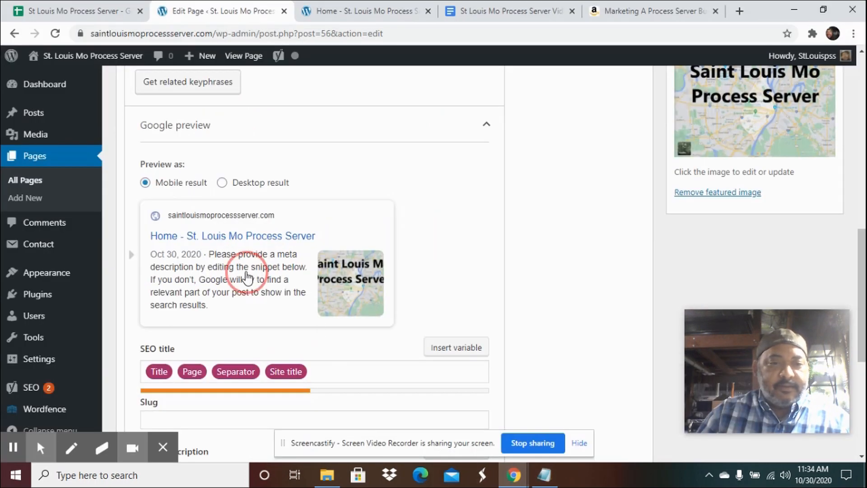
- Paste the copied image title "Saint Louis Mo Process Server1" into the Home page's Yoast meta description
scroll(431, 350, down, 3)
click(431, 344)
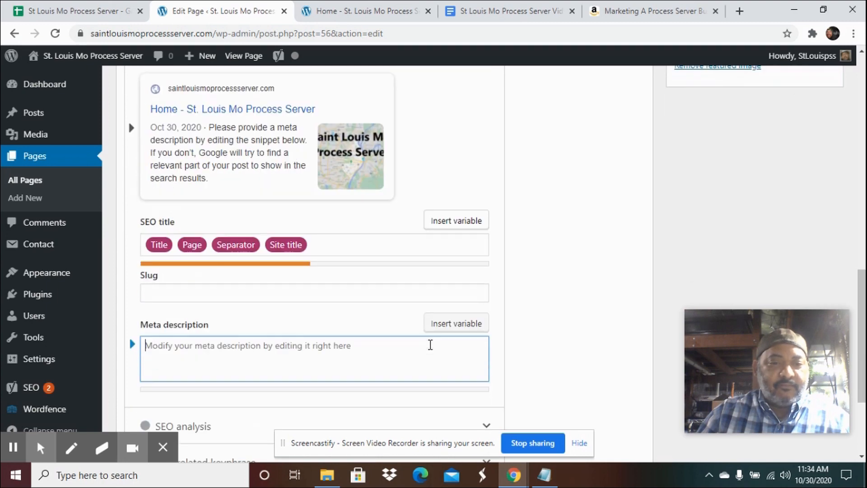
scroll(429, 342, down, 1)
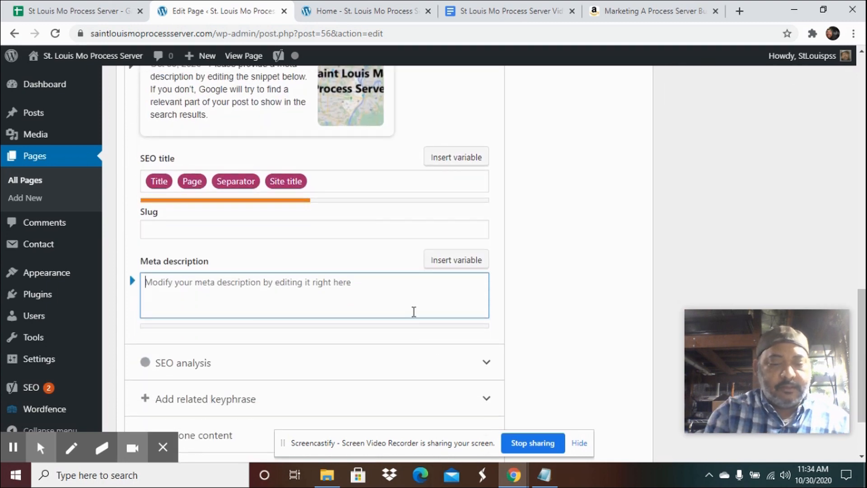
key(ctrl+v)
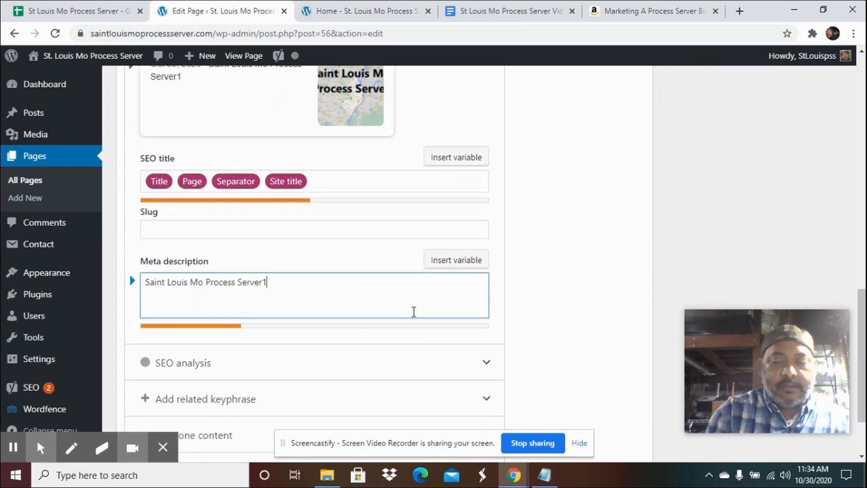
- Remove the trailing 1 from the meta description and add "Hire A" before "Saint Louis Mo Process Server"
key(Left)
key(Left)
key(Left)
key(Left)
key(Left)
key(Left)
key(Left)
key(Left)
key(Left)
key(Left)
key(Left)
key(Left)
key(Left)
key(Left)
key(Left)
key(Left)
key(Left)
key(Left)
key(Left)
key(Left)
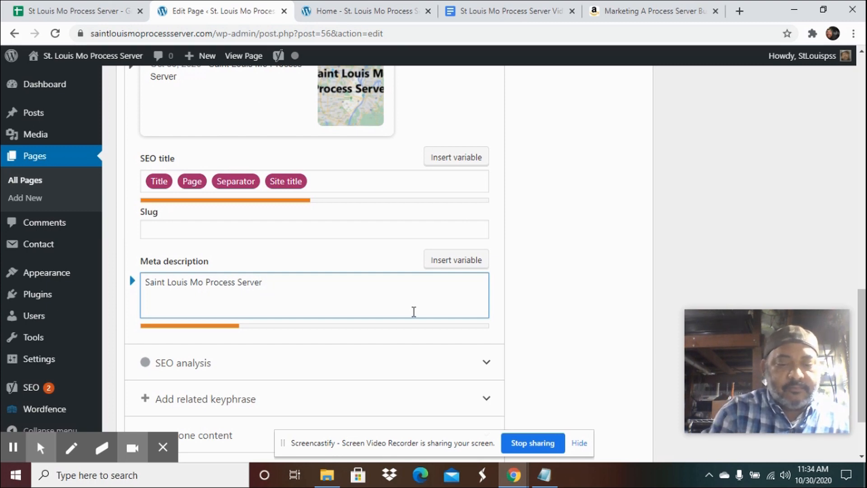
text(Hire a)
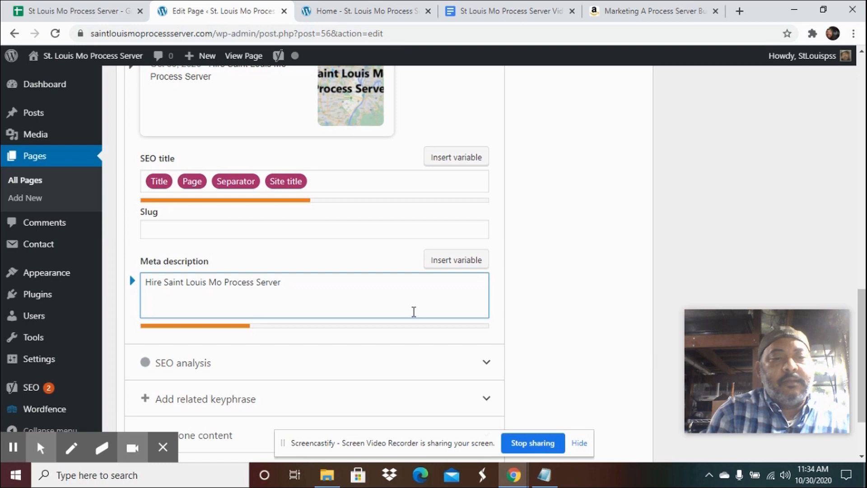
key(BackSpace)
text(A)
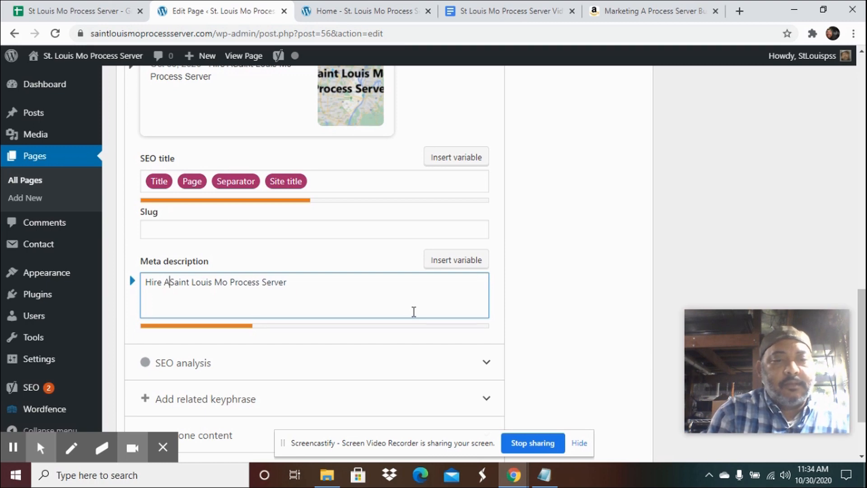
- Extend the meta description after "Hire A Saint Louis Mo Process Server" with ". We serve small claims, divorce papers, restraining orders, evictions"
key(Right)
key(Right)
key(Right)
key(Right)
key(Right)
key(Right)
key(Right)
key(Right)
key(Right)
key(Right)
key(Right)
key(Right)
key(Right)
key(Right)
key(Right)
key(Right)
key(Right)
key(Right)
key(Right)
key(Right)
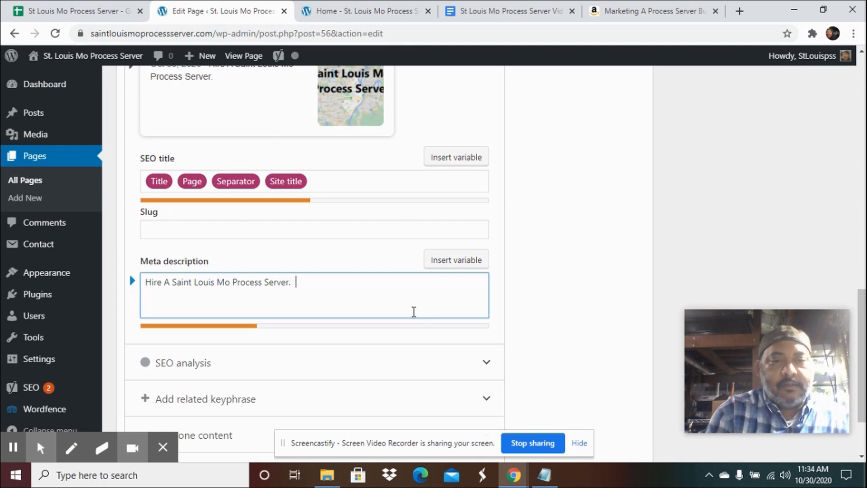
text(WE)
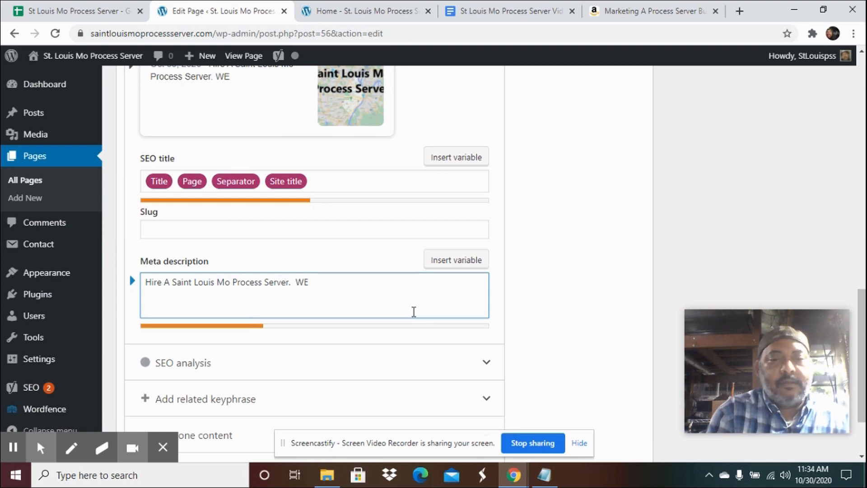
text(serve )
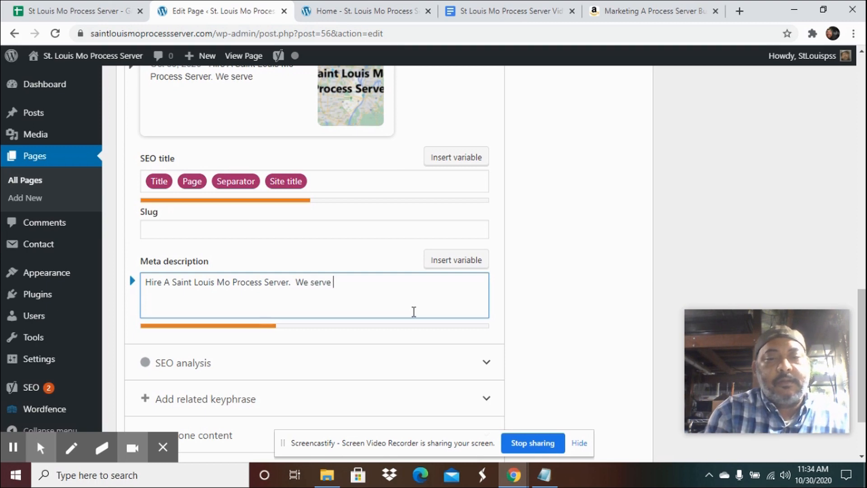
text(small claims)
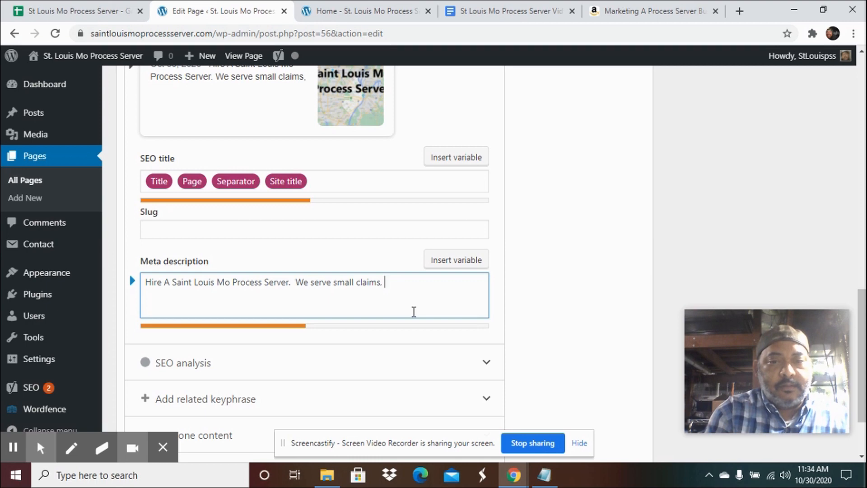
text(, divorce papers, res)
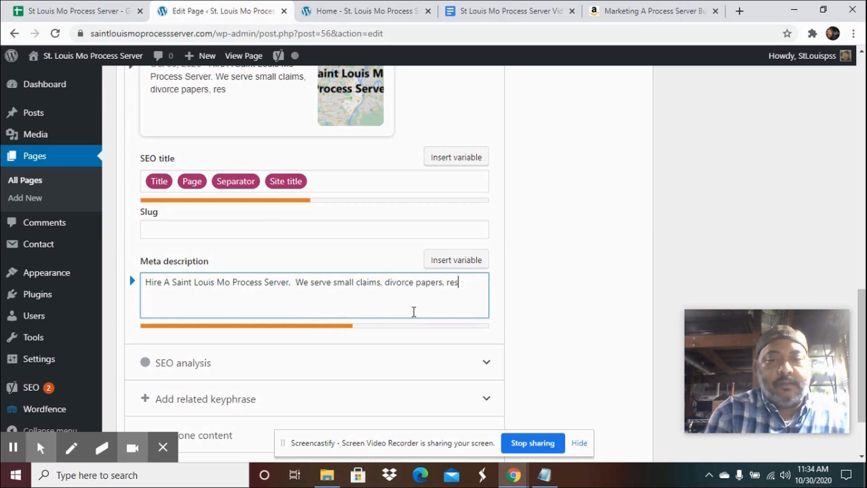
text(trainingorders)
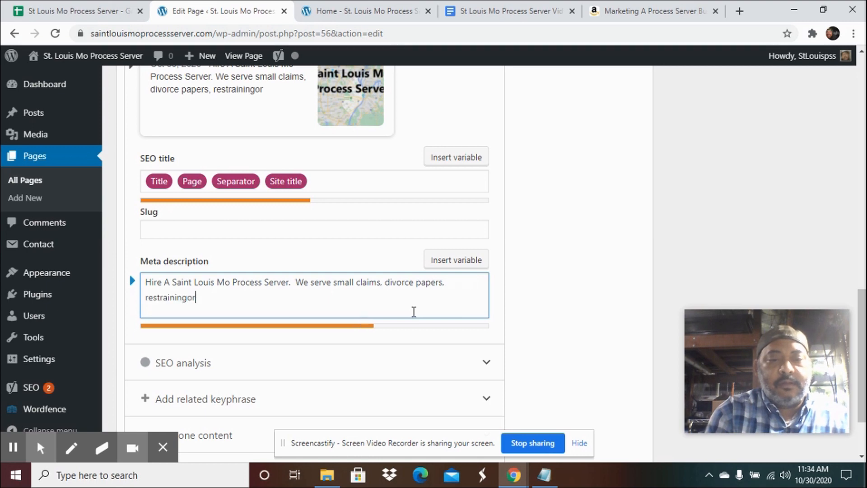
key(BackSpace)
key(BackSpace)
key(BackSpace)
key(BackSpace)
key(BackSpace)
key(BackSpace)
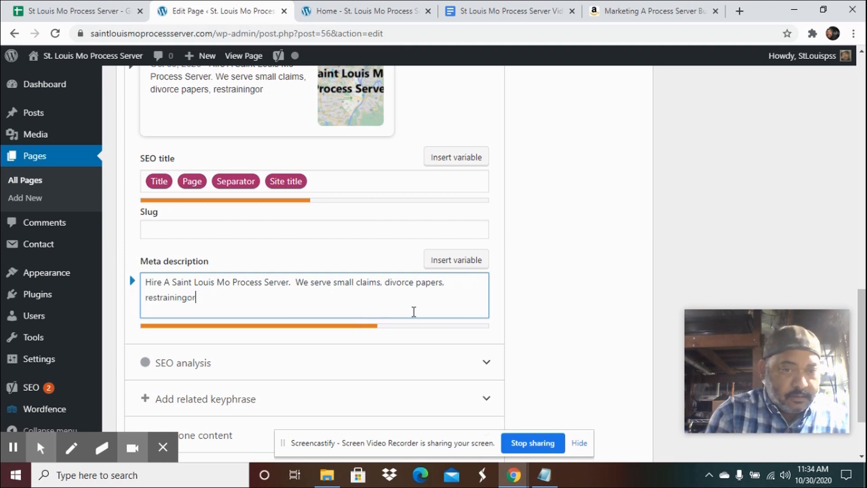
text(orders, evictions)
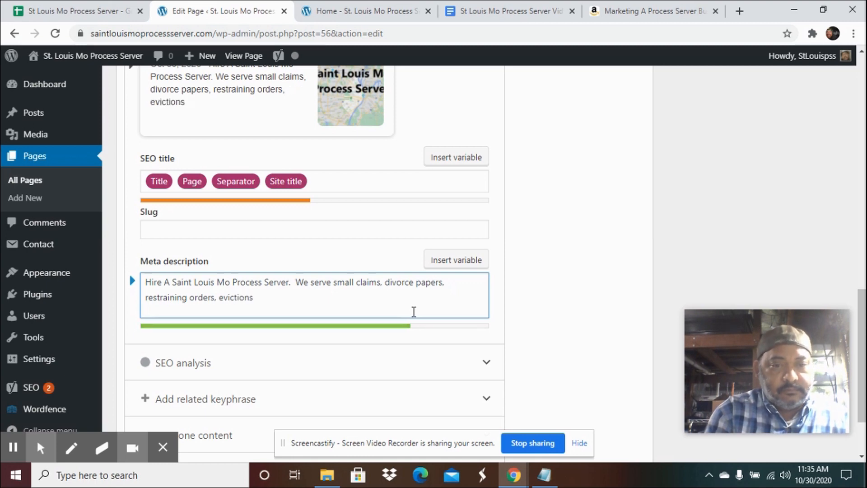
- Update the Home page to save its new meta description
scroll(624, 208, up, 4)
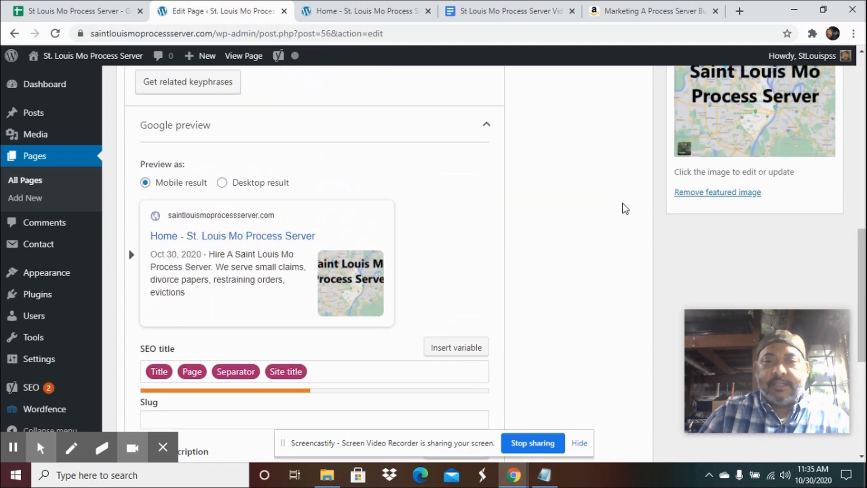
scroll(625, 208, up, 8)
click(817, 161)
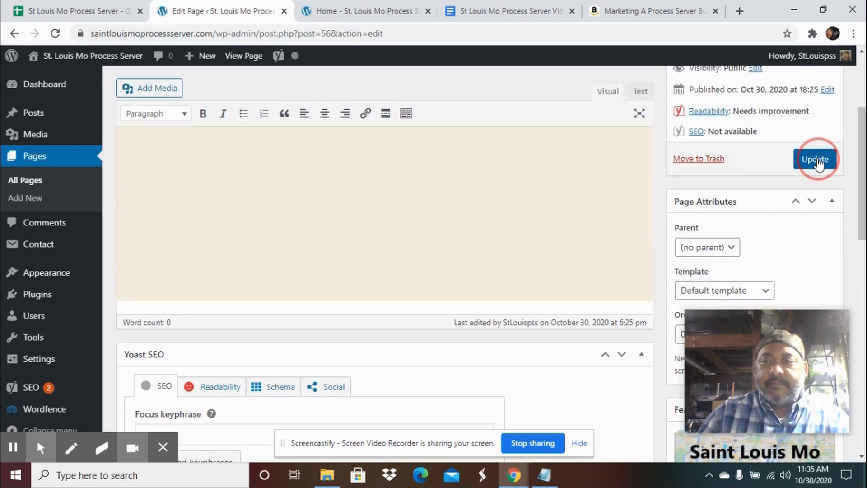
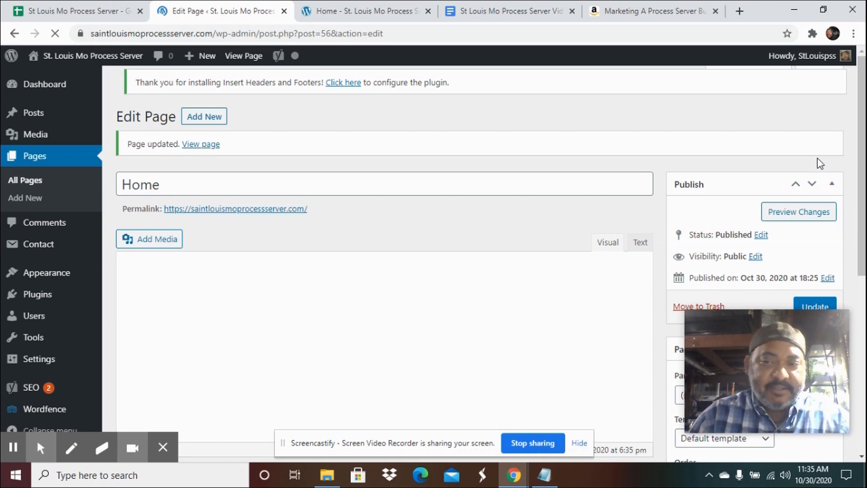
drag(736, 354, 744, 437)
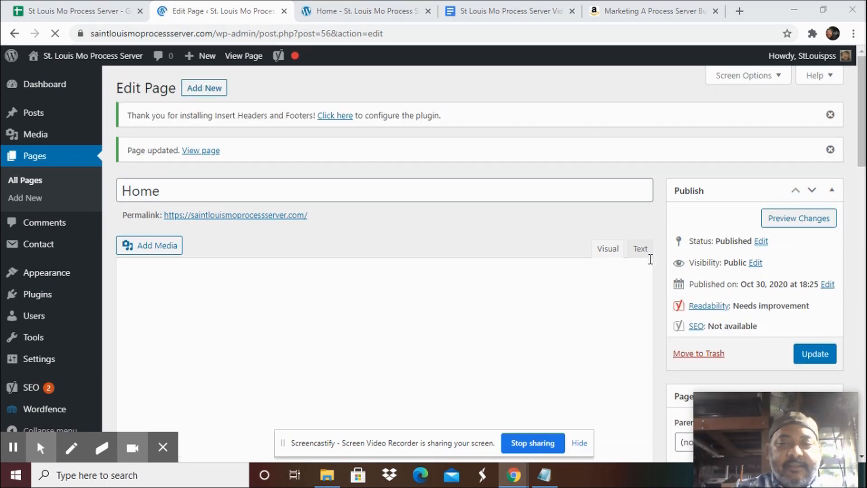
scroll(443, 217, down, 1)
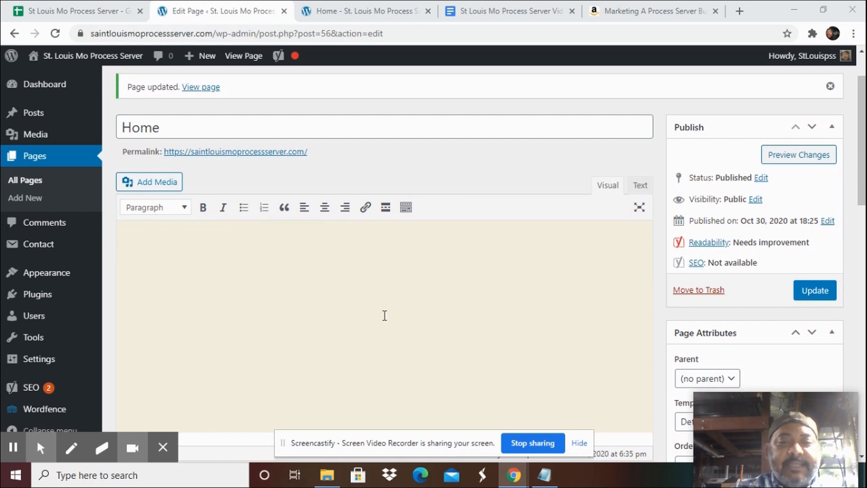
- In the Google Docs file, copy the article "Who A Saint Louis Mo Process Server Can Help You" from its heading through the closing paragraph
click(503, 11)
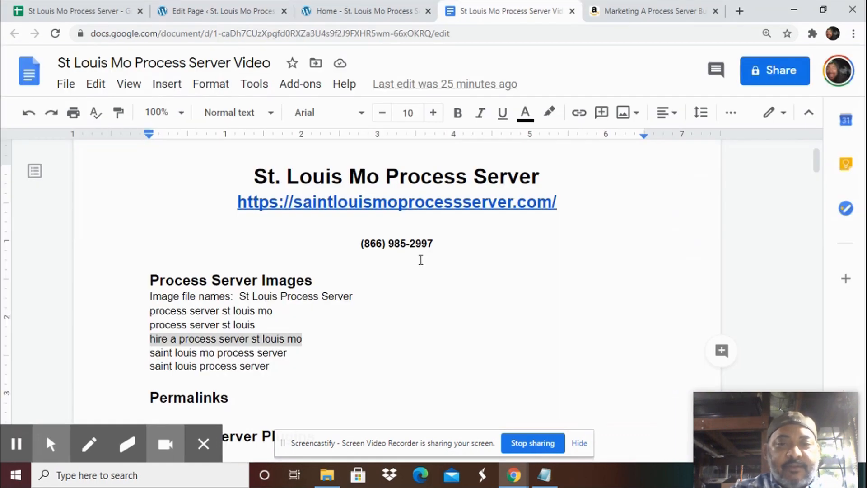
scroll(420, 260, down, 15)
scroll(420, 259, down, 2)
scroll(420, 260, up, 6)
scroll(420, 259, down, 3)
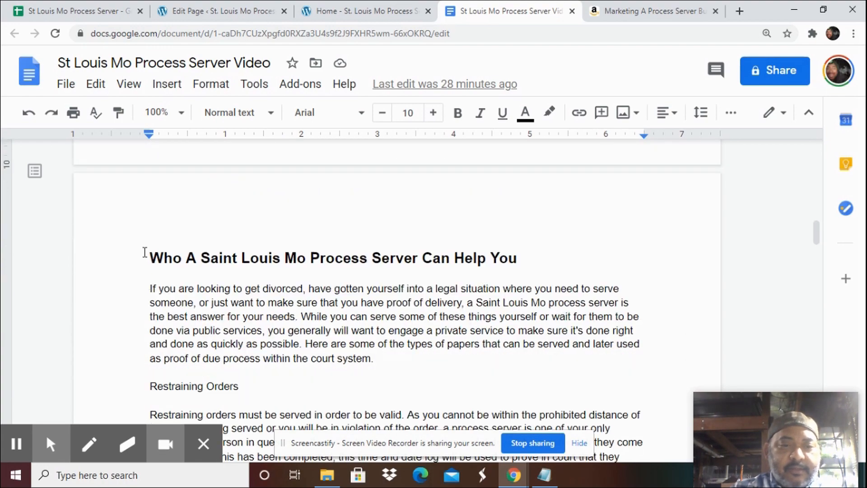
drag(145, 252, 167, 330)
drag(218, 413, 305, 402)
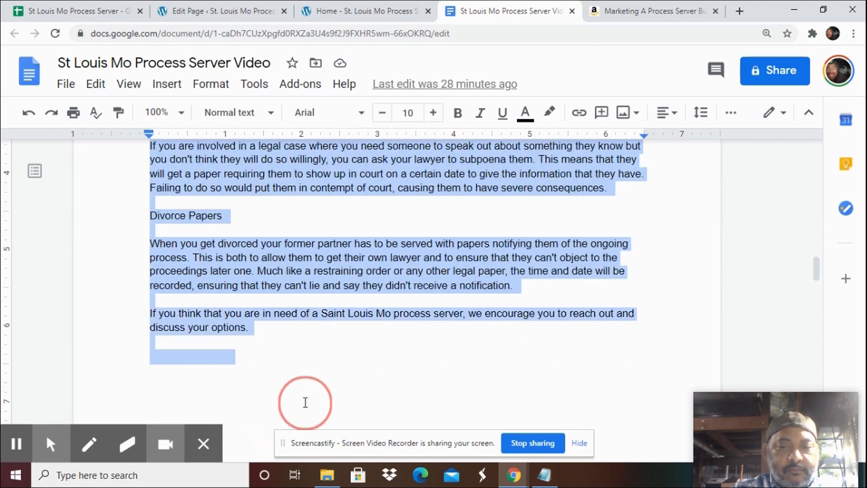
drag(305, 402, 255, 200)
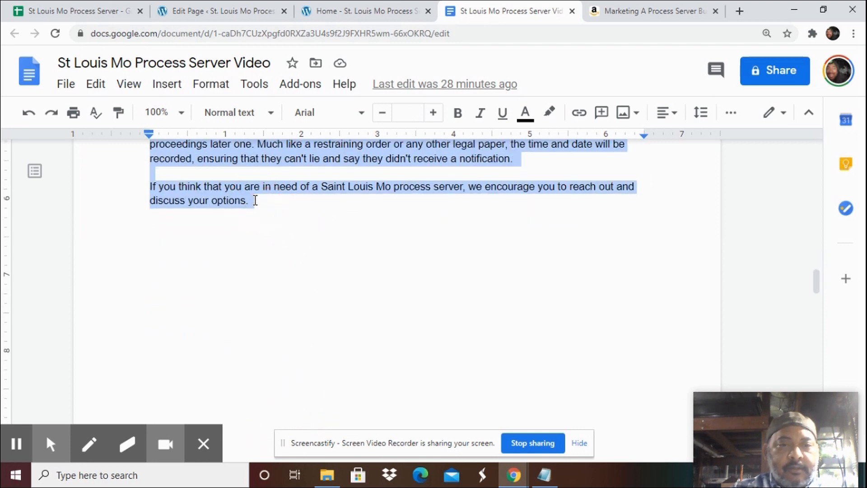
right_click(251, 156)
click(295, 133)
- Paste the copied article into the Home page's content in the WordPress editor and review it
click(203, 11)
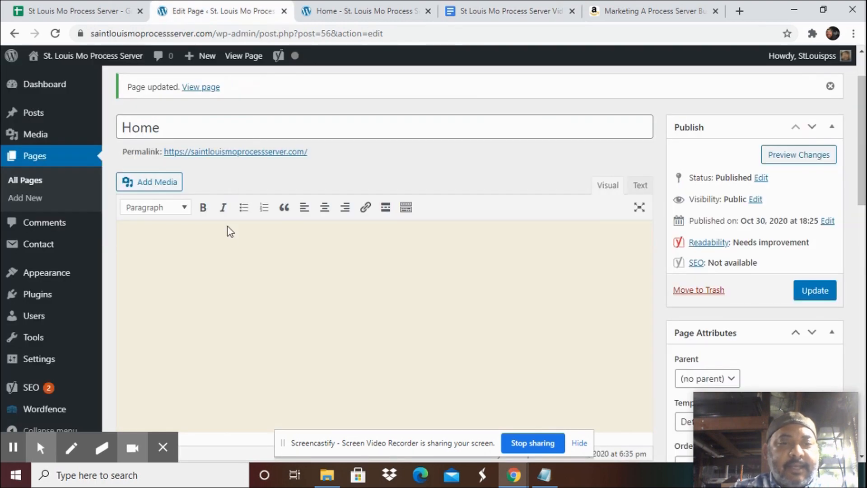
click(197, 298)
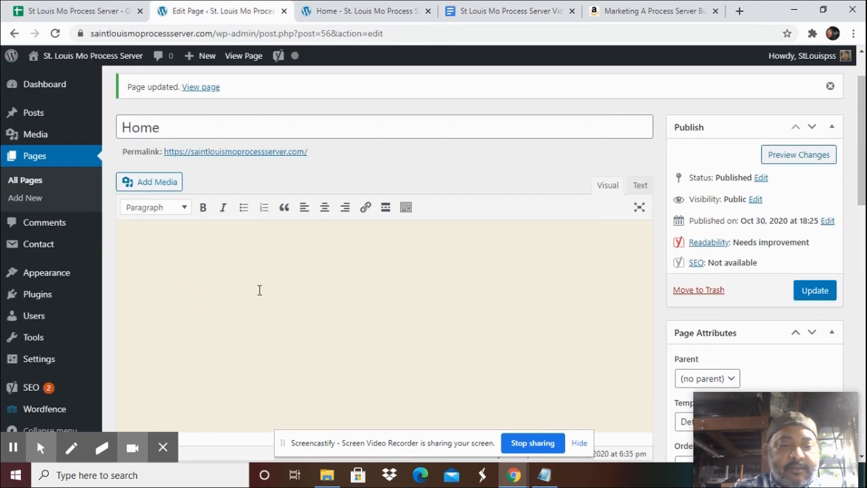
key(ctrl+v)
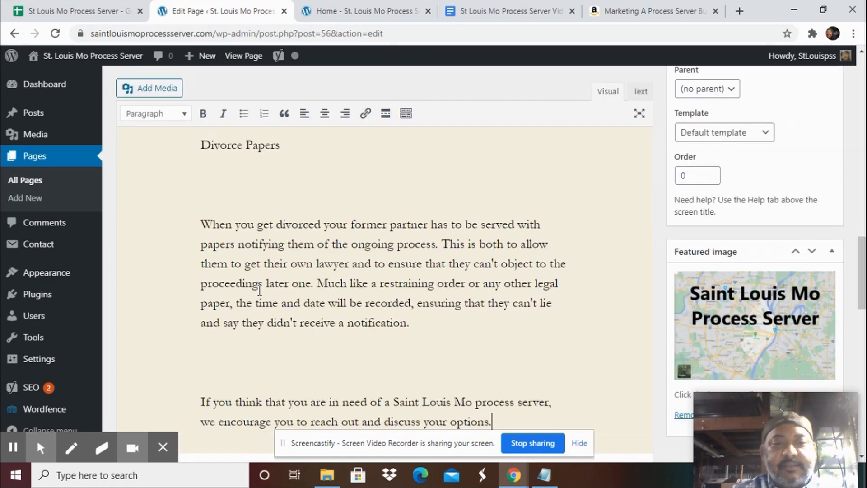
scroll(377, 246, up, 5)
scroll(378, 248, up, 10)
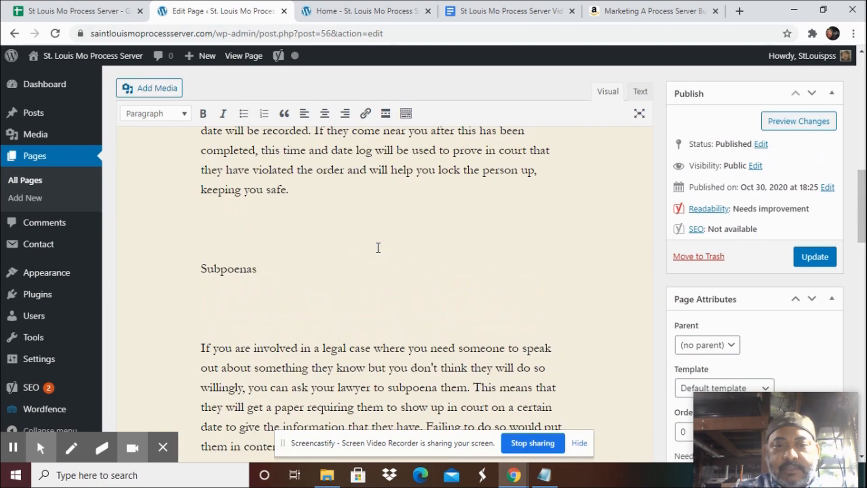
scroll(378, 247, up, 6)
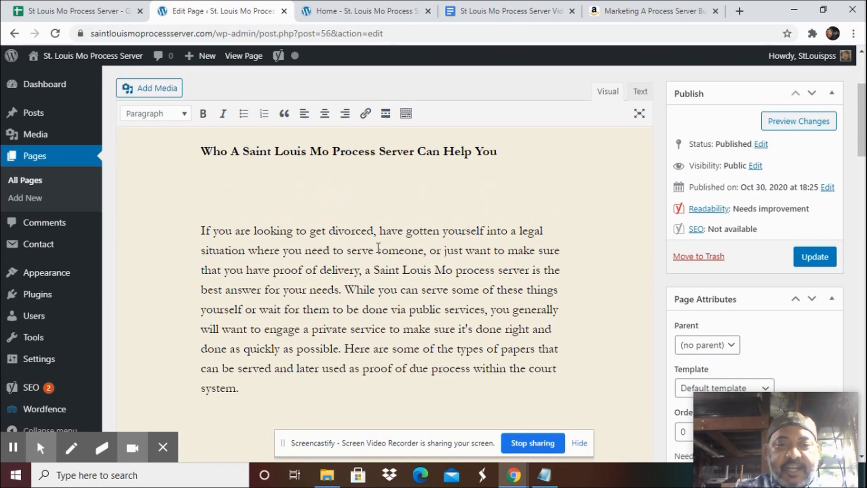
scroll(379, 251, down, 5)
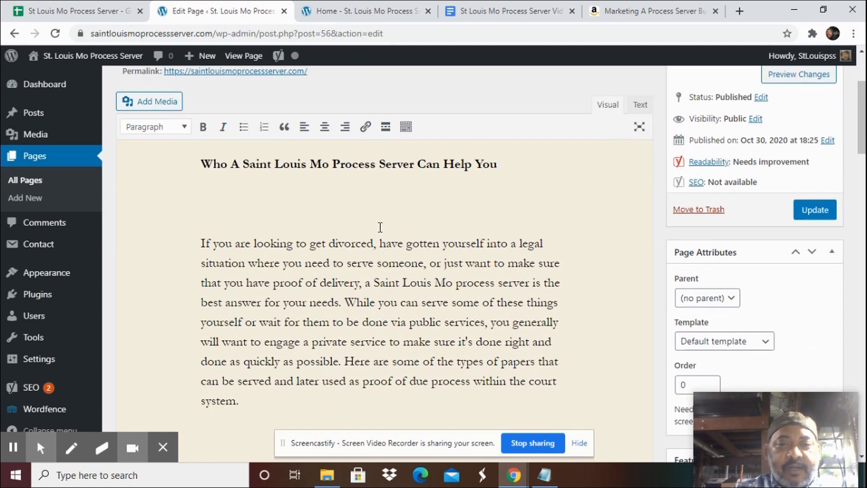
- Try Heading 4 on the article's "Restraining Orders" line and return it to Paragraph style
click(409, 165)
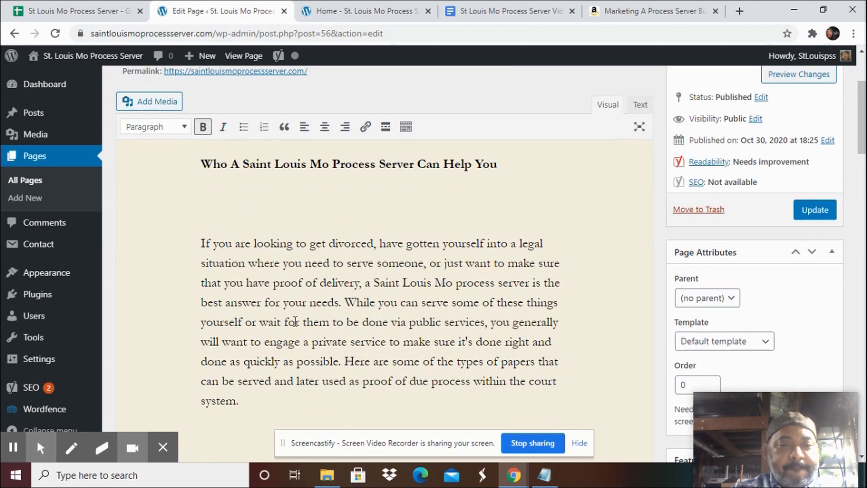
scroll(248, 320, down, 4)
click(287, 290)
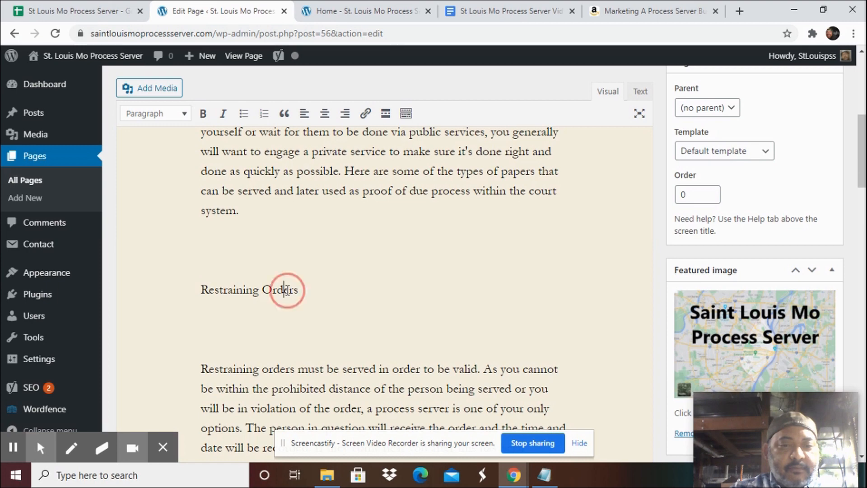
click(165, 118)
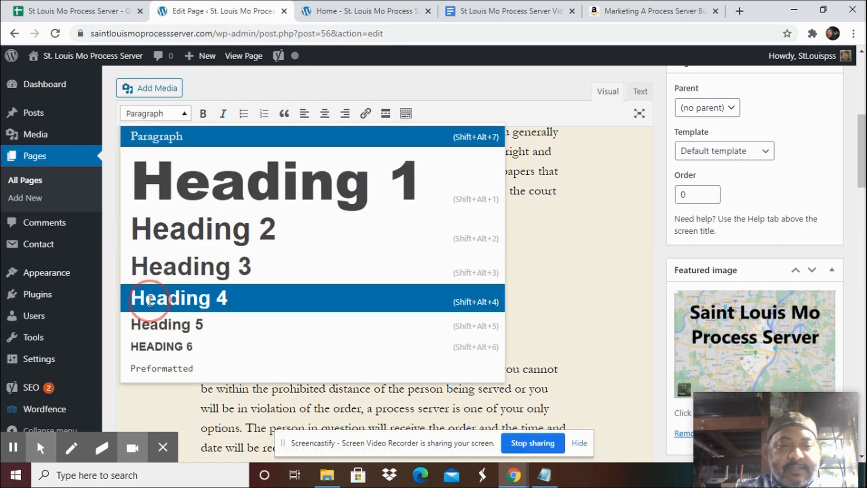
click(150, 305)
click(163, 118)
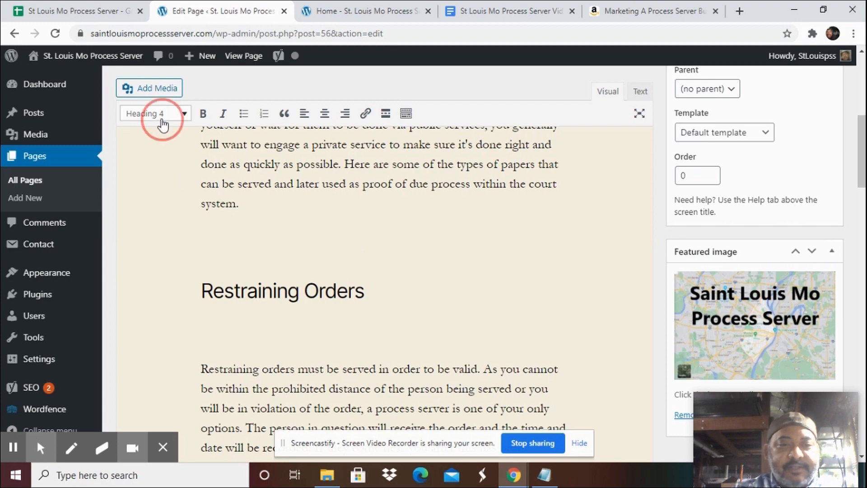
click(168, 136)
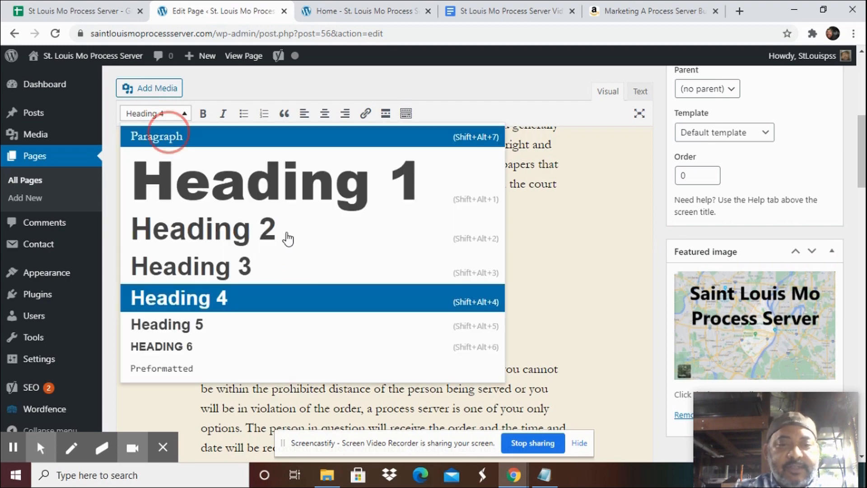
- Review the article and Google preview, update the Home page, and switch to the live site's Home page
scroll(569, 291, up, 6)
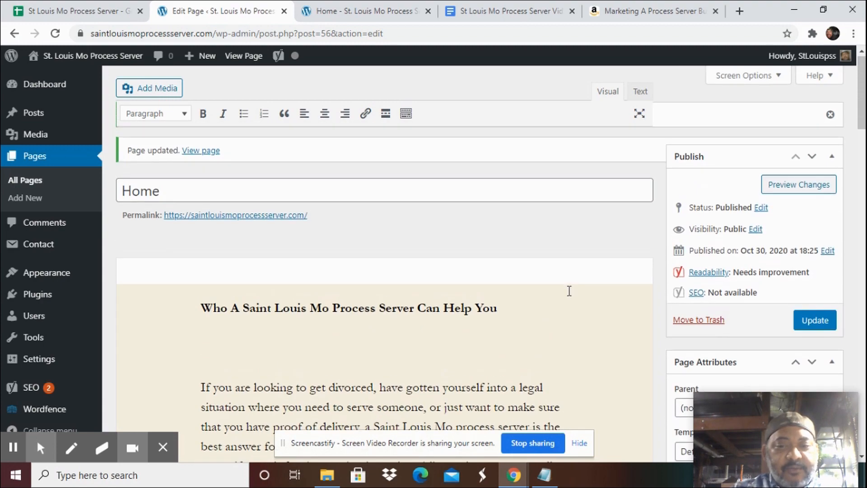
scroll(569, 290, down, 3)
scroll(568, 290, up, 3)
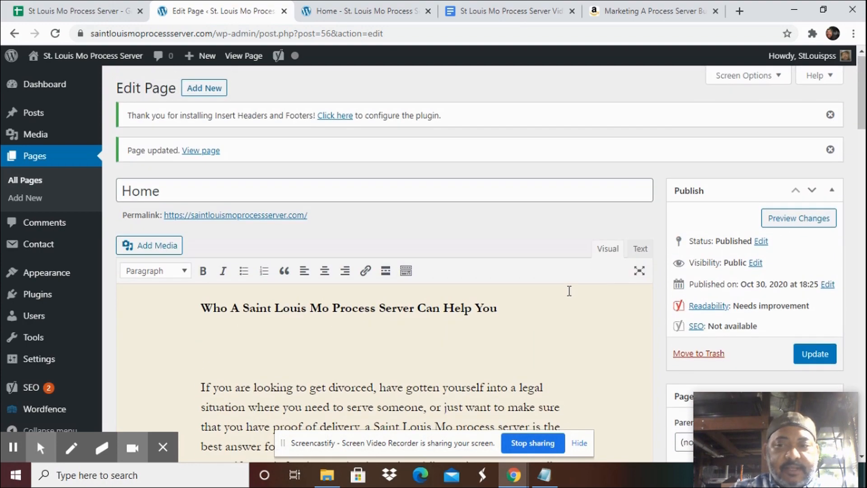
scroll(569, 291, down, 10)
scroll(569, 291, down, 20)
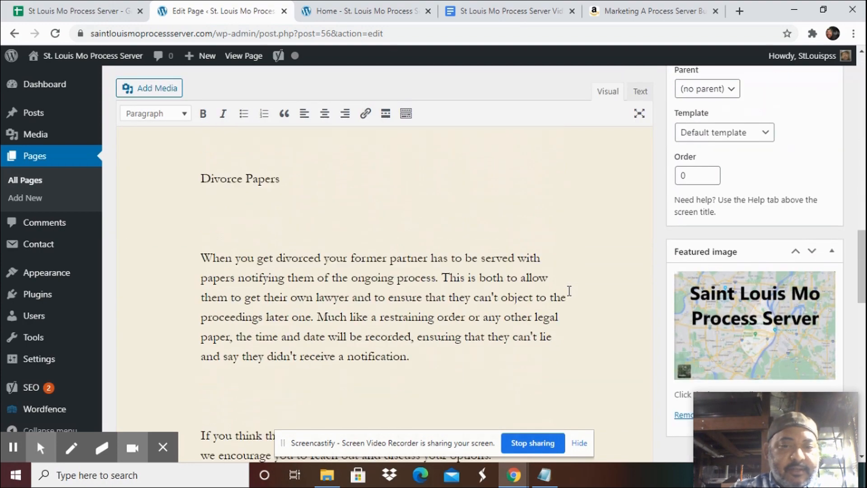
scroll(568, 296, down, 5)
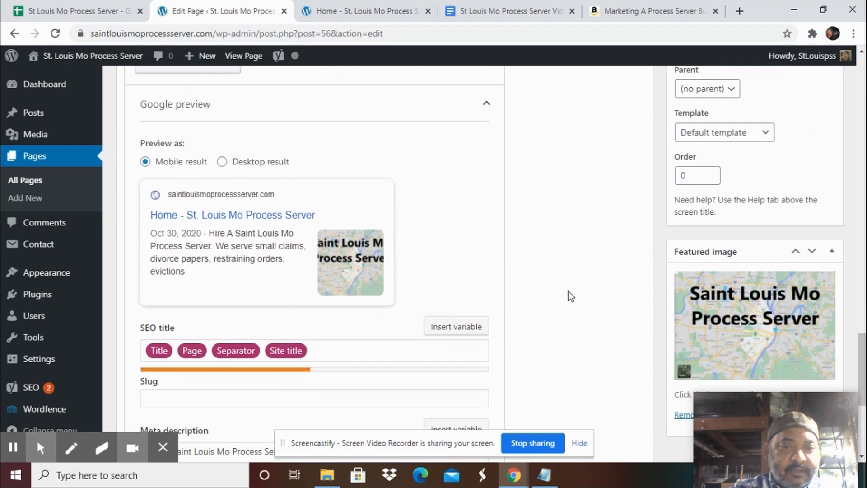
scroll(568, 291, up, 15)
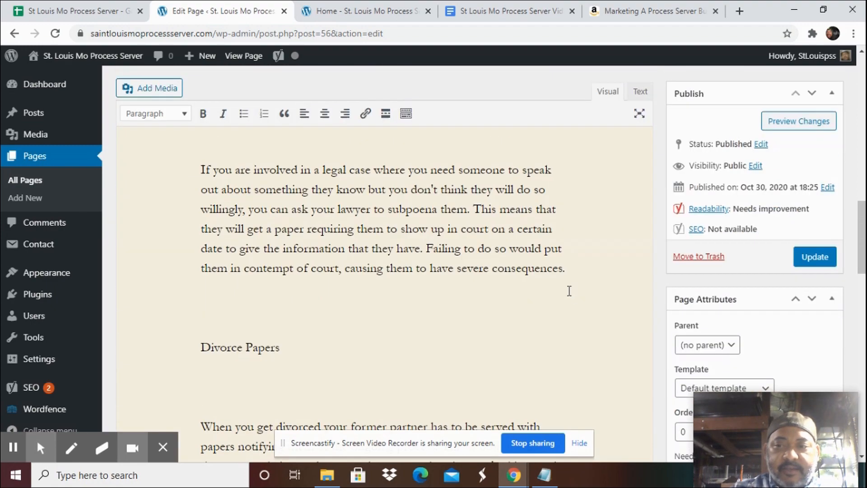
click(813, 257)
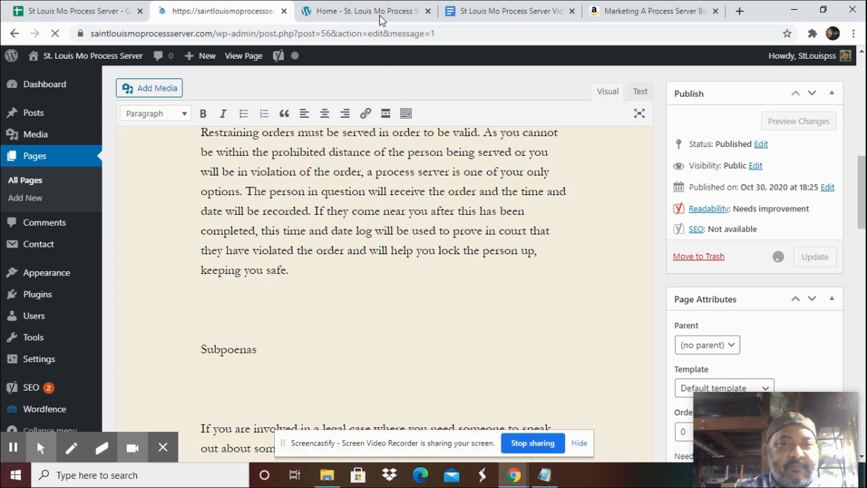
click(351, 15)
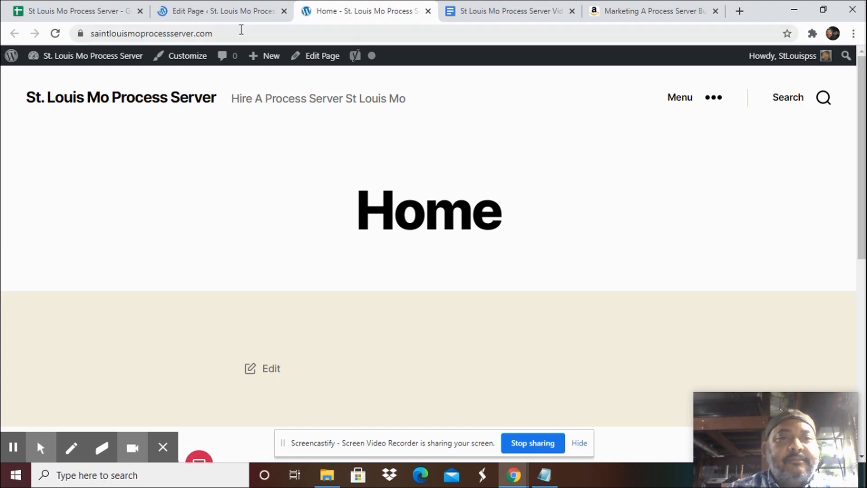
- Reload the live Home page and review it from the map image and article down to the footer's address block
click(210, 11)
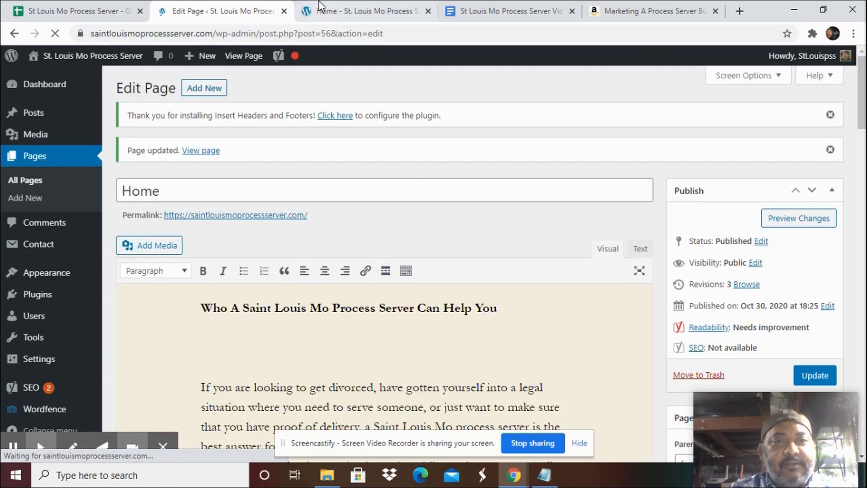
click(354, 14)
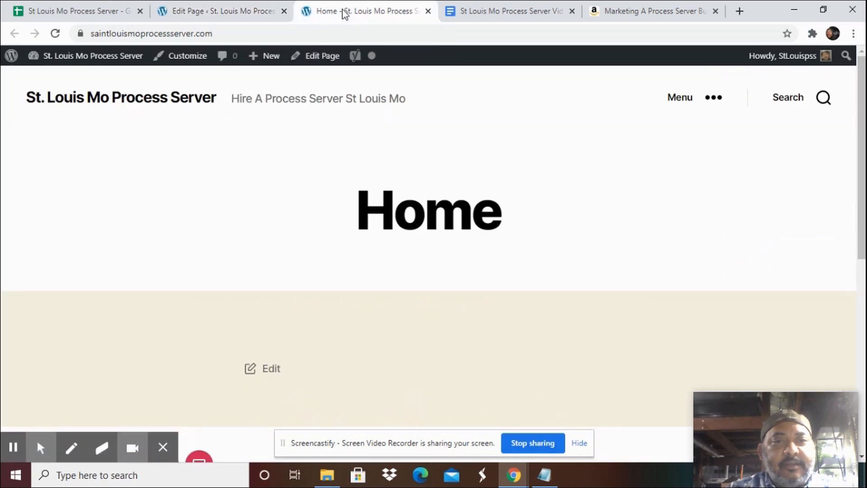
click(55, 33)
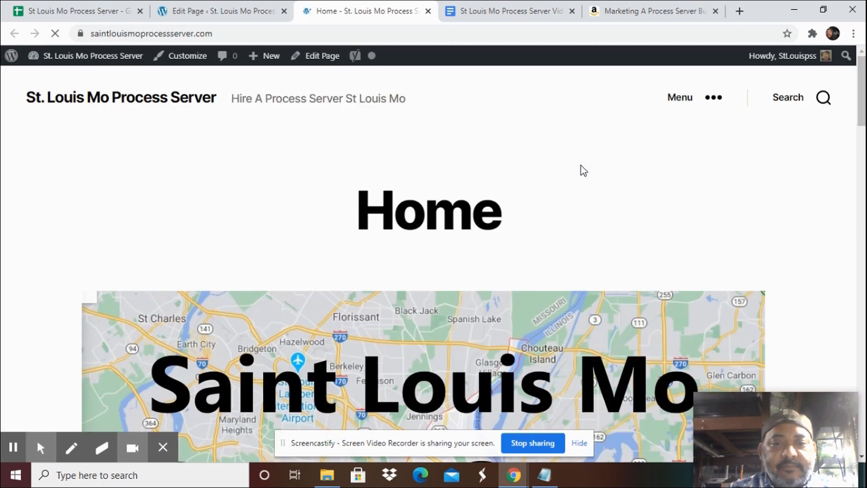
scroll(581, 171, down, 6)
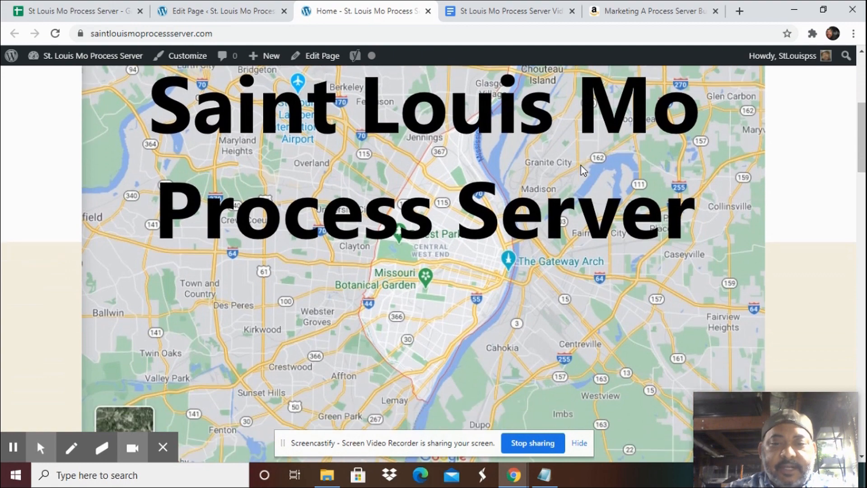
scroll(581, 166, down, 15)
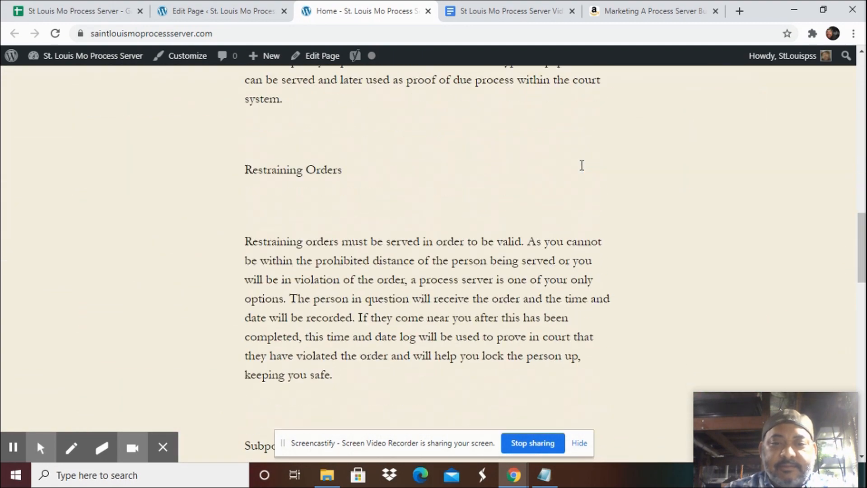
scroll(581, 165, down, 18)
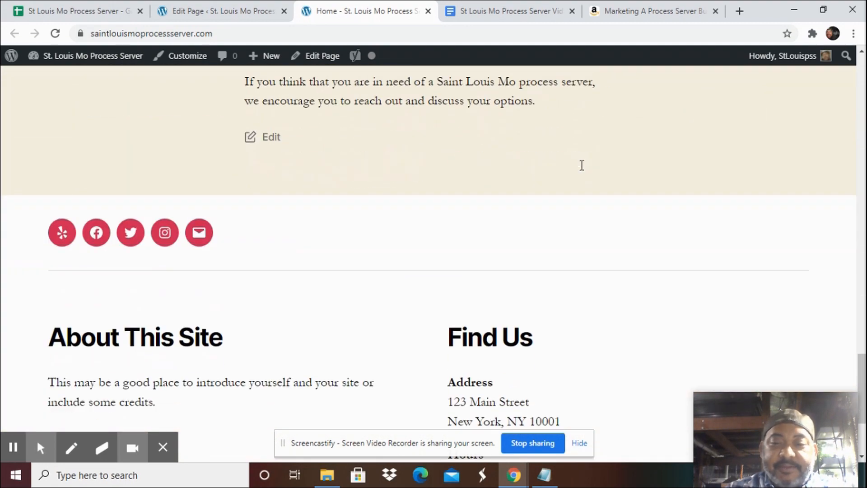
scroll(581, 166, down, 2)
scroll(581, 166, down, 3)
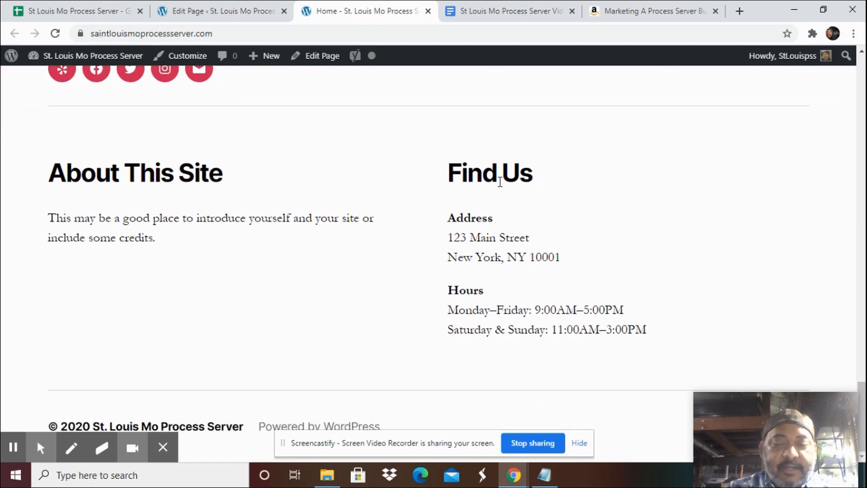
drag(450, 218, 576, 268)
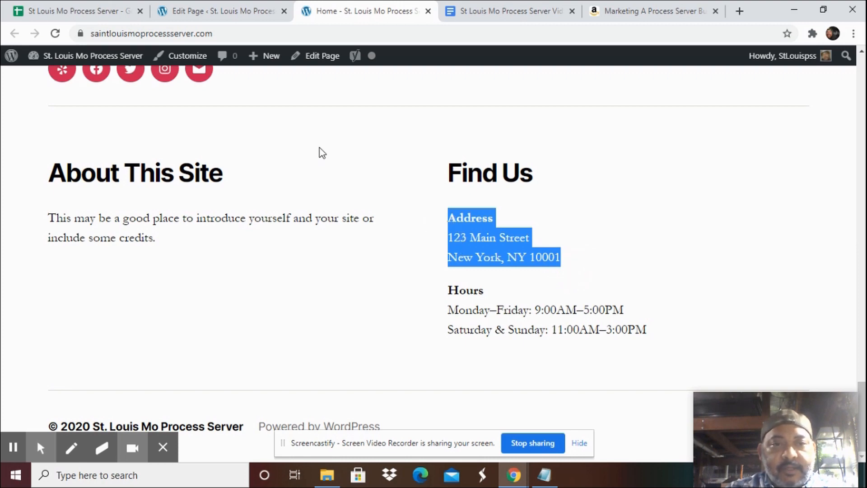
- Open the site's widgets and examine the "About This Site" text in Footer #1 and the "Find Us" text in Footer #2
mouse_move(63, 60)
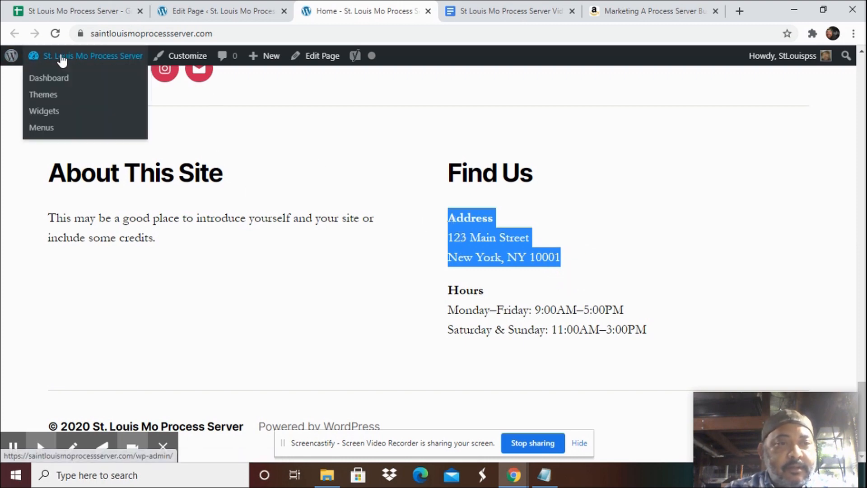
click(53, 116)
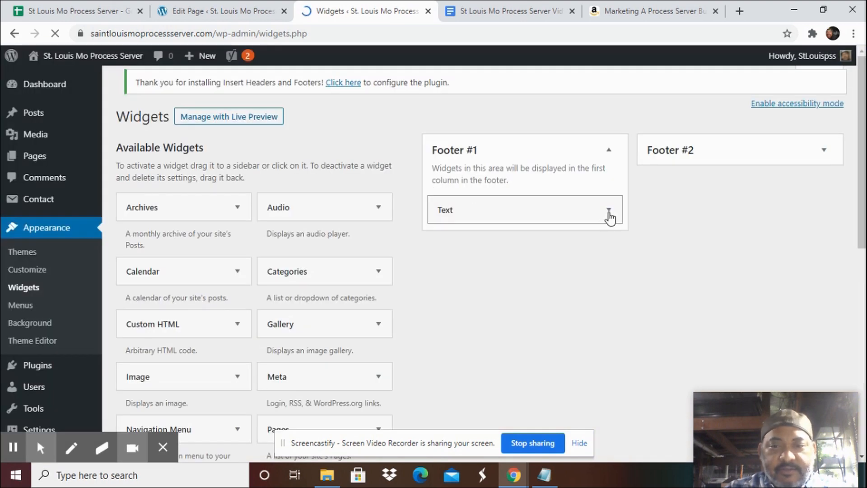
click(607, 215)
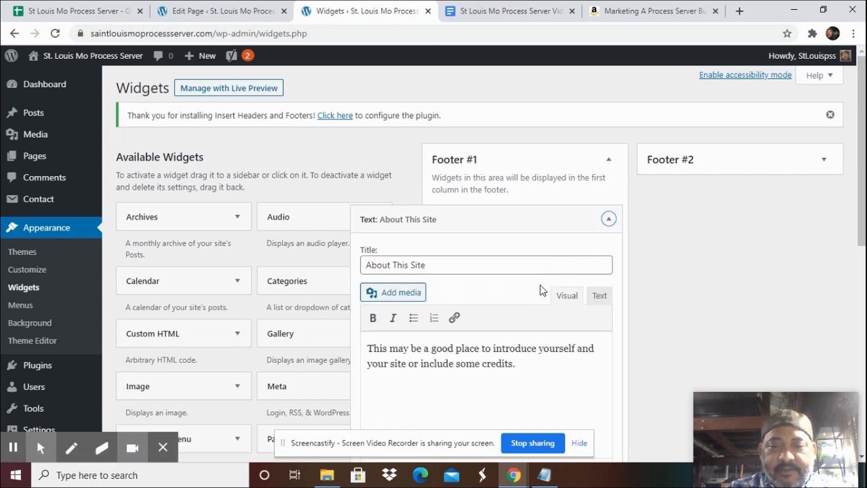
click(824, 159)
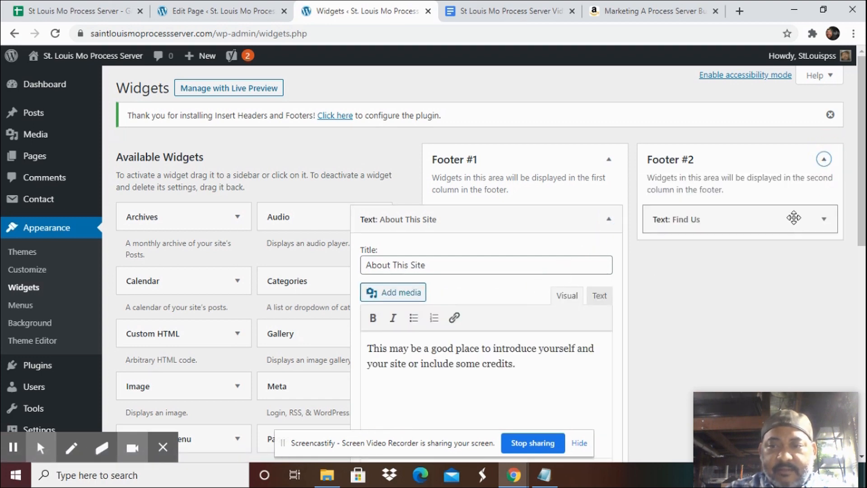
click(794, 225)
scroll(723, 305, down, 3)
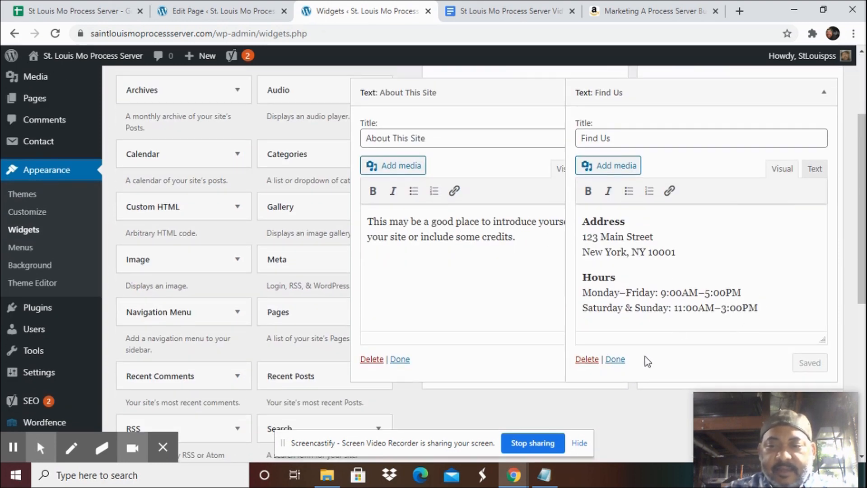
click(614, 360)
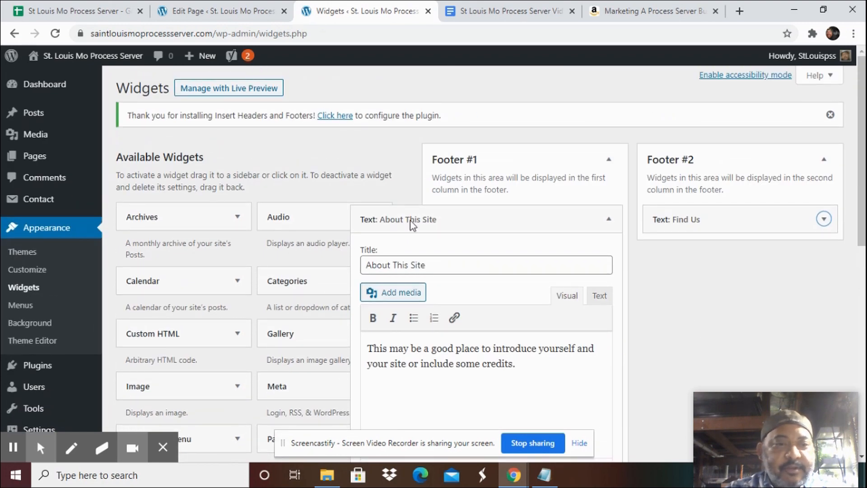
- Start a new contact form and title it "Process Server Order Form"
mouse_move(49, 203)
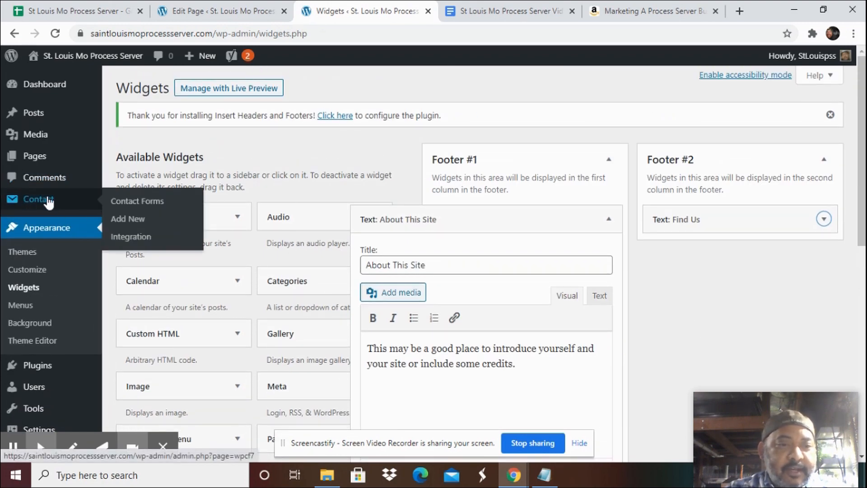
click(136, 219)
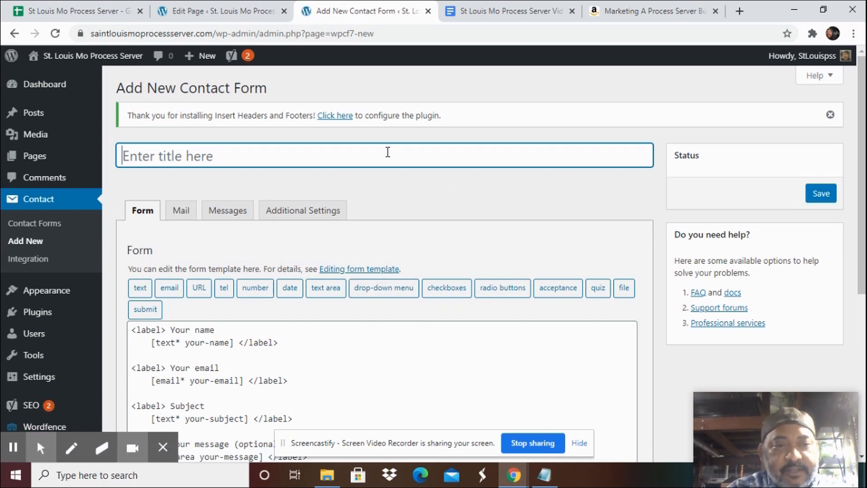
text(Proce)
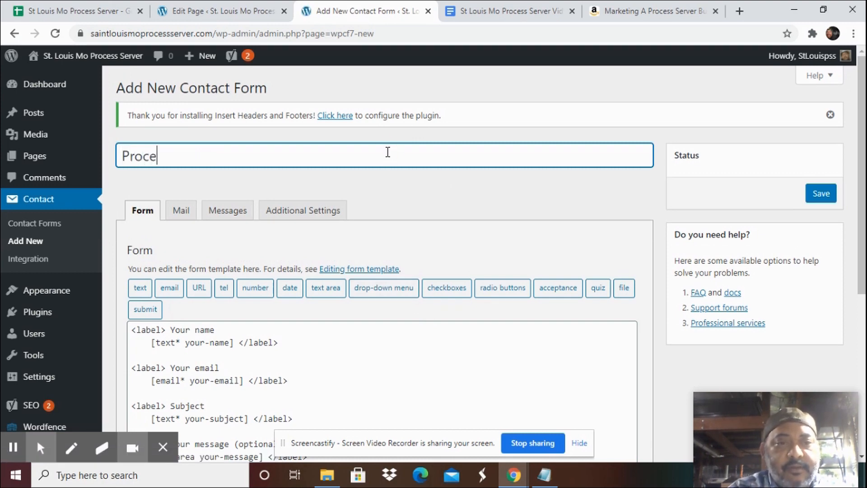
text(ss Server Ord)
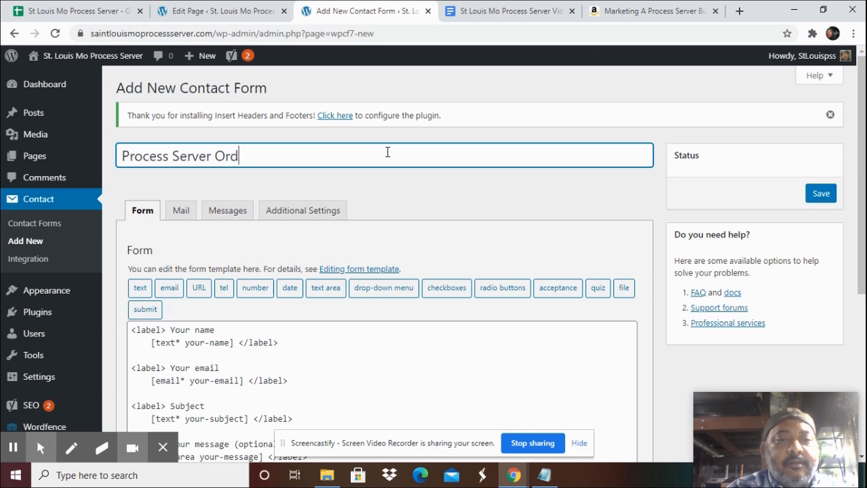
text(er Form)
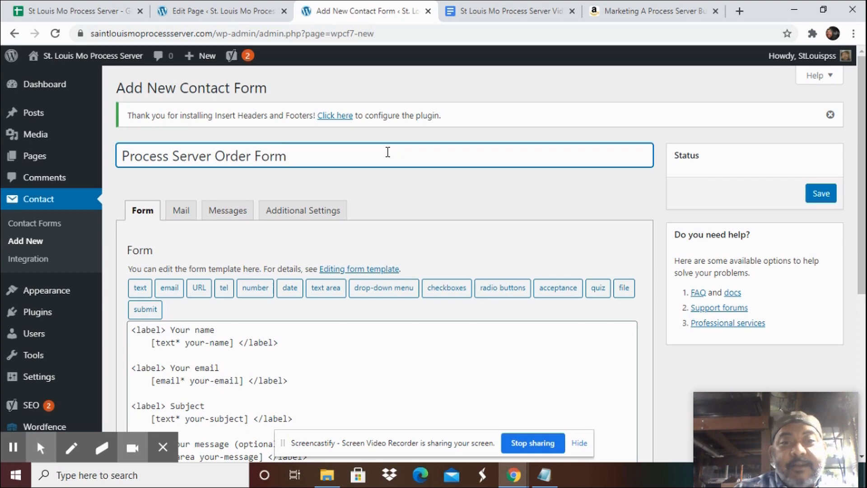
- Insert "St Louis Mo" before "Order Form" in the contact form's title and save the form
key(Left)
key(Left)
key(Left)
key(Left)
key(Left)
key(Left)
key(Left)
key(Left)
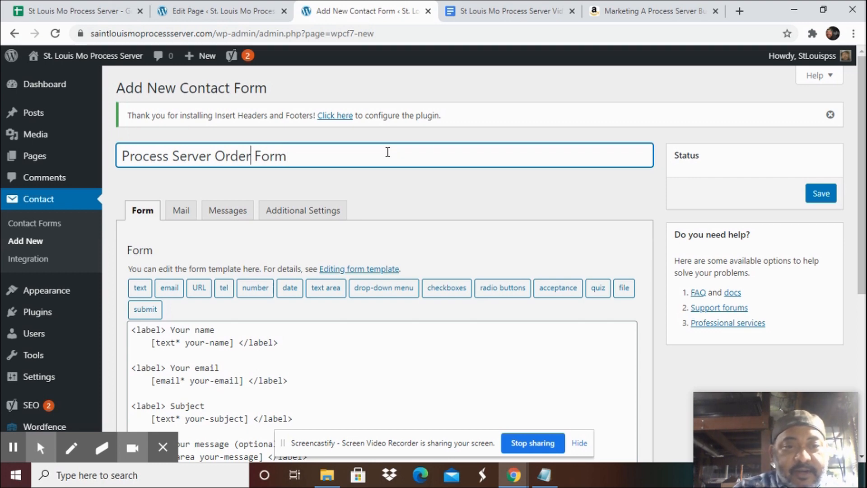
text(St Loui)
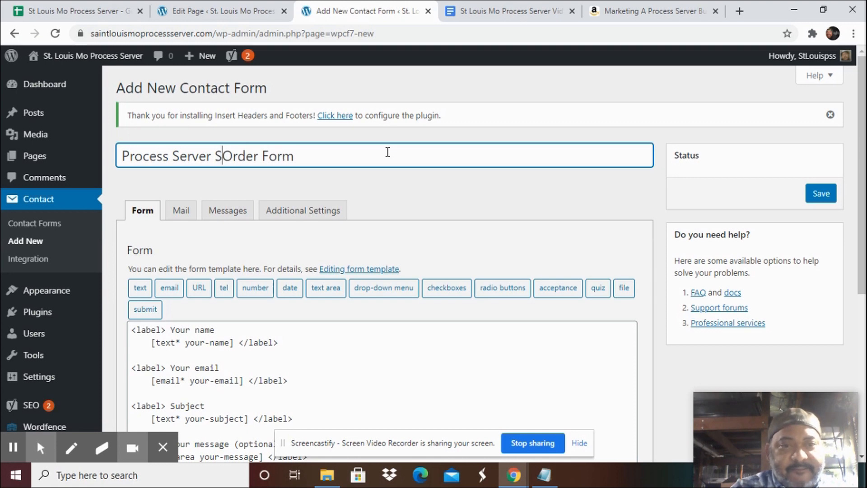
text(s Mo)
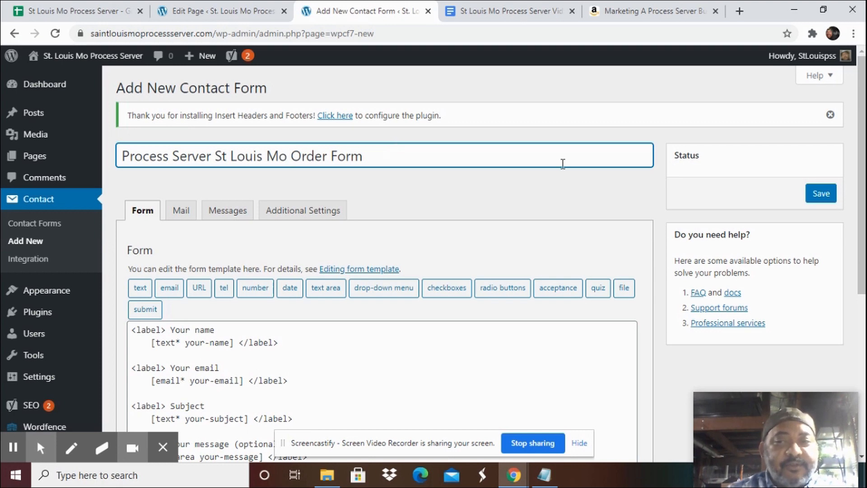
click(822, 195)
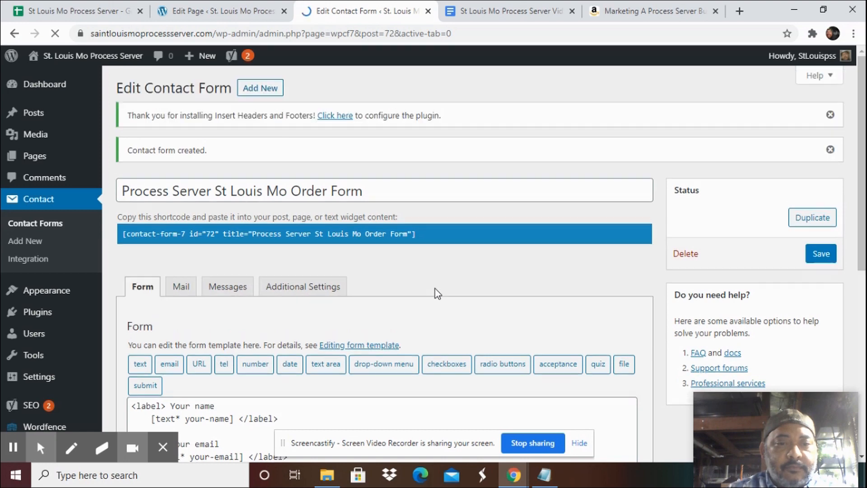
- Copy the shortcode of the "Process Server St Louis Mo Order Form" contact form
scroll(433, 291, down, 3)
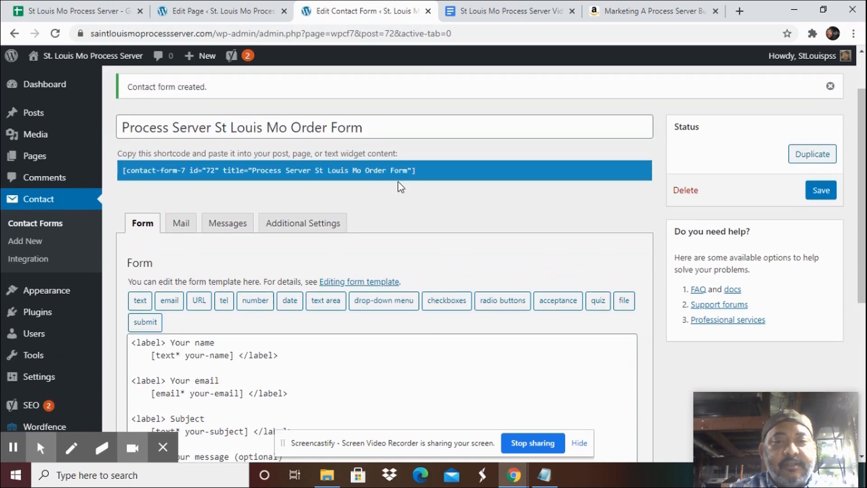
drag(420, 168, 268, 175)
right_click(268, 175)
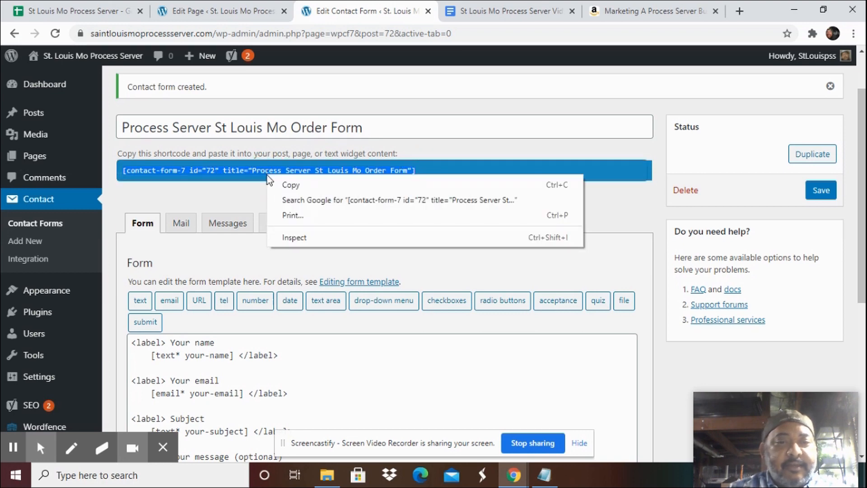
click(314, 188)
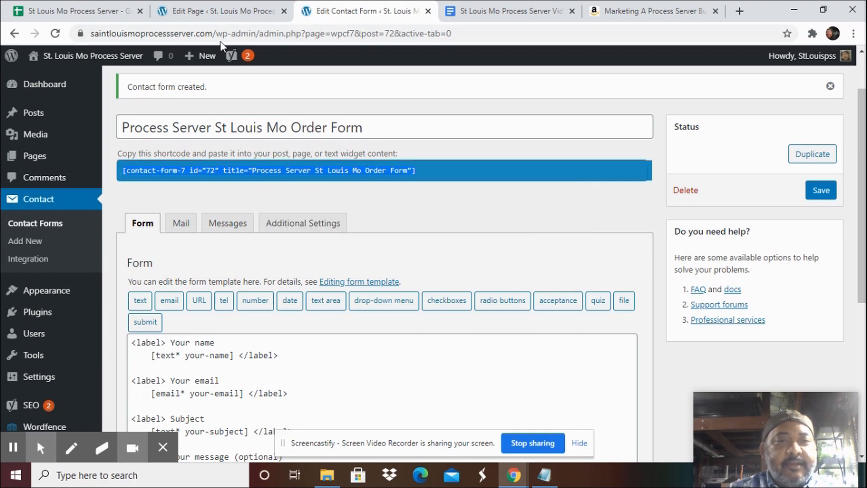
- Open the Contact page for editing, paste the copied form shortcode into its content, and update the page
click(212, 17)
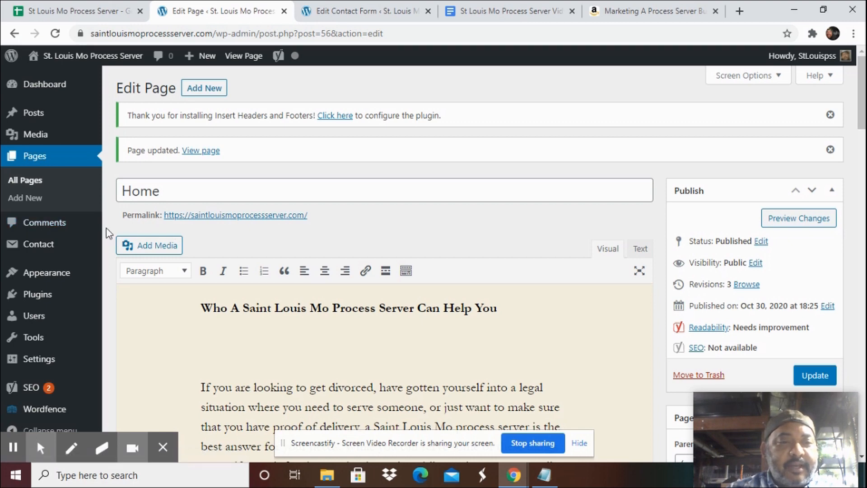
click(32, 181)
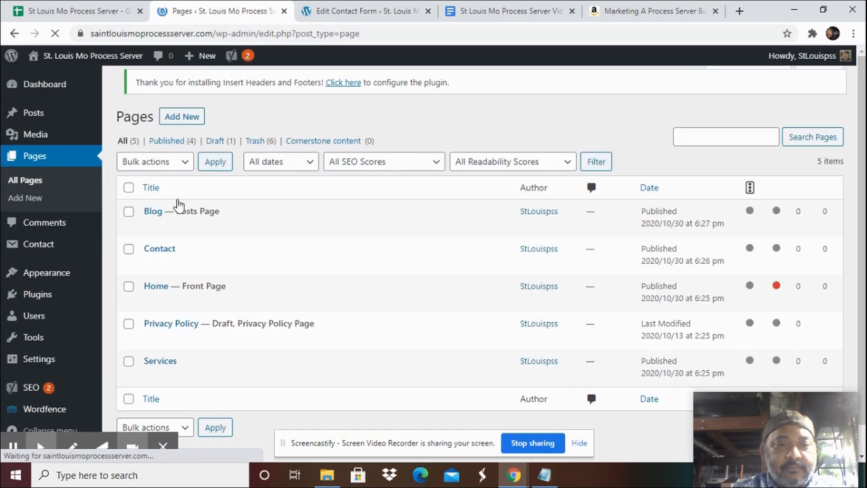
mouse_move(153, 270)
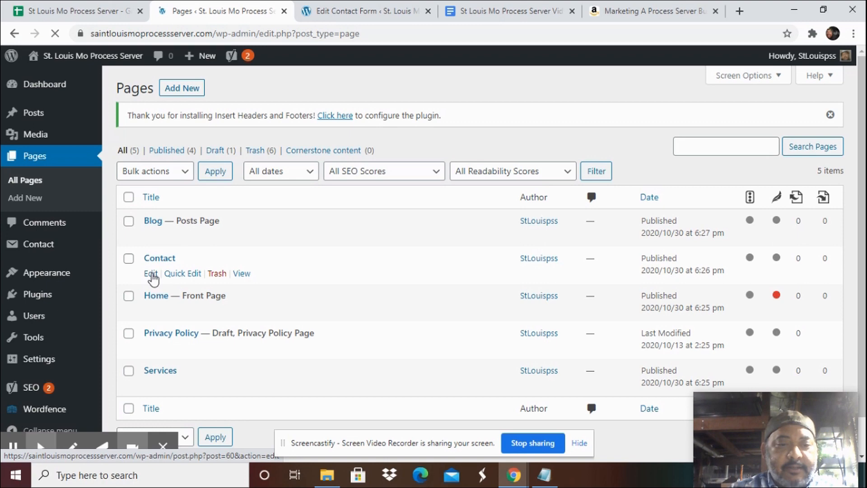
click(152, 274)
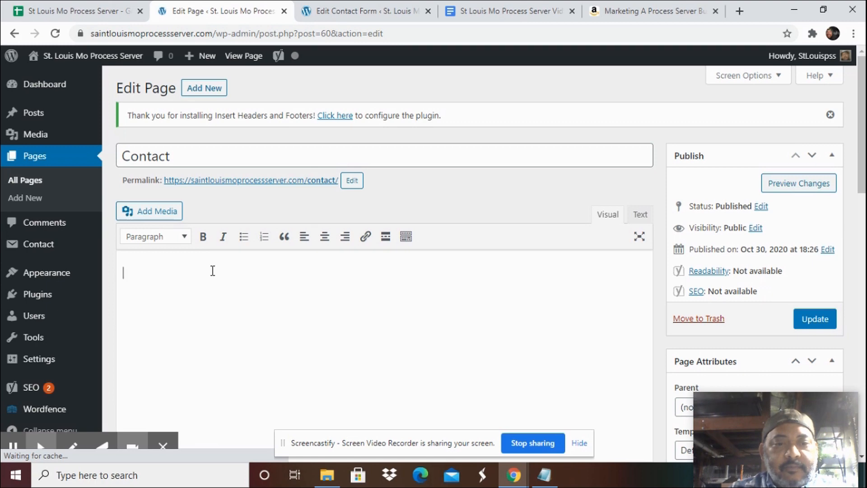
right_click(209, 271)
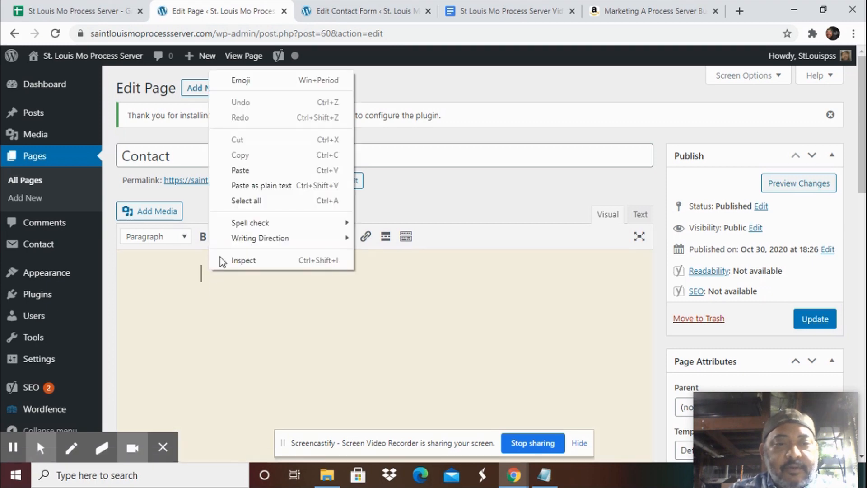
click(244, 180)
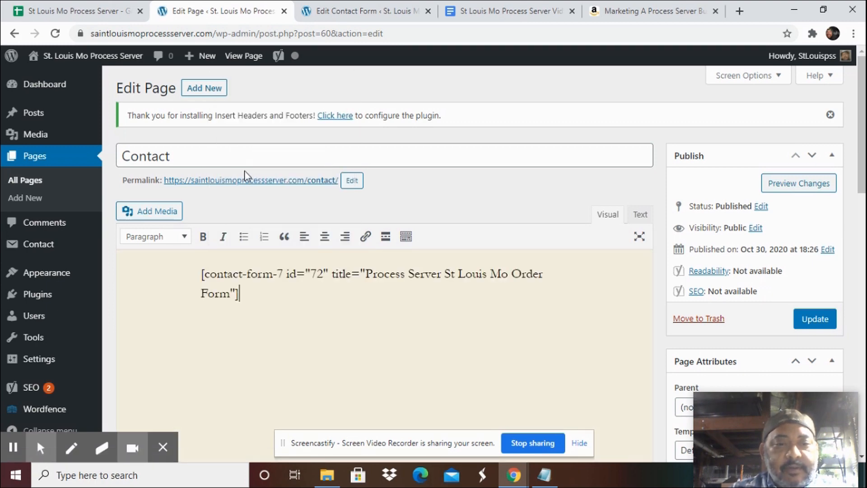
click(811, 321)
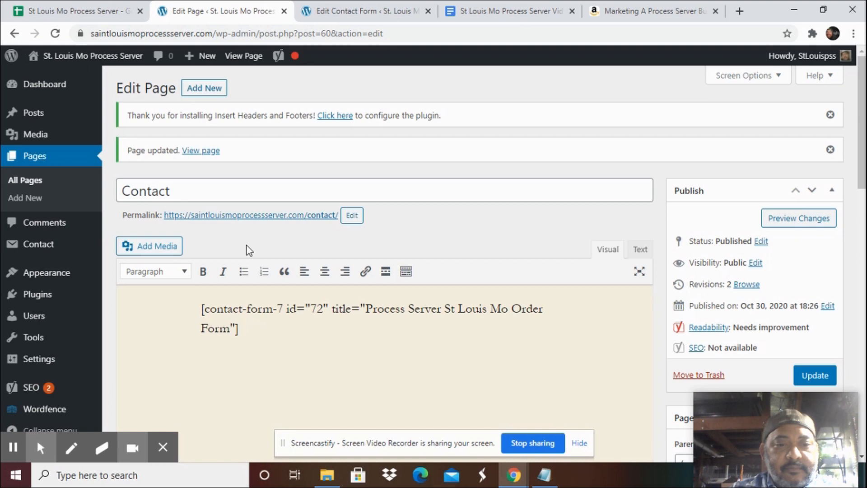
- View the live Contact page and review the order form's fields
click(250, 218)
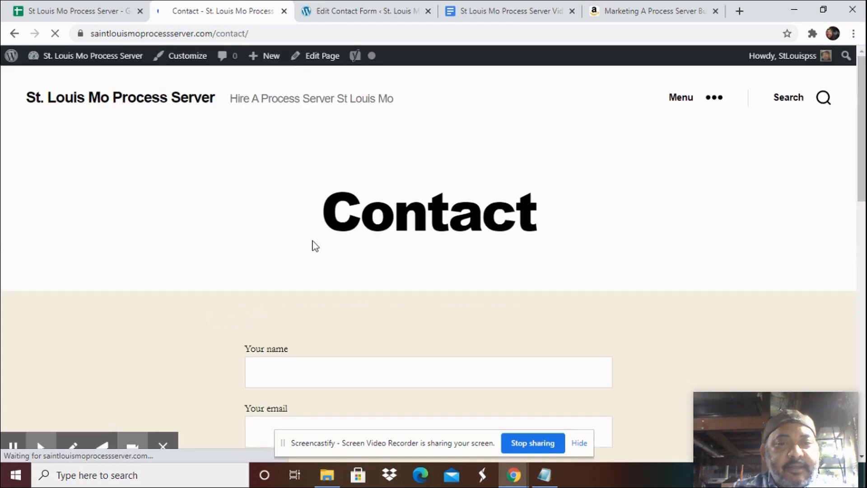
scroll(324, 297, down, 5)
scroll(325, 297, down, 5)
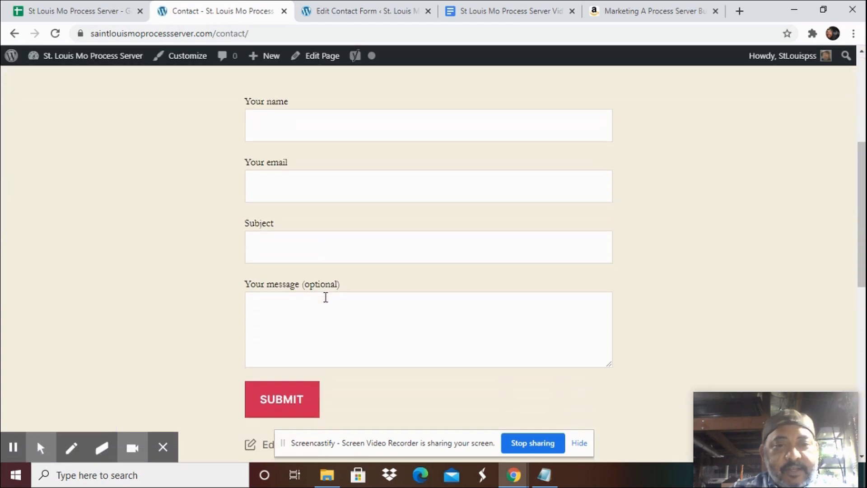
- Review the live Contact page from its heading through the order form to the social links and Find Us section in the footer
scroll(325, 297, up, 8)
scroll(319, 319, down, 7)
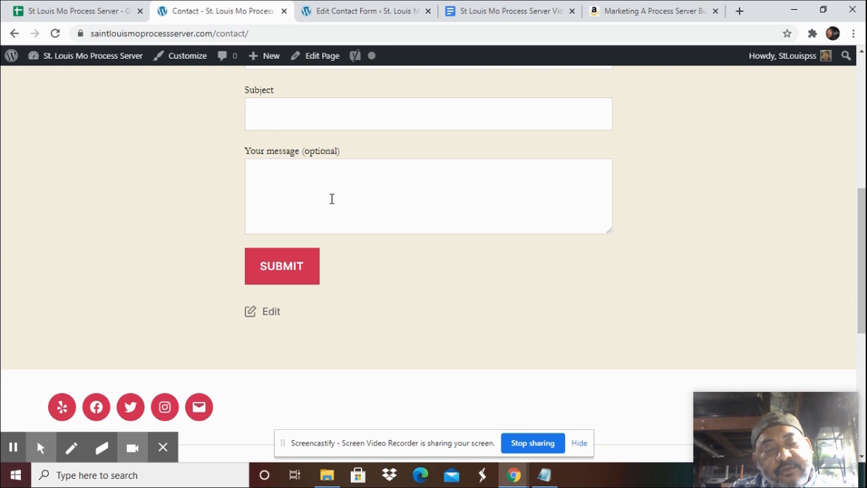
scroll(330, 198, up, 8)
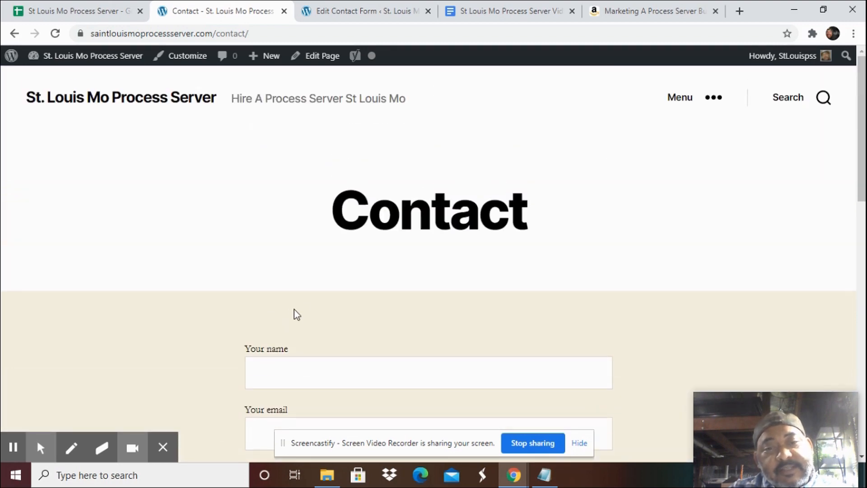
scroll(315, 335, down, 3)
scroll(317, 335, up, 1)
scroll(316, 335, up, 2)
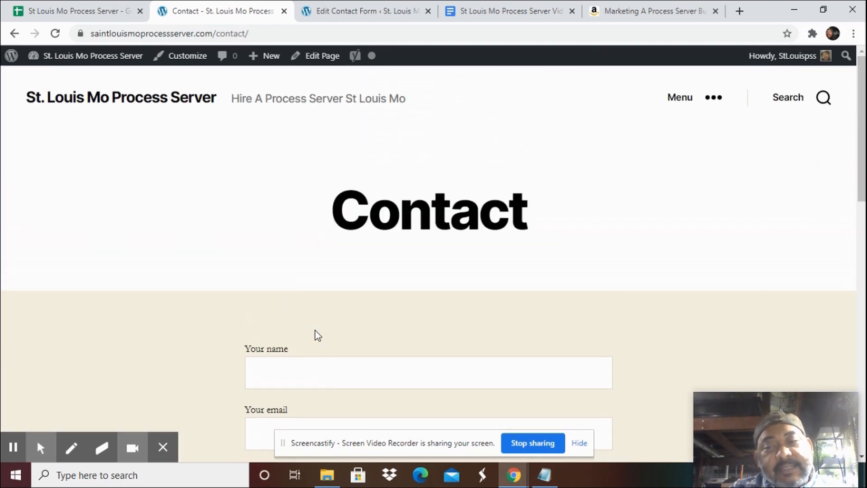
scroll(316, 335, down, 4)
scroll(338, 348, down, 8)
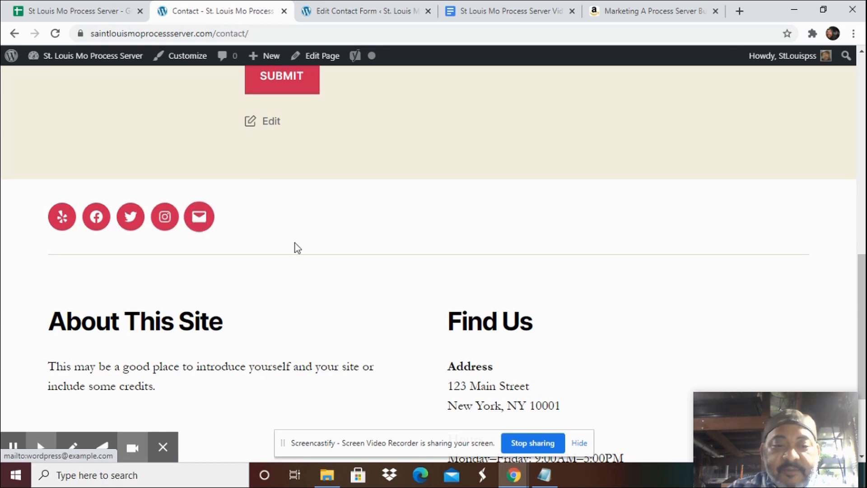
scroll(362, 275, up, 10)
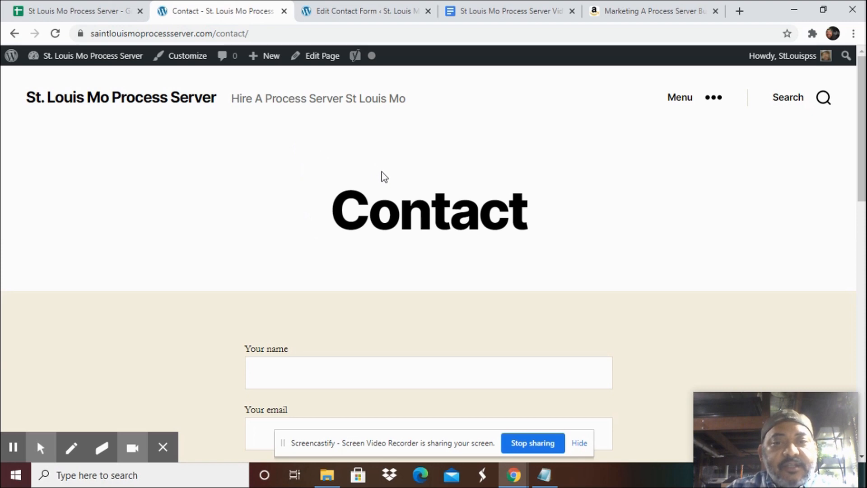
- Switch to the St Louis Mo Process Server Video document and read the article about how a process server supports a divorce
click(504, 12)
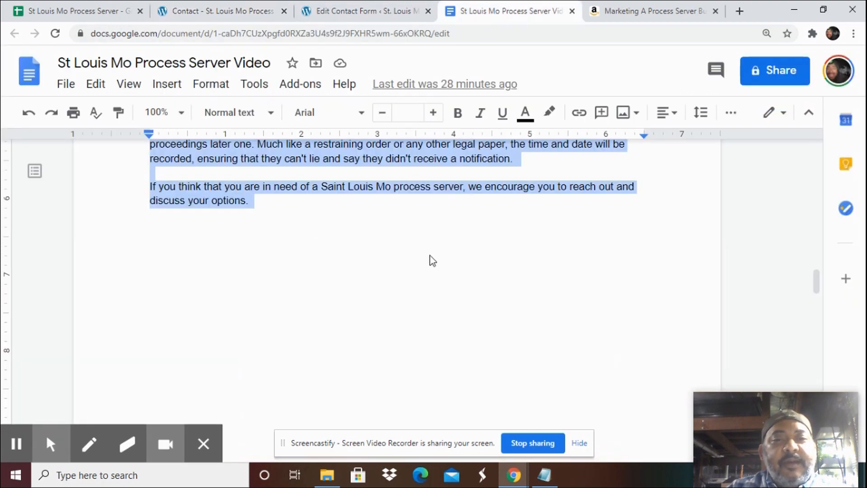
click(425, 264)
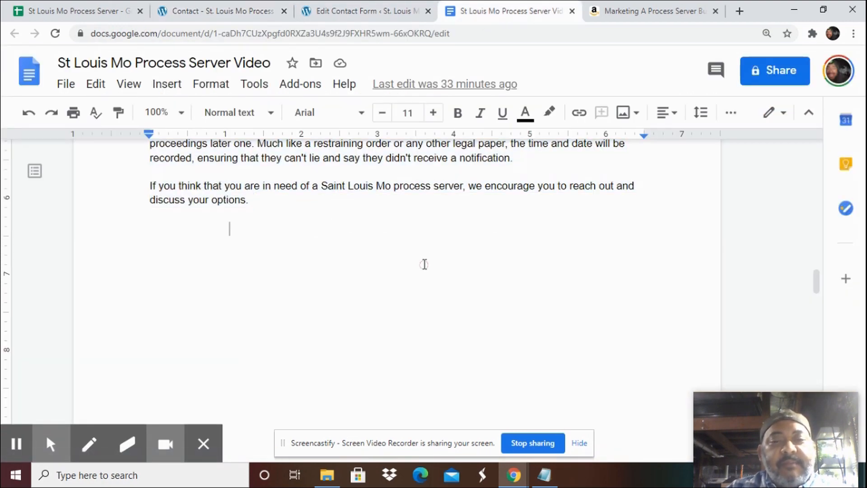
scroll(424, 264, down, 3)
scroll(424, 264, down, 7)
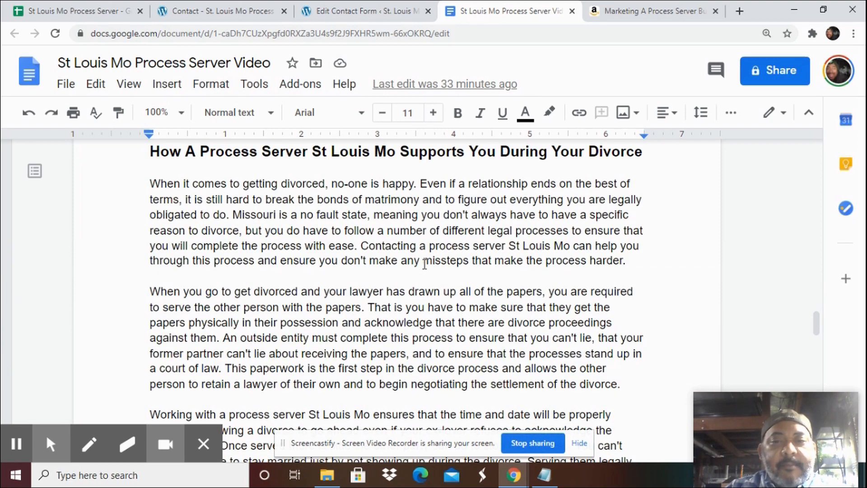
scroll(424, 265, down, 3)
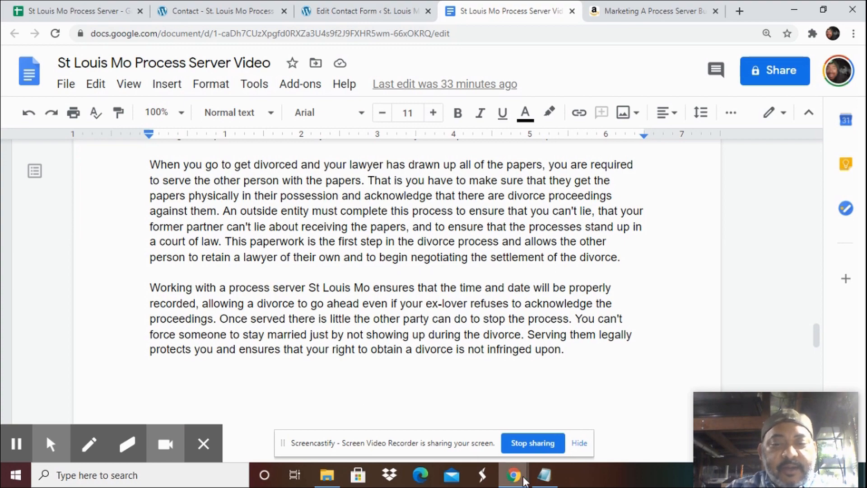
- Switch to the incognito Google results for "st louis mo process server" and examine the map's local business listings
mouse_move(513, 475)
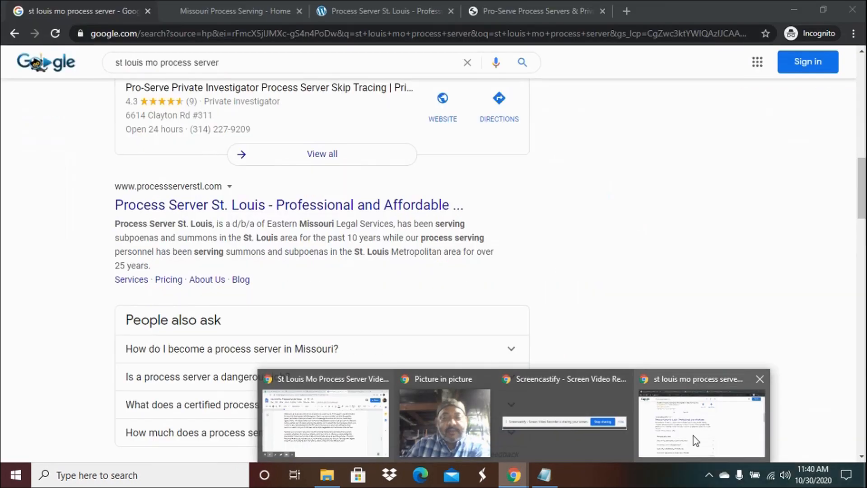
click(695, 440)
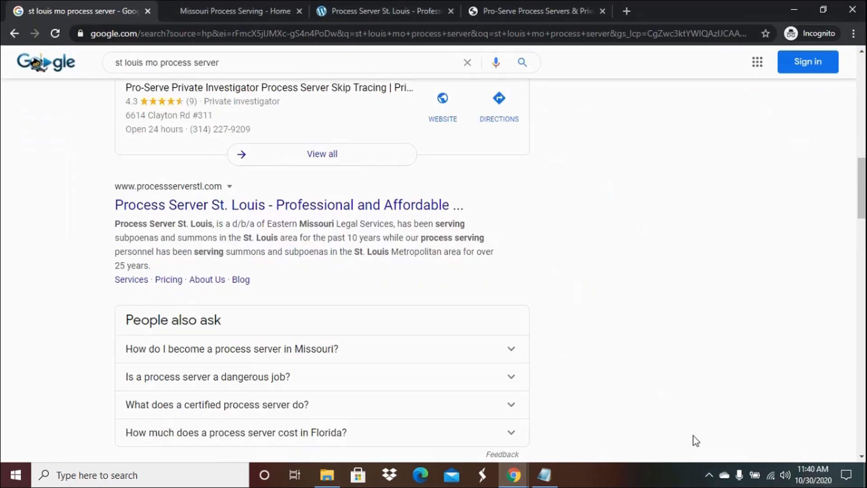
scroll(565, 325, up, 5)
scroll(565, 324, up, 3)
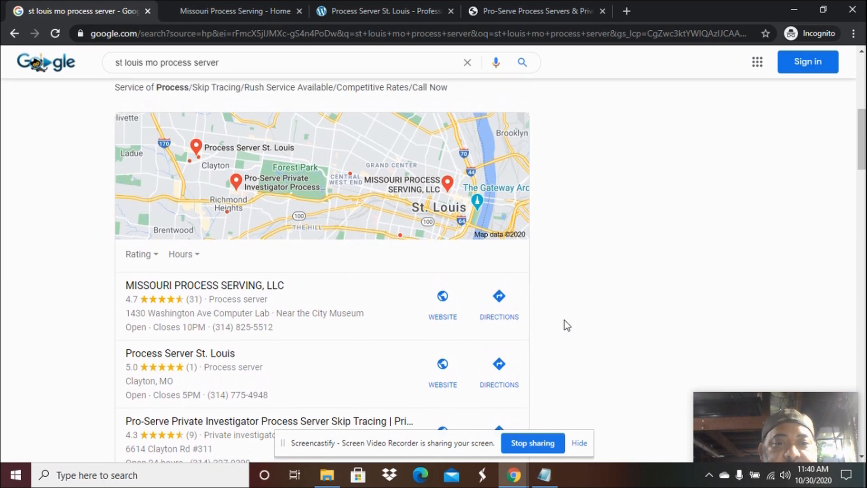
scroll(567, 325, down, 1)
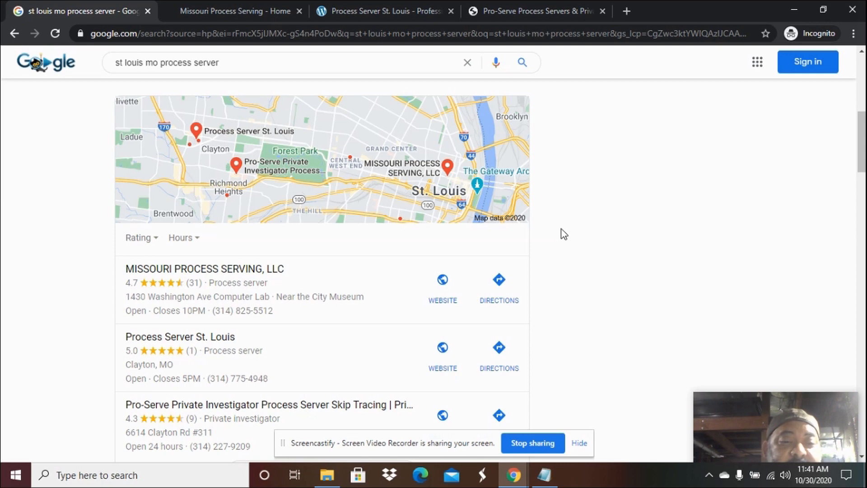
scroll(568, 238, down, 2)
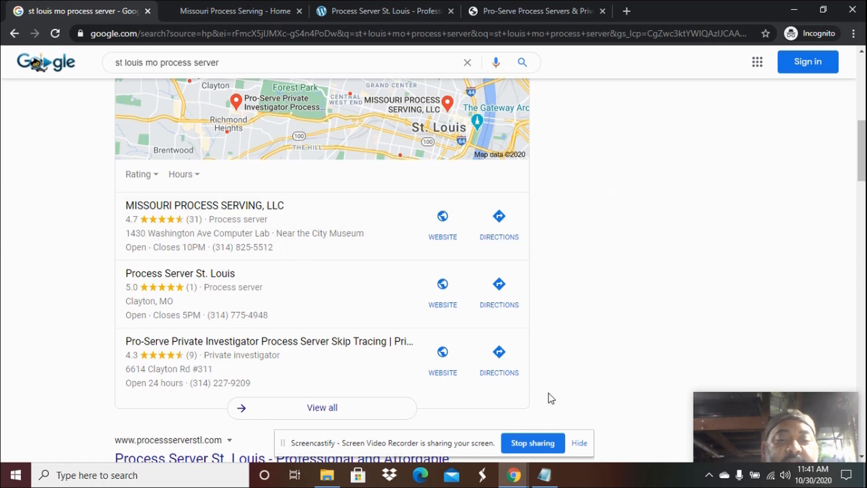
mouse_move(501, 475)
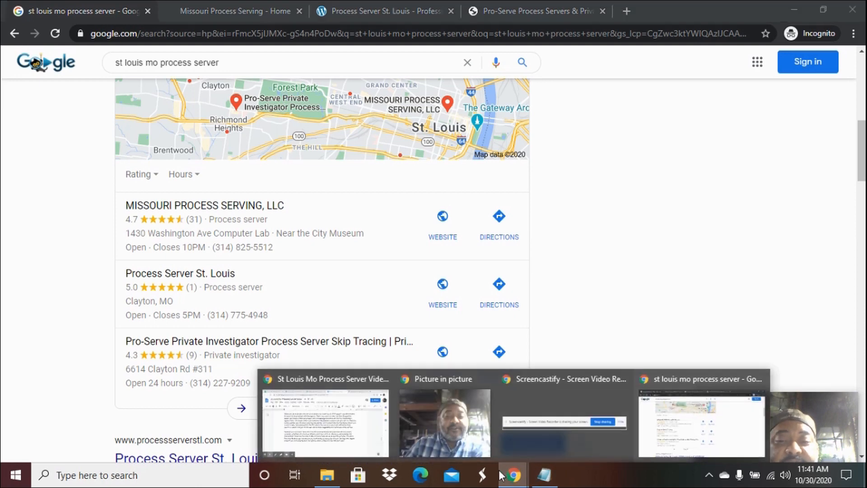
click(344, 435)
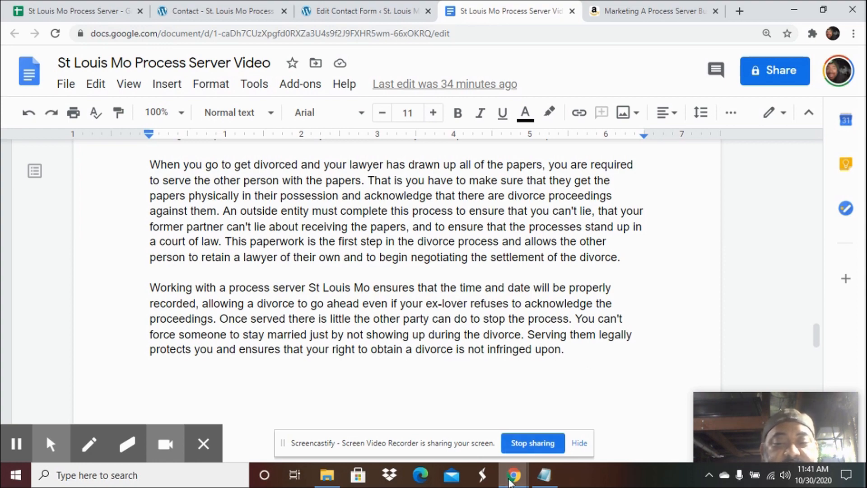
mouse_move(510, 475)
click(684, 424)
- Search Google for "process server sacramento county"
scroll(432, 168, up, 6)
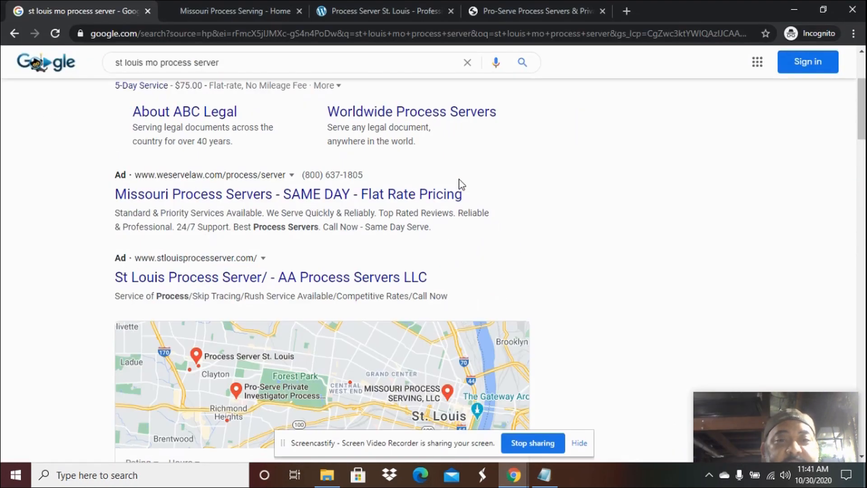
triple_click(142, 70)
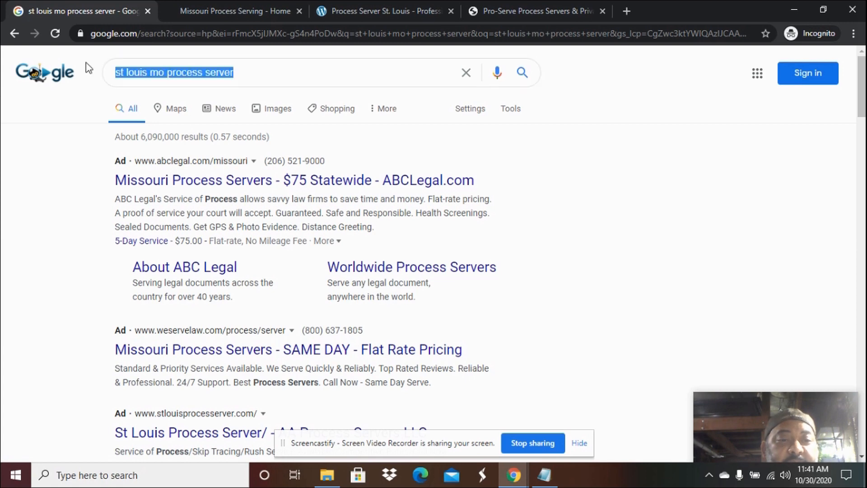
text(proce)
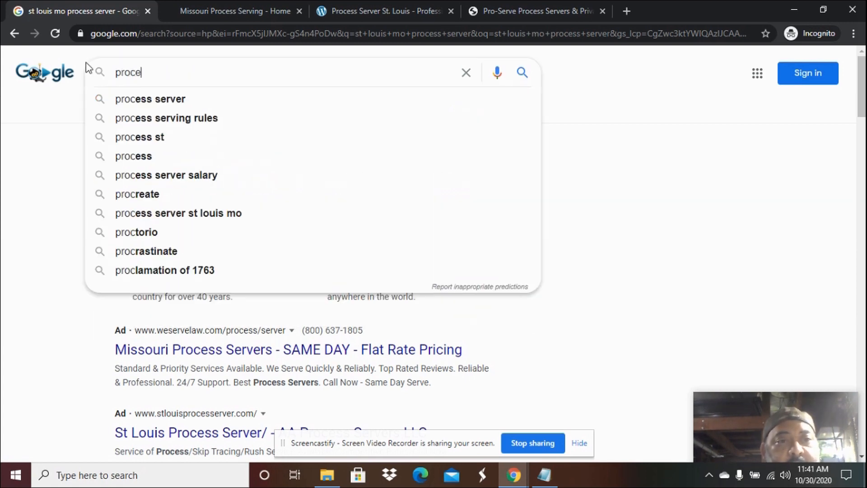
text(ss server )
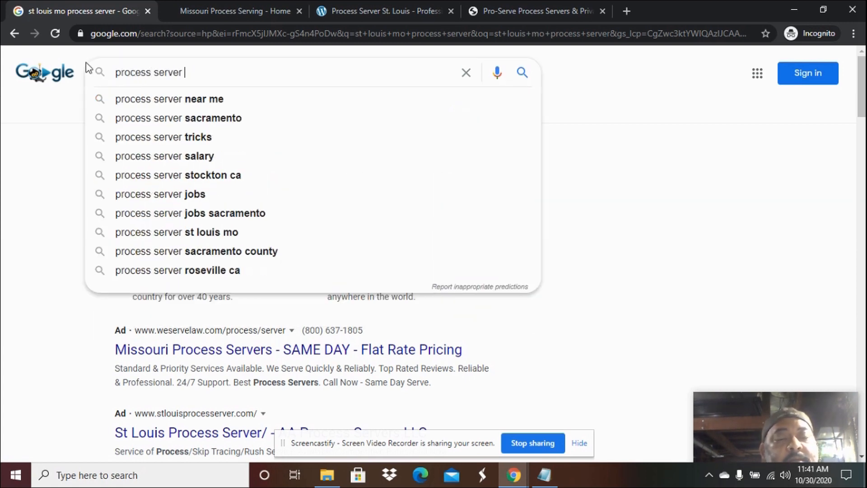
text(sacramento county)
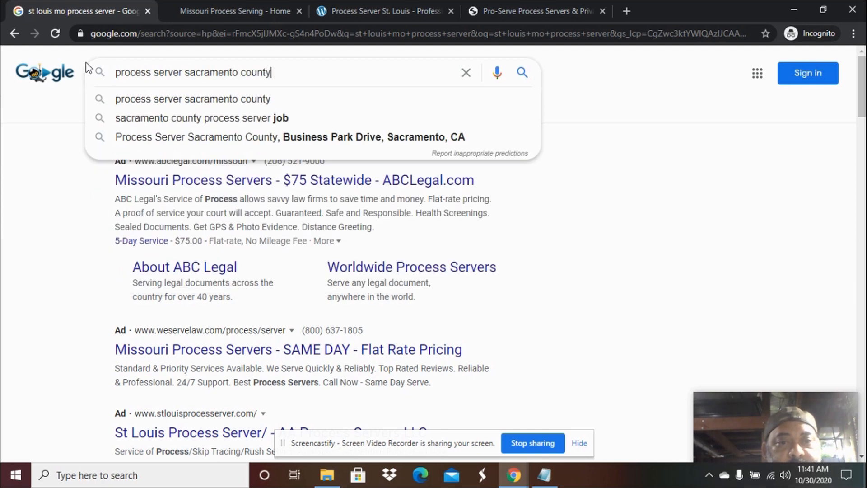
key(Return)
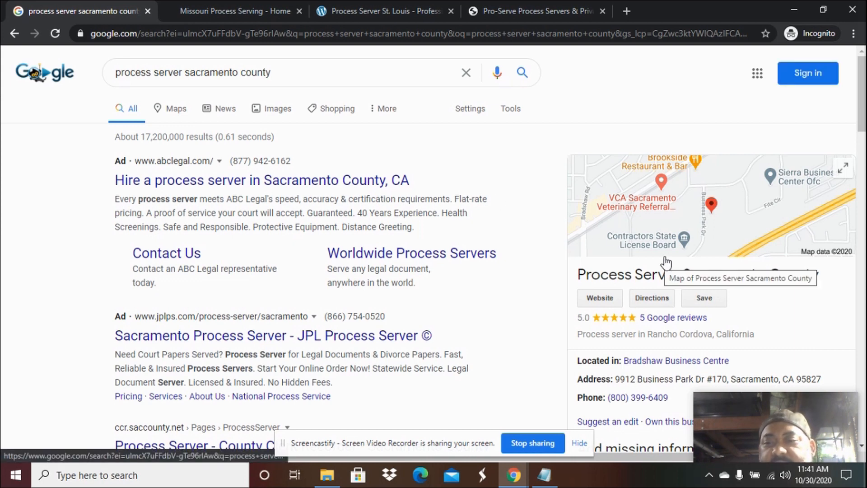
- Examine the Process Server Sacramento County business listing, its reviews and the surrounding search results
scroll(558, 267, down, 1)
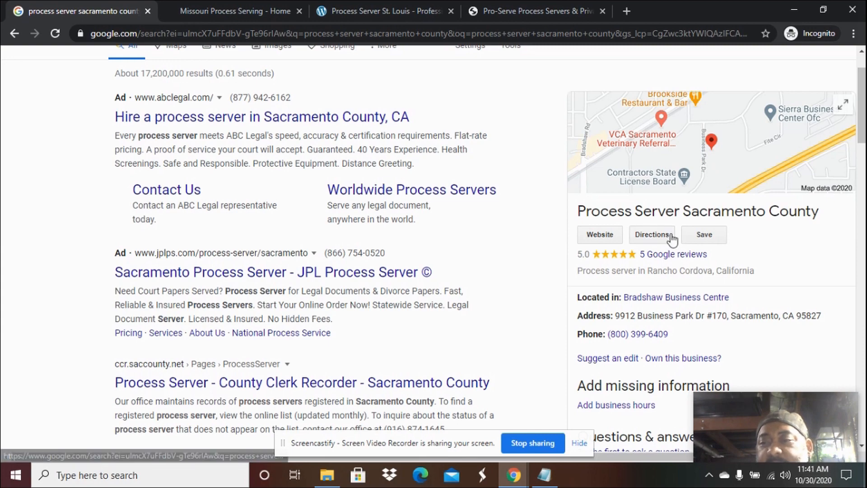
scroll(533, 262, down, 5)
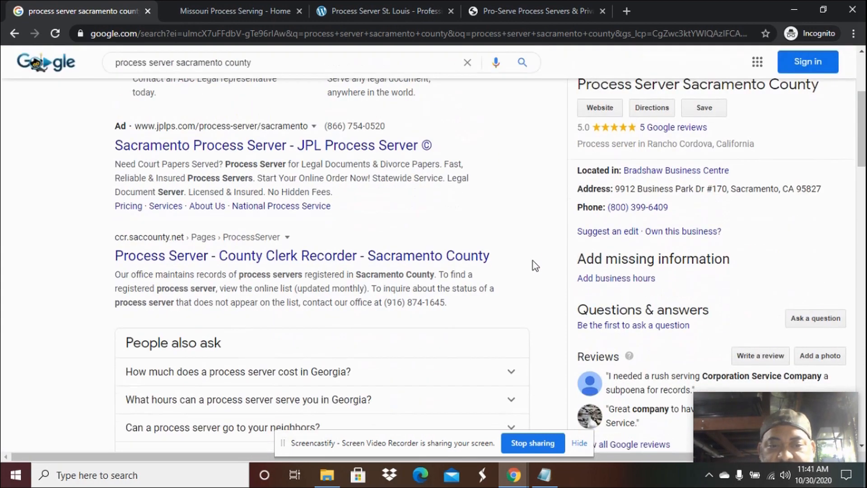
scroll(535, 259, down, 3)
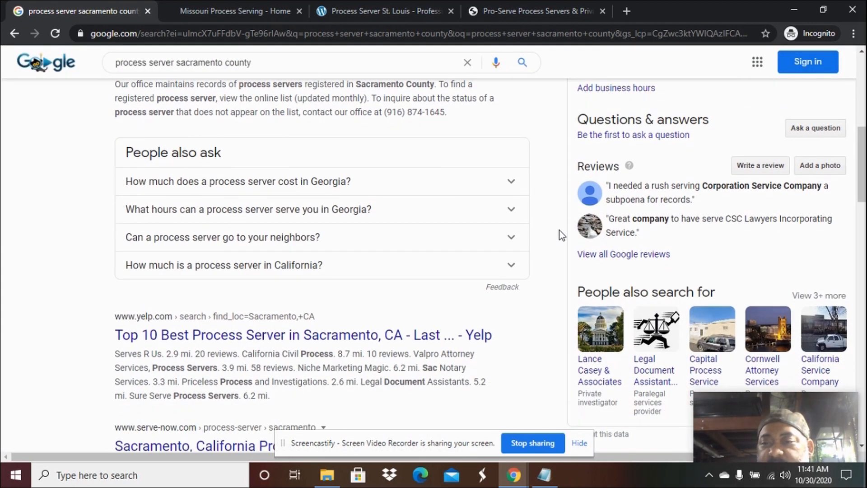
scroll(603, 228, up, 7)
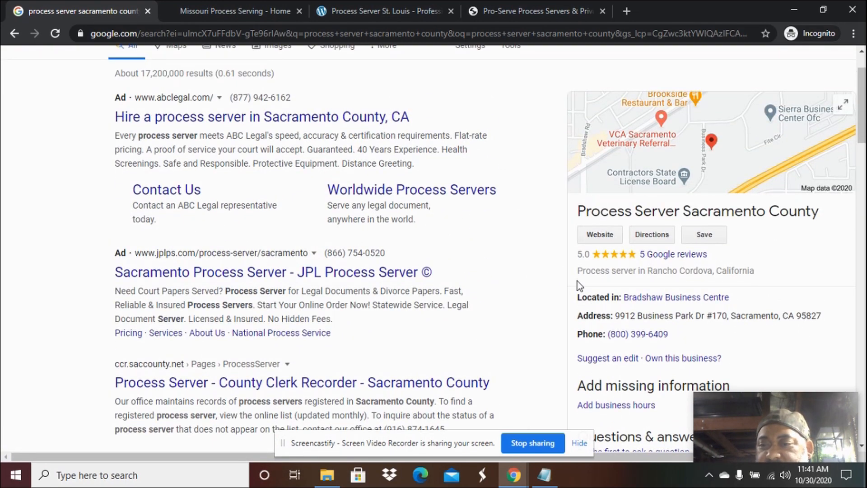
- Open the website of the Process Server Sacramento County listing and look over its home page
click(601, 238)
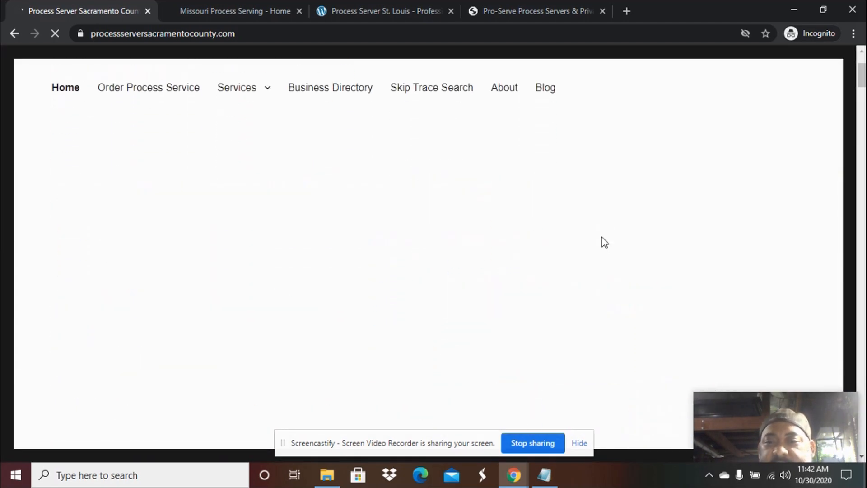
scroll(602, 237, down, 3)
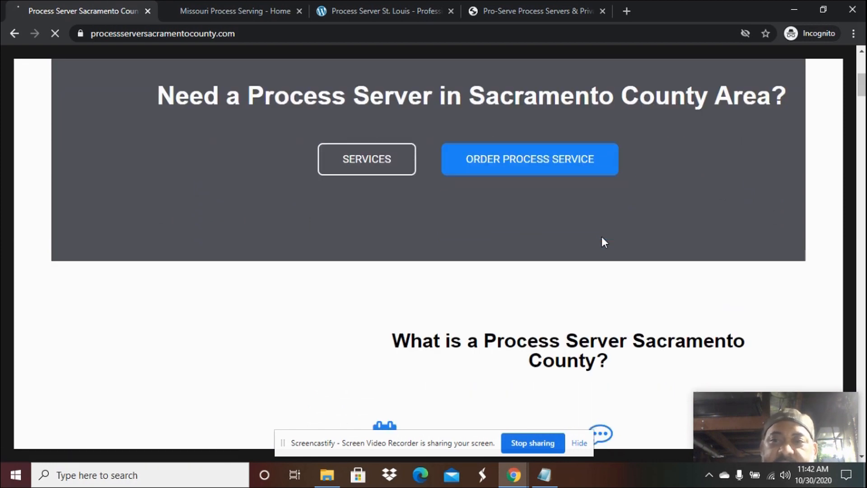
scroll(601, 236, up, 5)
- Return to the St Louis Mo Process Server Video document and view the marketing ebook's cover image and purchase link
click(513, 474)
click(363, 431)
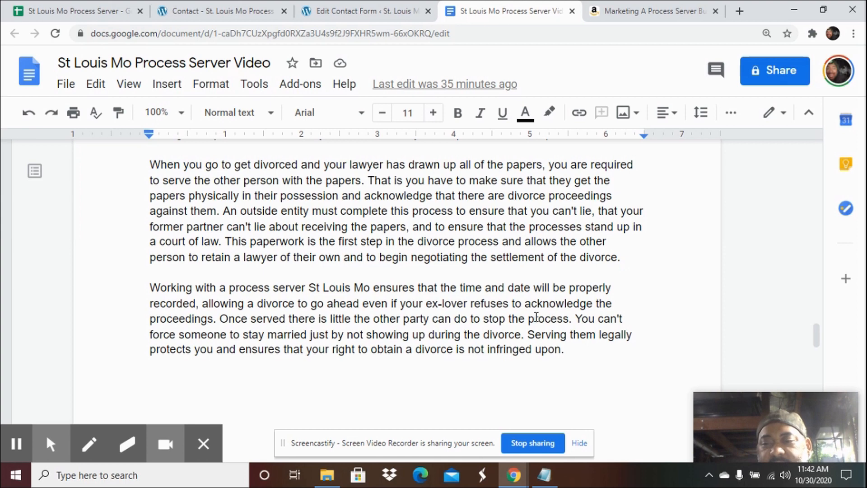
scroll(514, 311, down, 5)
scroll(513, 310, down, 1)
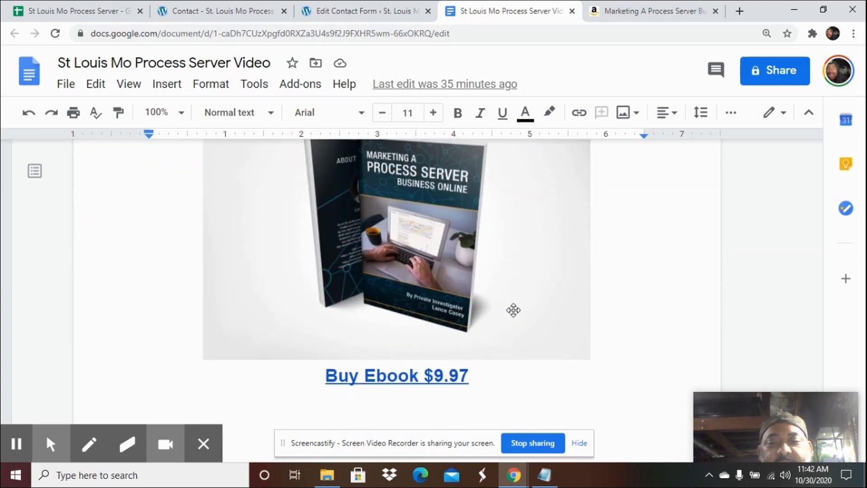
scroll(514, 311, up, 1)
scroll(517, 312, down, 1)
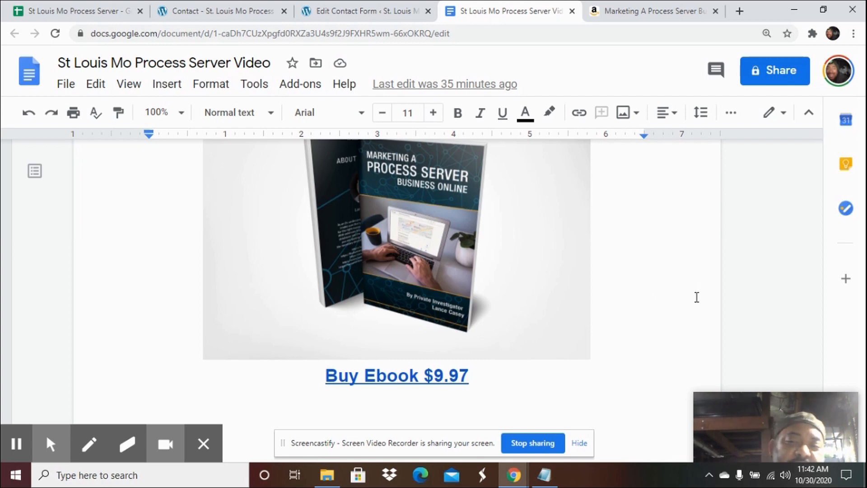
click(762, 410)
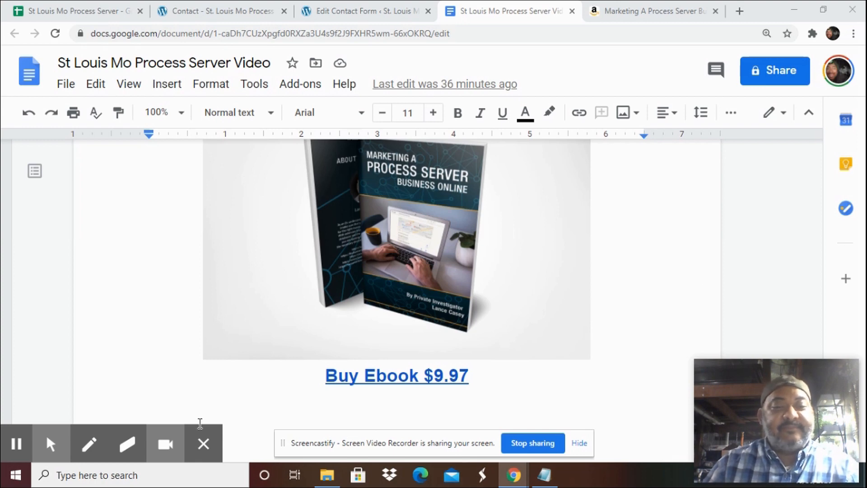
click(200, 443)
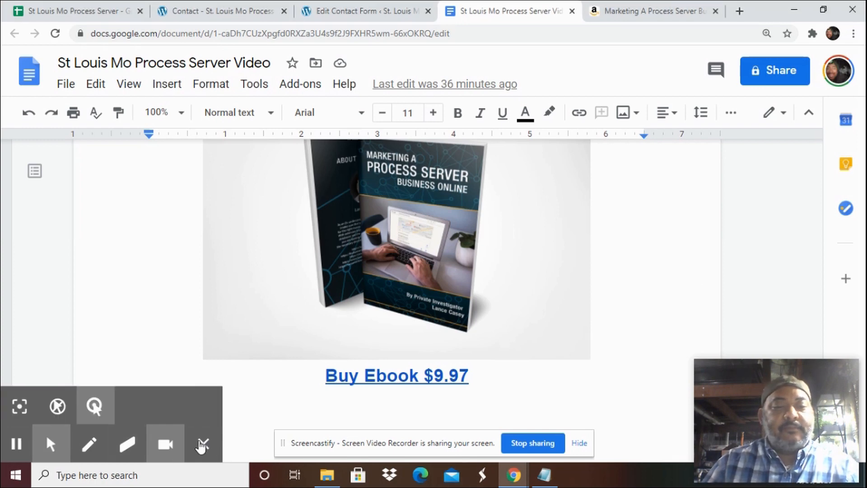
click(202, 445)
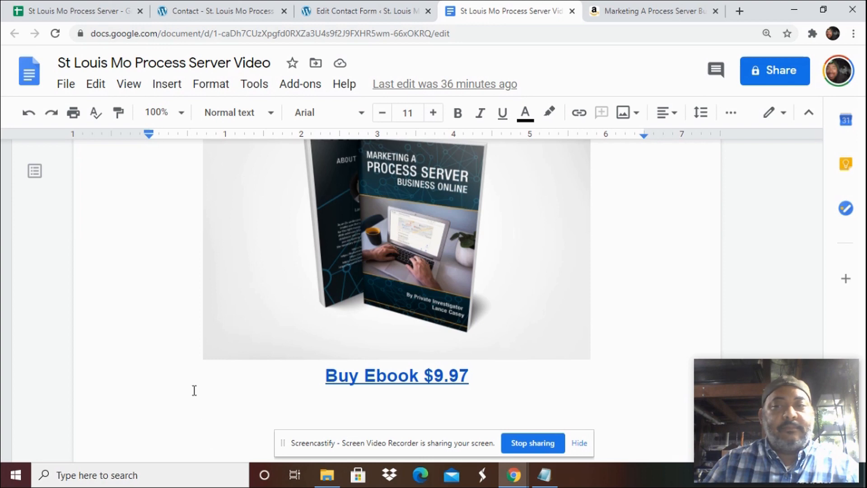